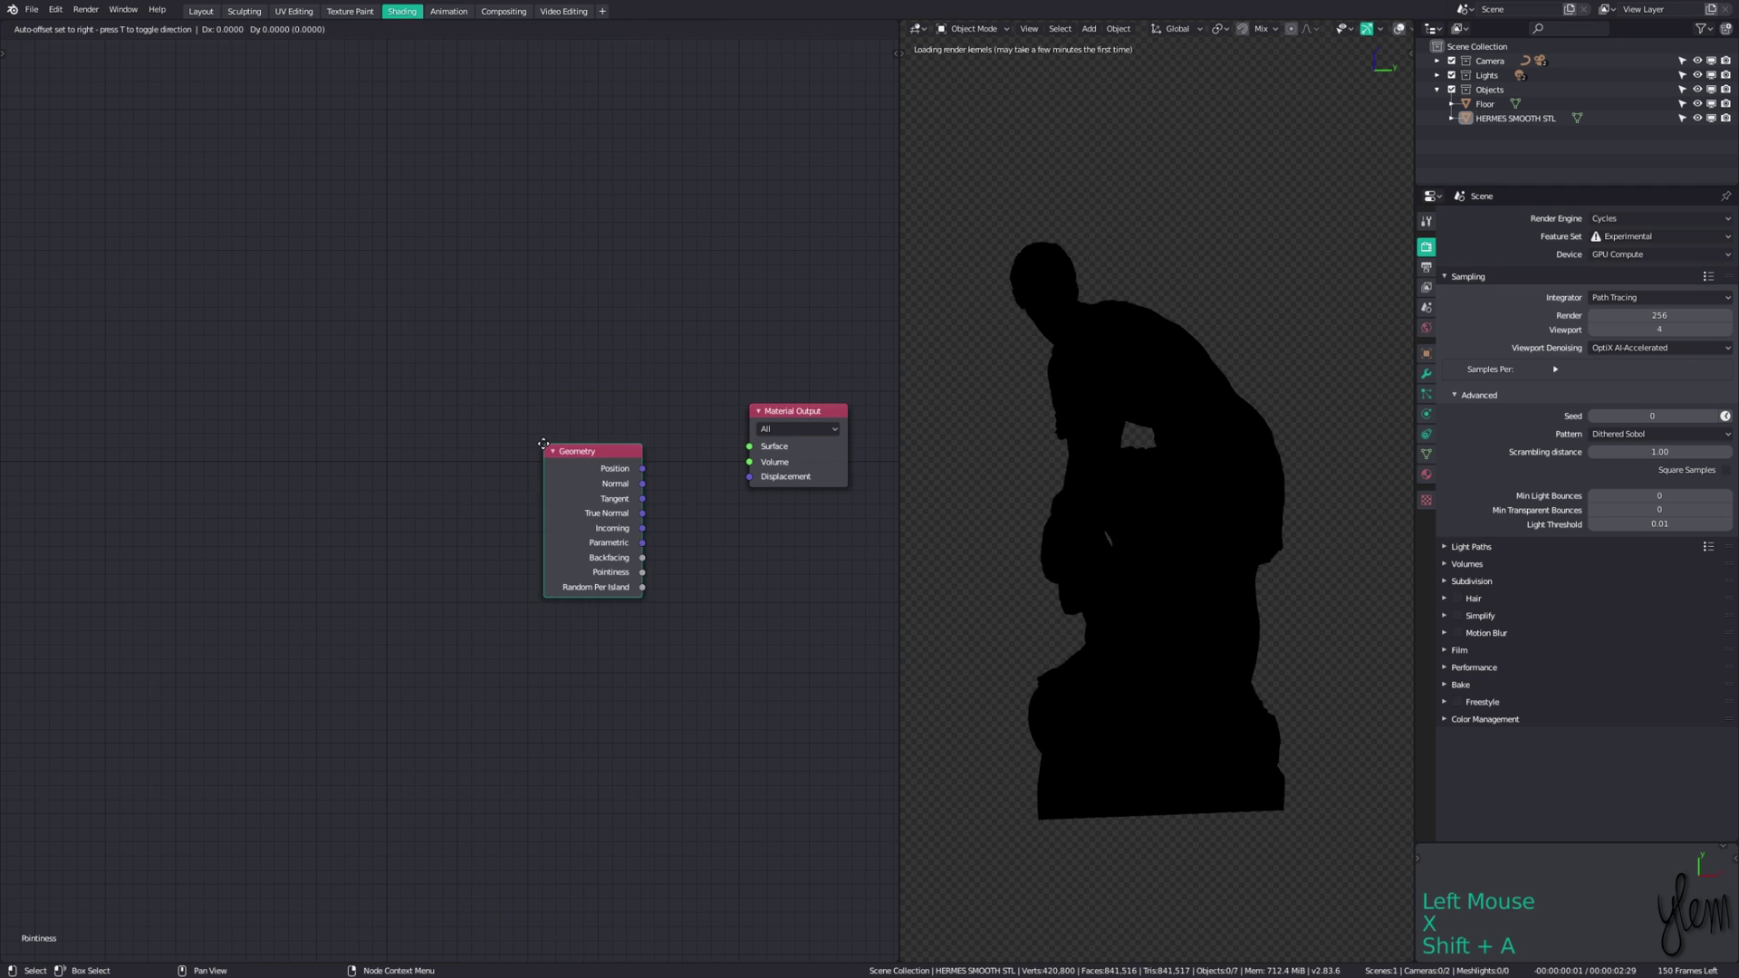
Step: Add a Map Range node after Pointiness with From Min 0.505 and preview it on the statue
left_click(295, 416)
key("shift+a")
mouse_move(420, 525)
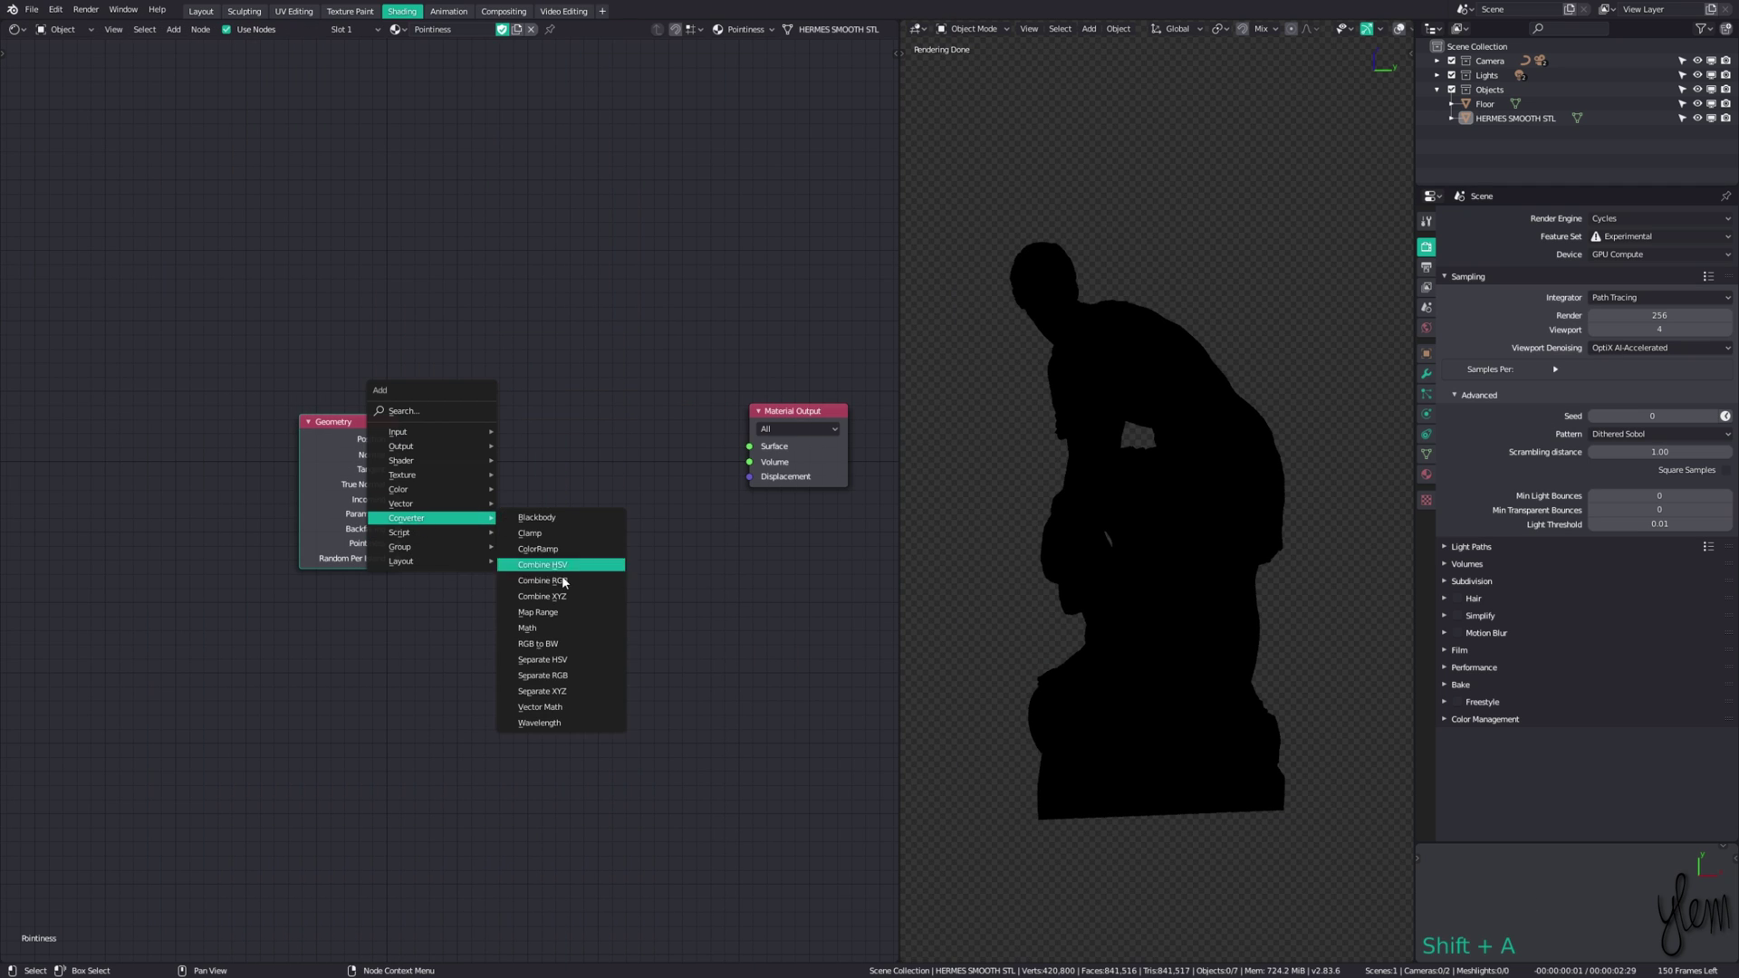
left_click(538, 612)
left_click(486, 494)
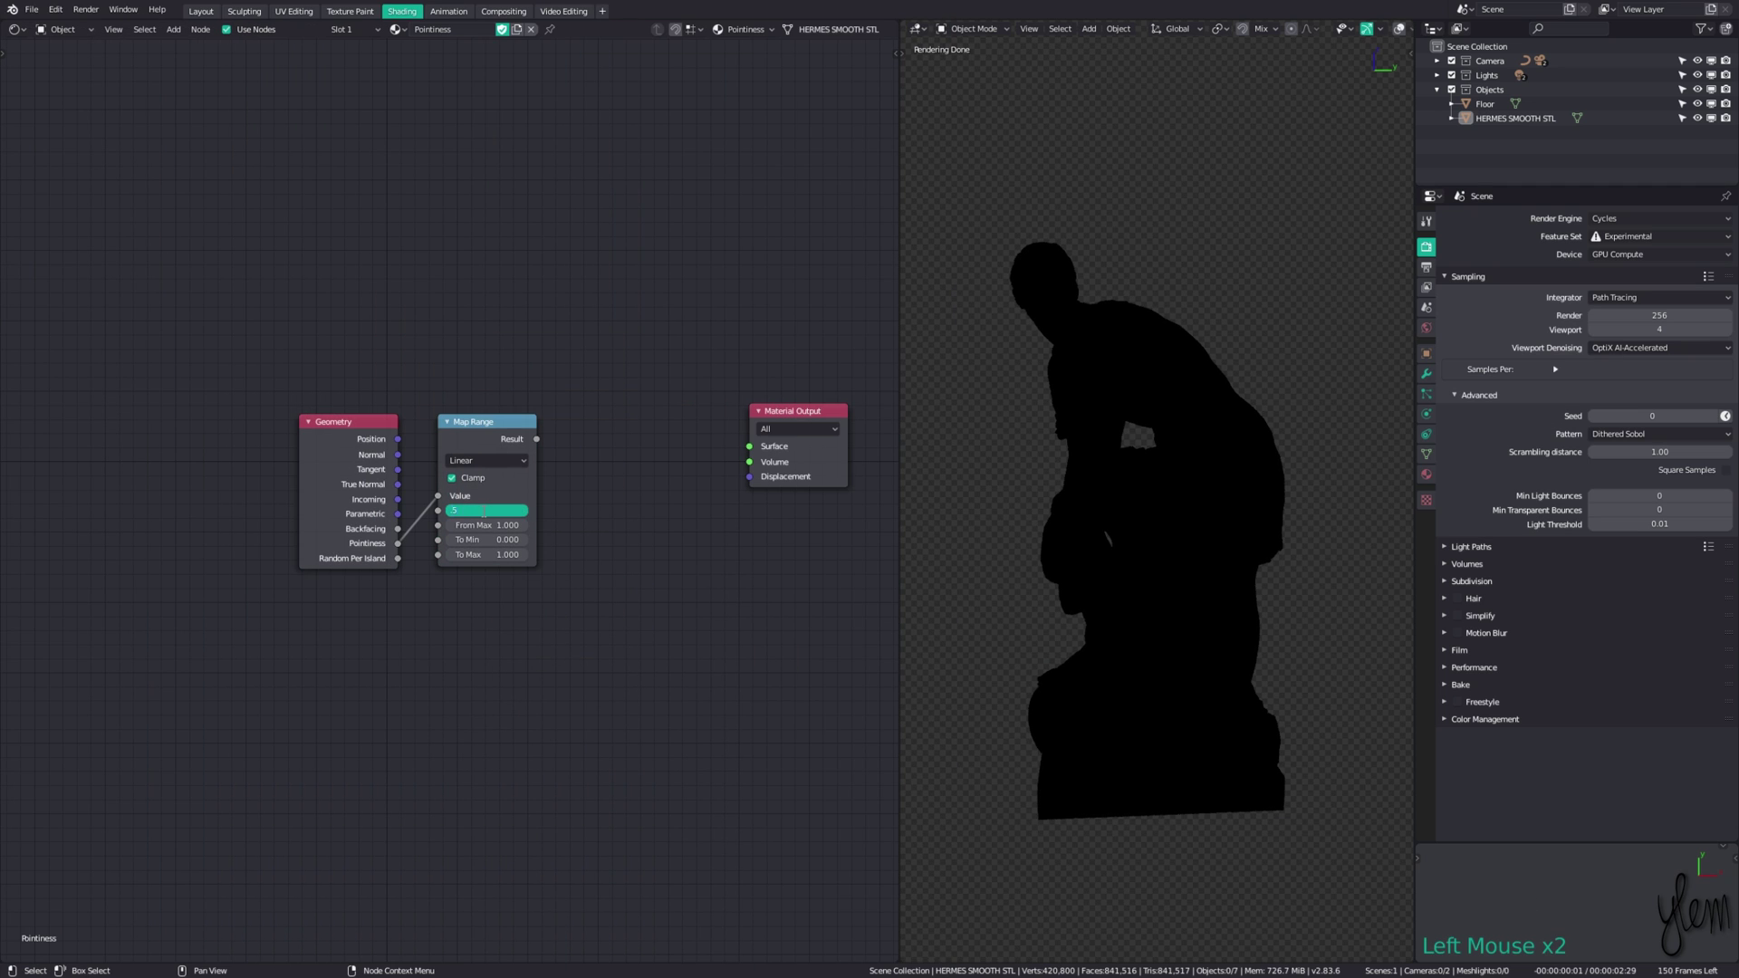
key("Return")
left_click(487, 439, "ctrl+shift")
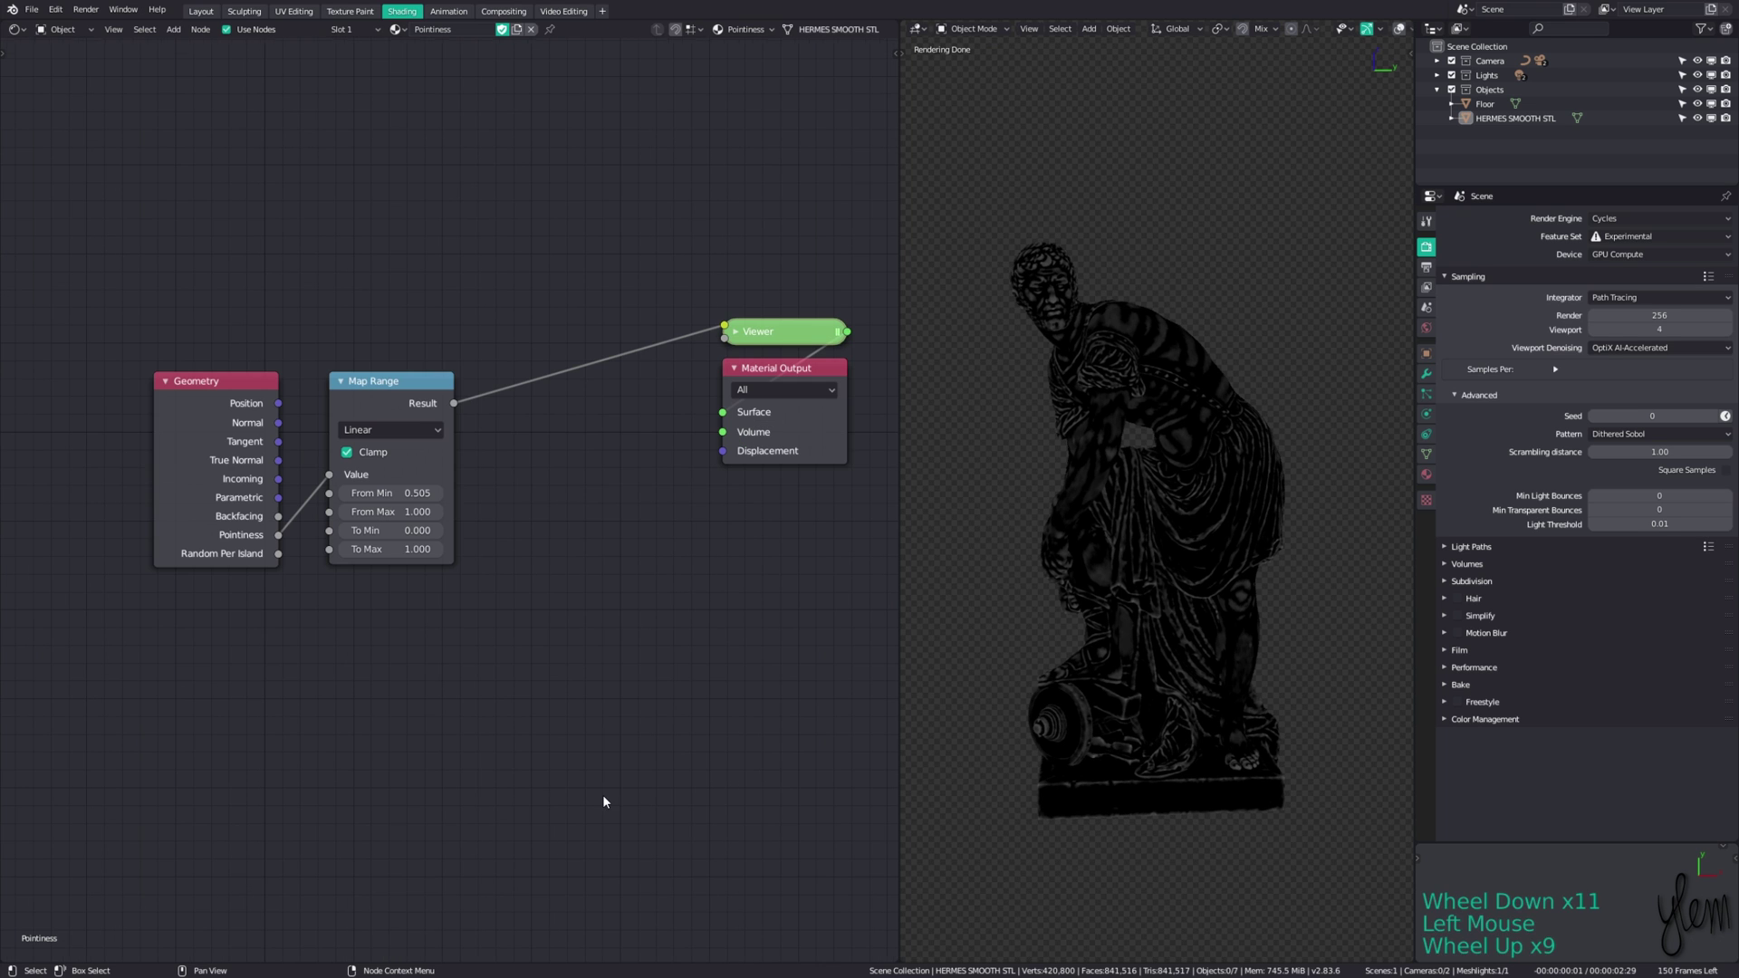
Step: Insert a ColorRamp into the preview link and set Map Range To Max to 30
key("g")
left_click(474, 910)
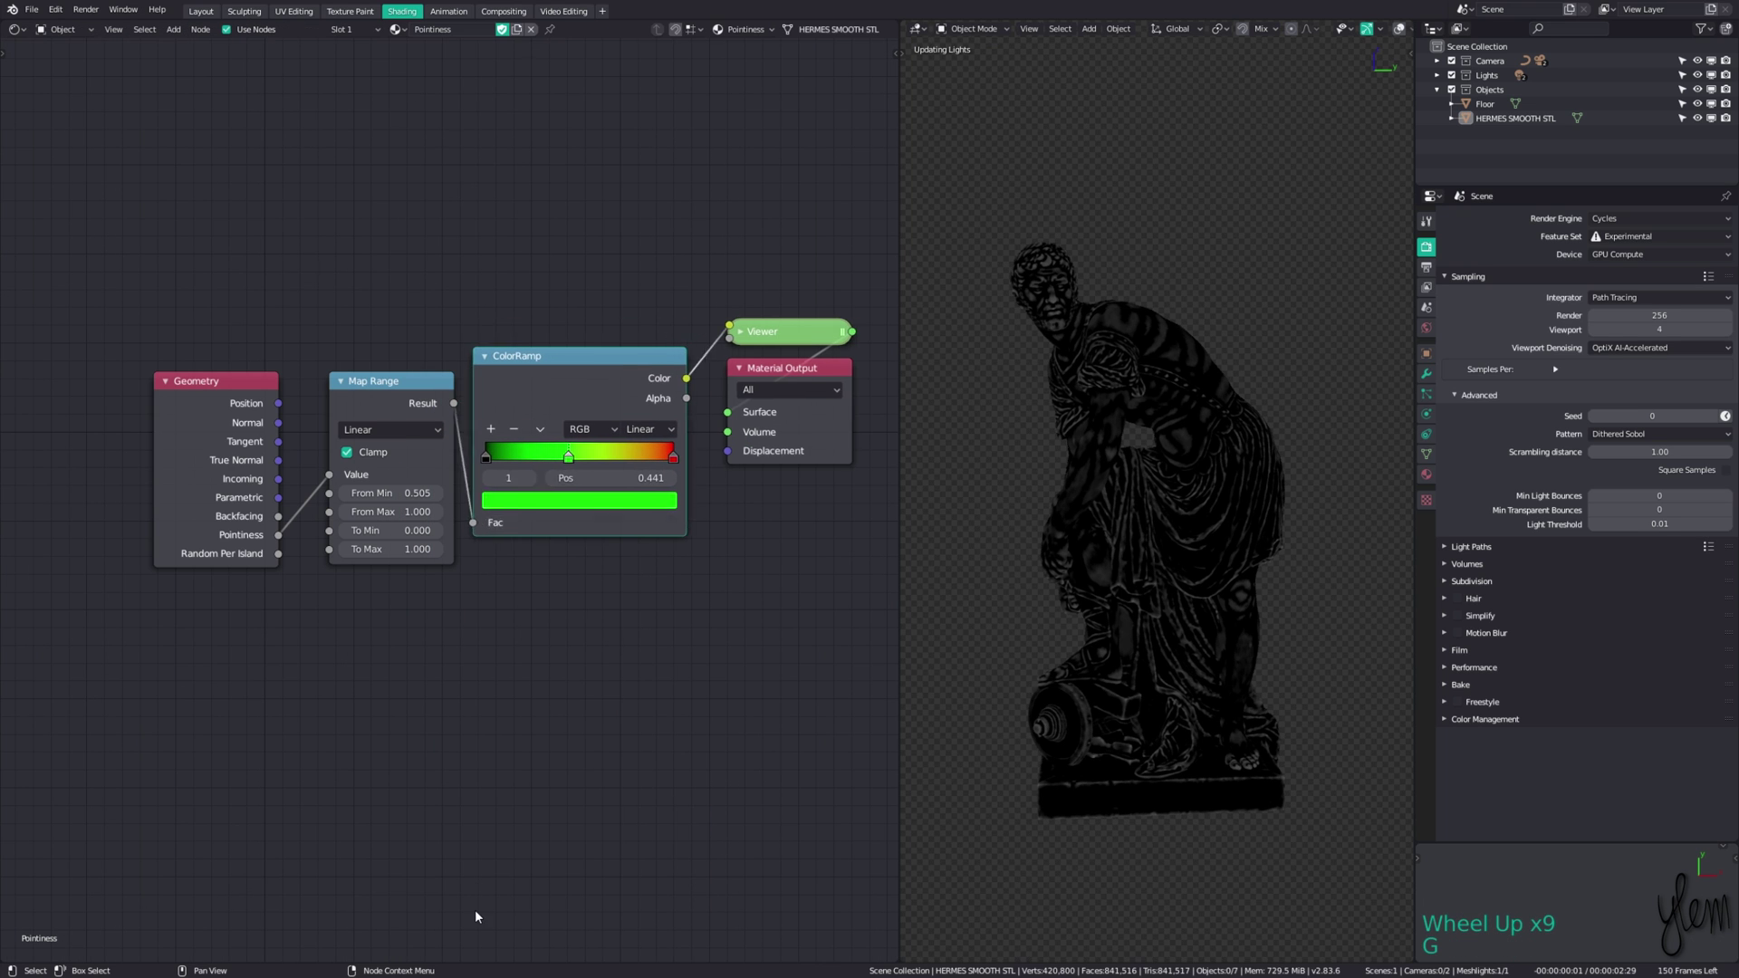
scroll(621, 601, "up", 1)
scroll(622, 607, "up", 3)
left_click(385, 552)
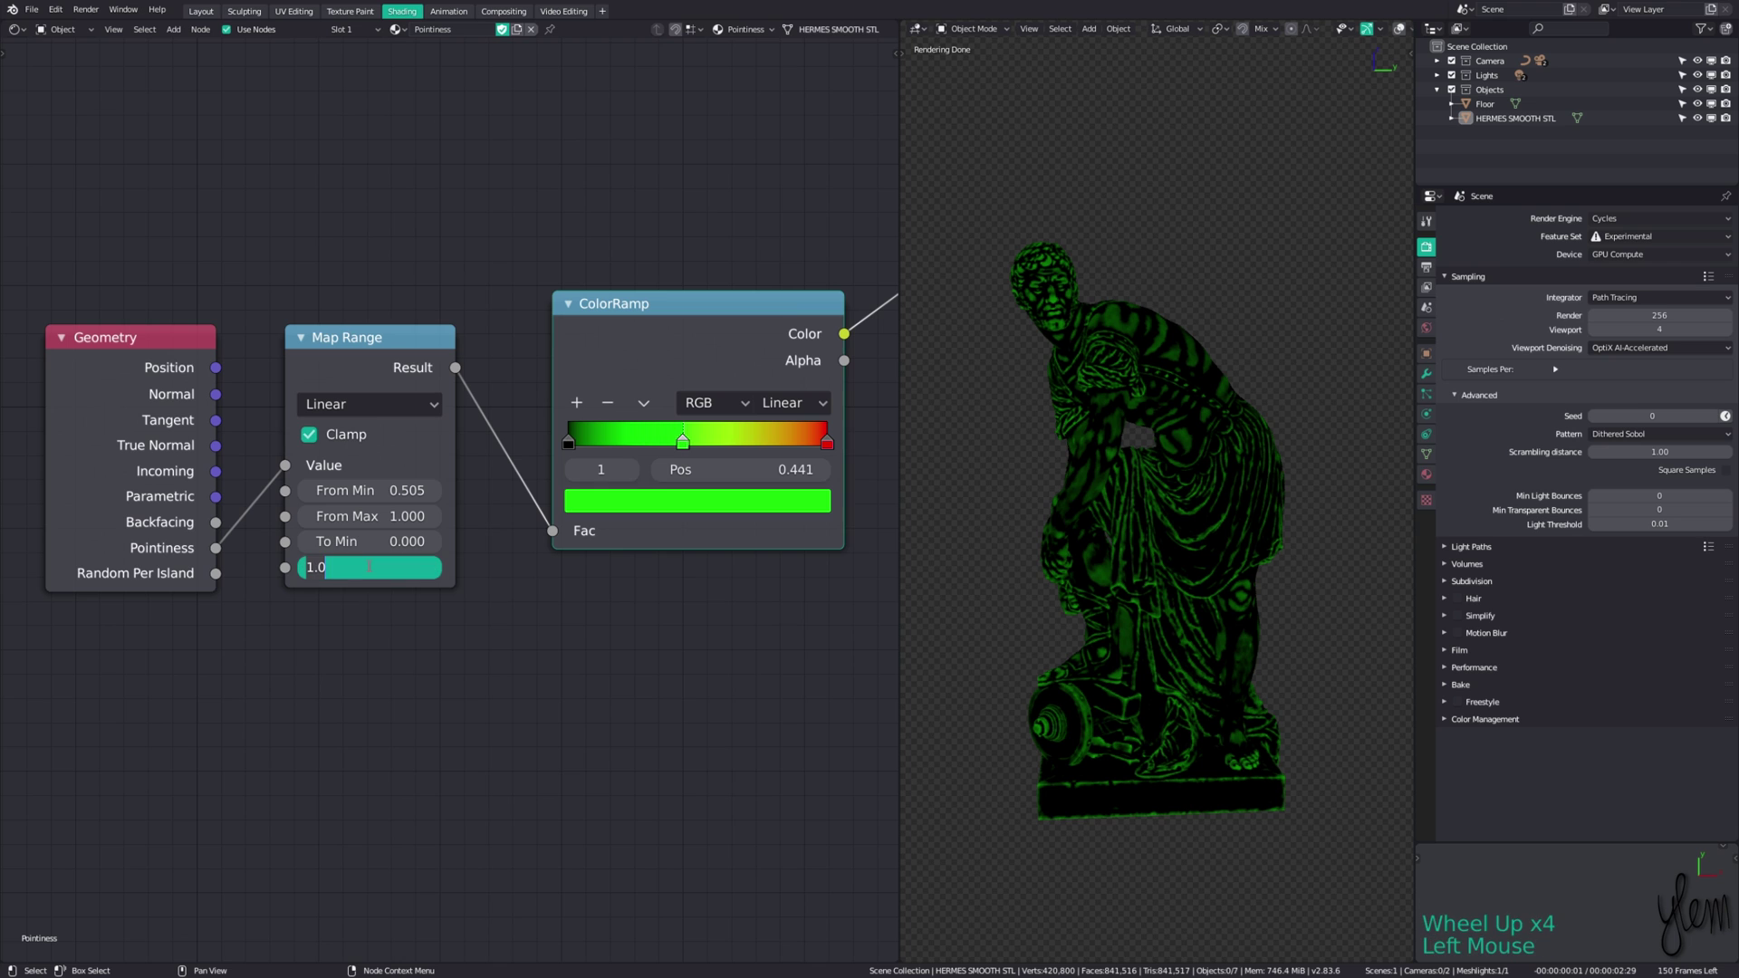
type("20")
key("Return")
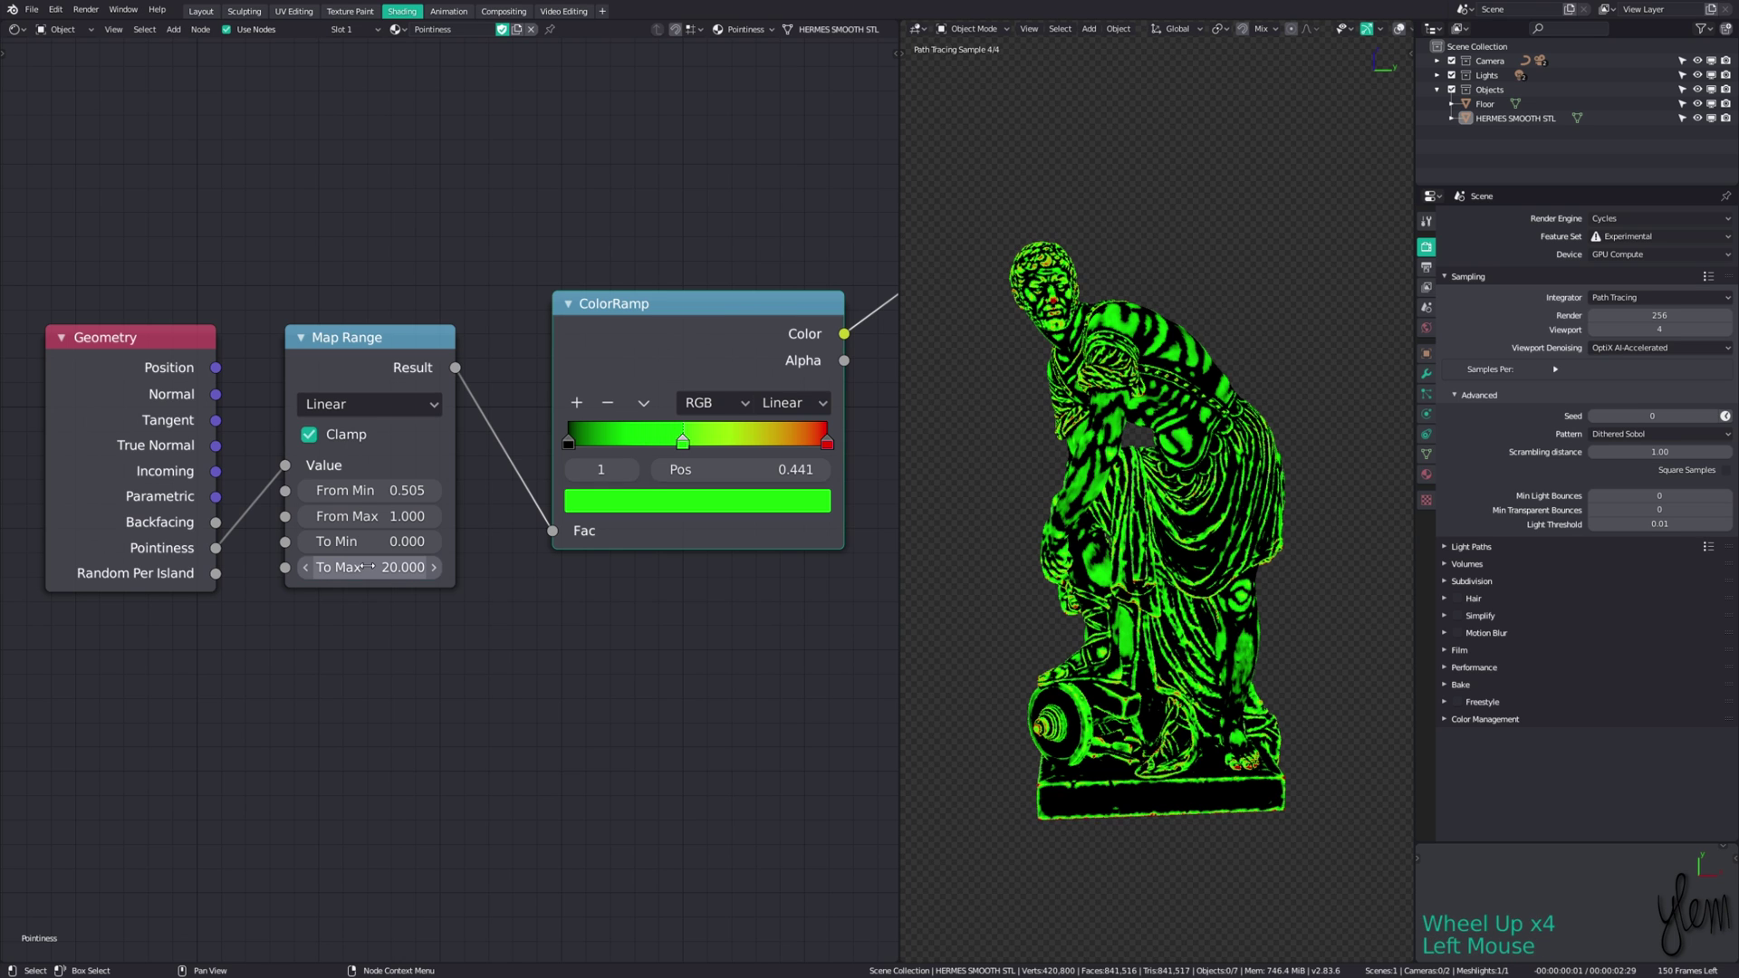
left_click(369, 566)
type("30")
key("Return")
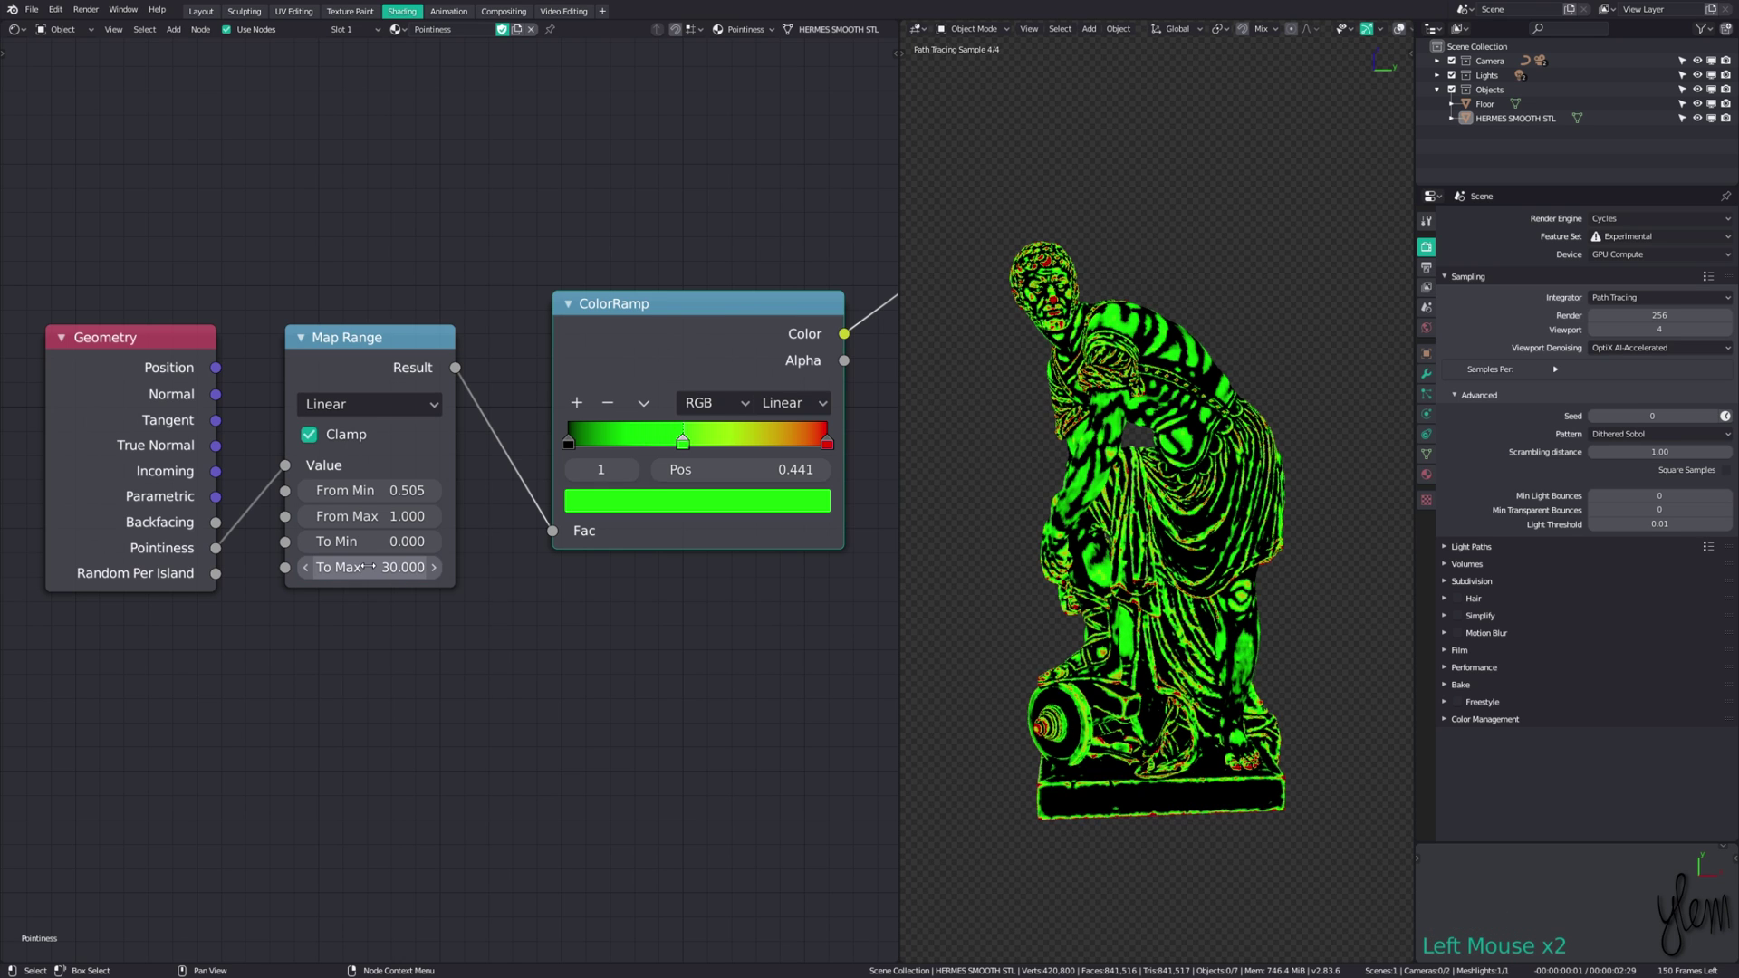
Step: Reposition the ColorRamp node and fine-tune the Map Range From Min value
left_click_drag(649, 305, 629, 346)
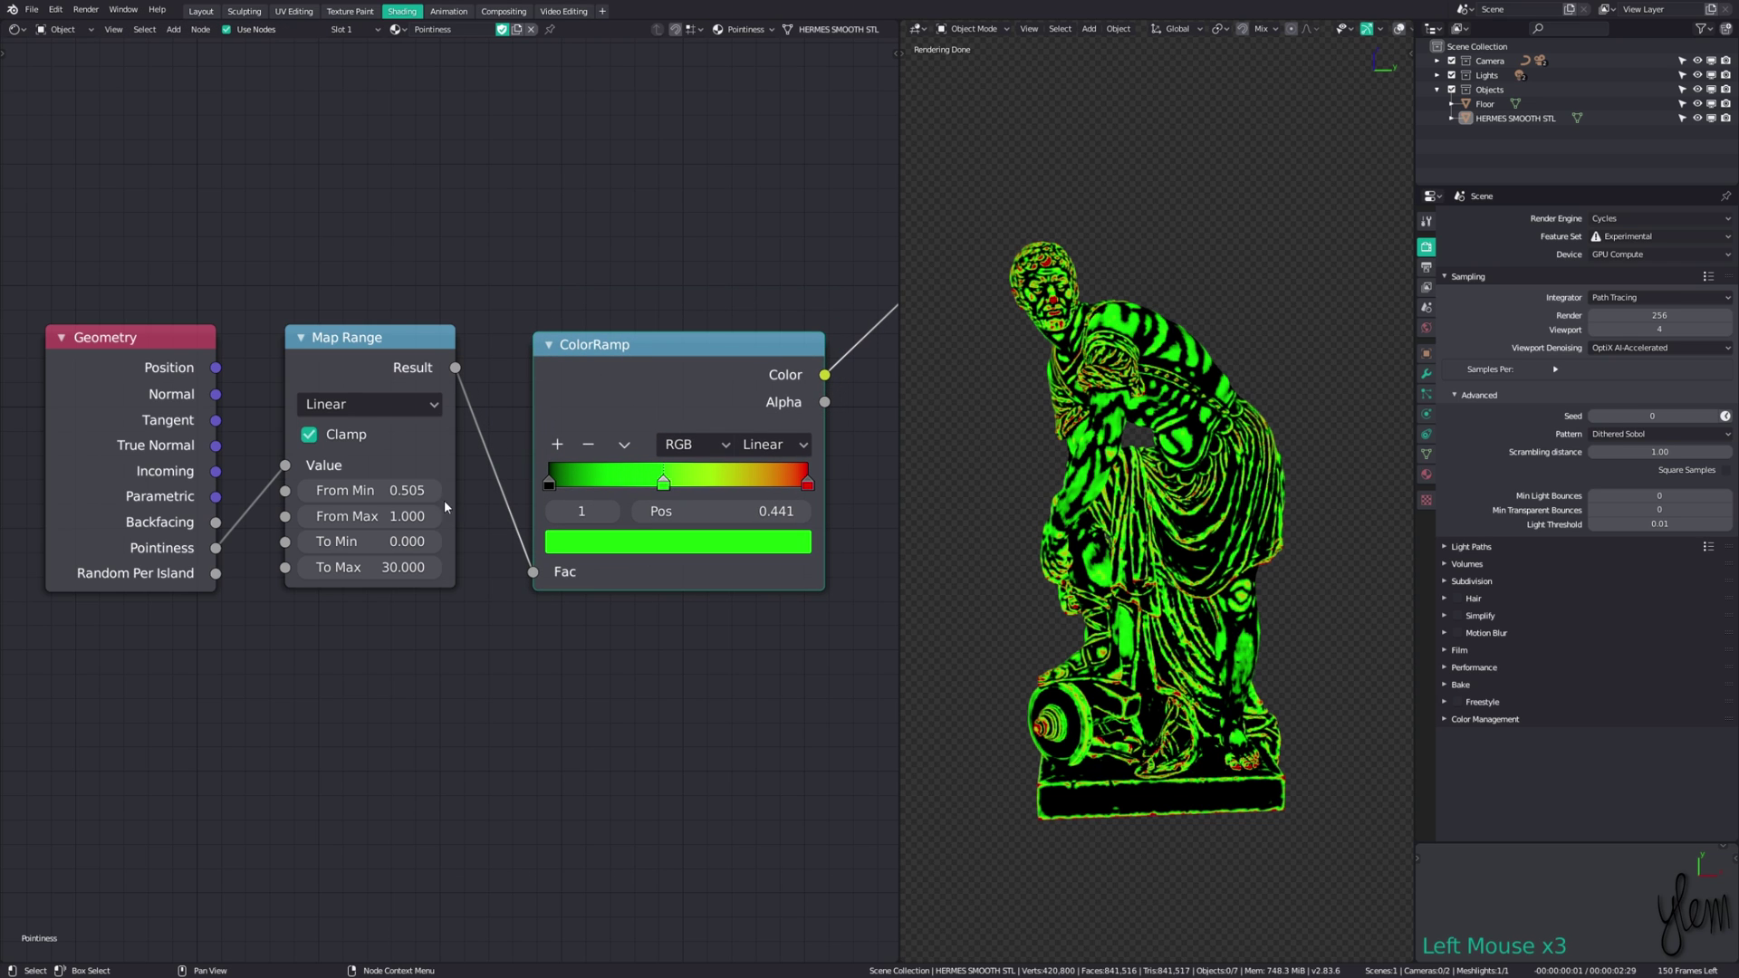
left_click_drag(396, 490, 662, 437, "shift")
middle_click_drag(497, 580, 519, 679)
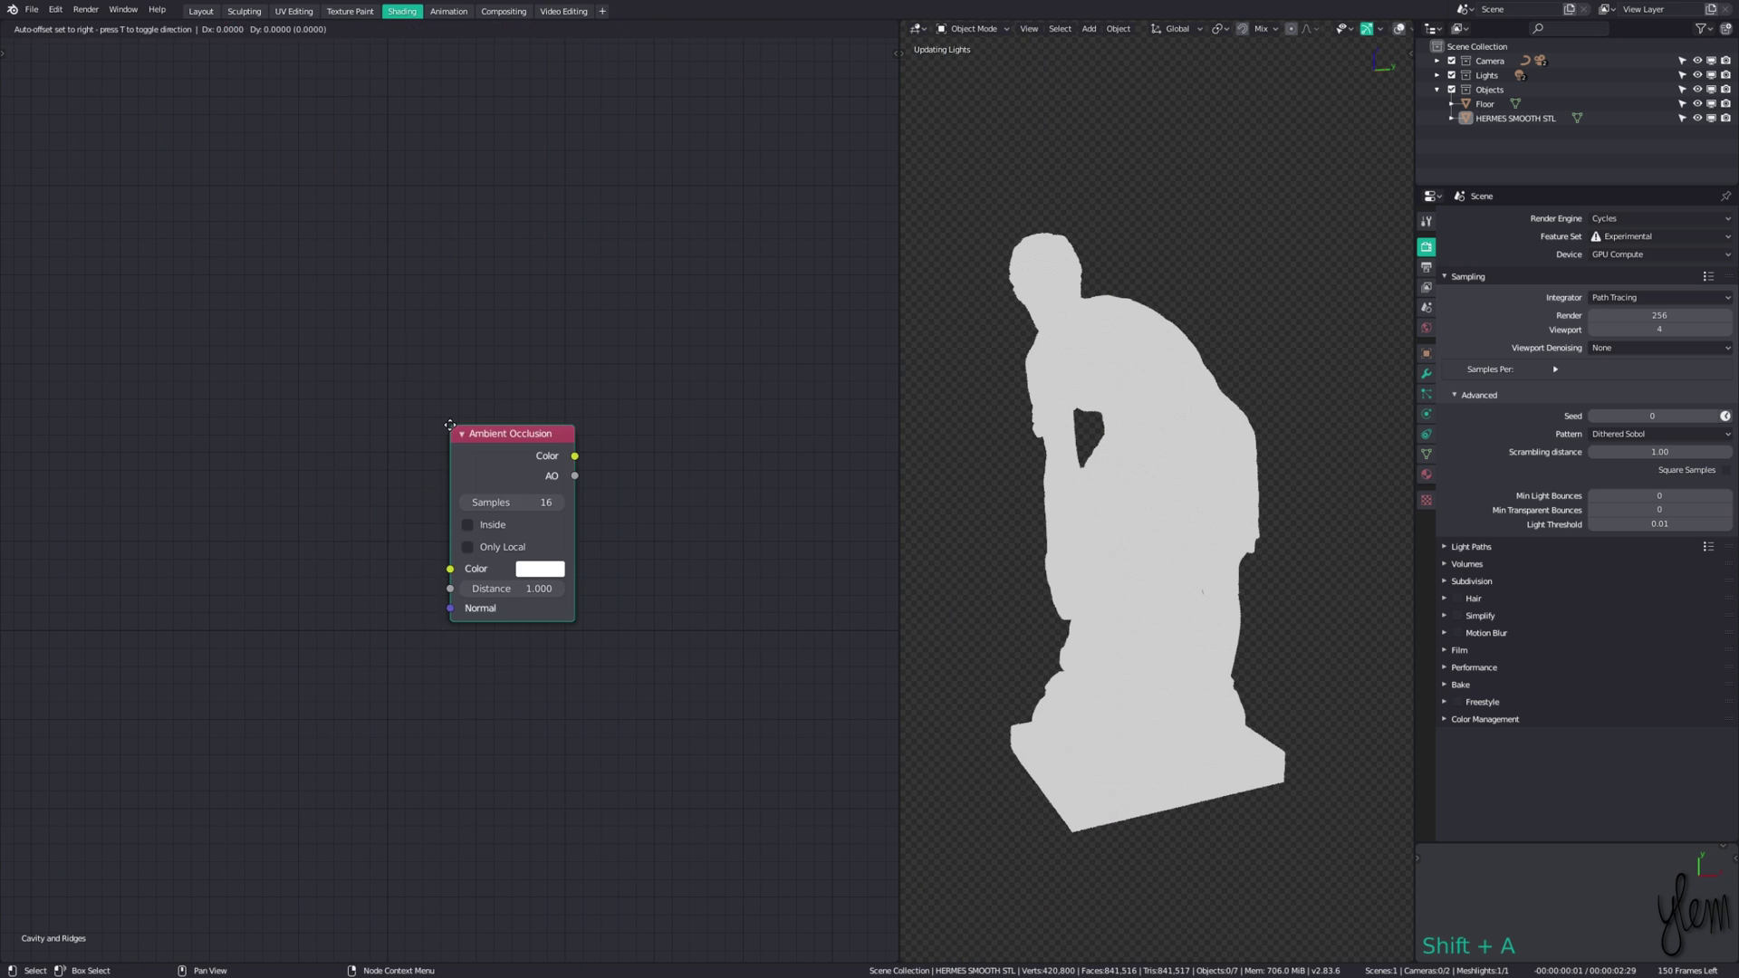
Step: Add an inverted Ambient Occlusion node with Distance 0.030, previewed on the statue
left_click(338, 452)
left_click(389, 471, "ctrl+shift")
key("shift+a")
mouse_move(557, 507)
left_click(676, 551)
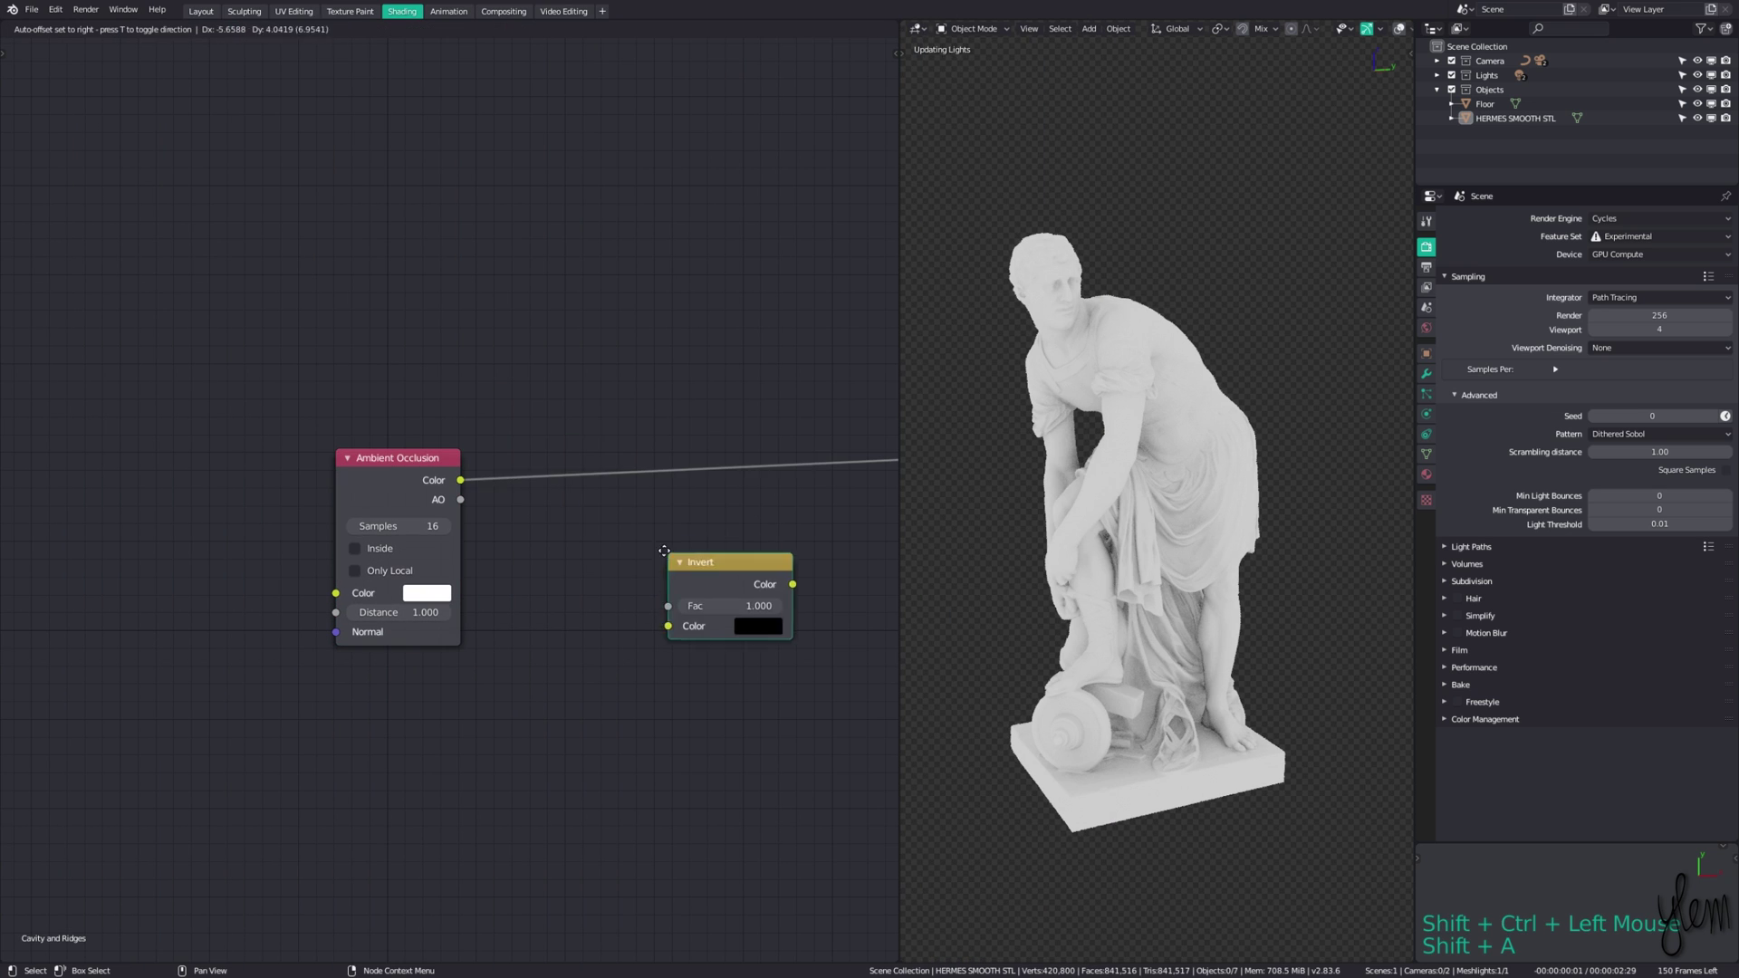
left_click(541, 433)
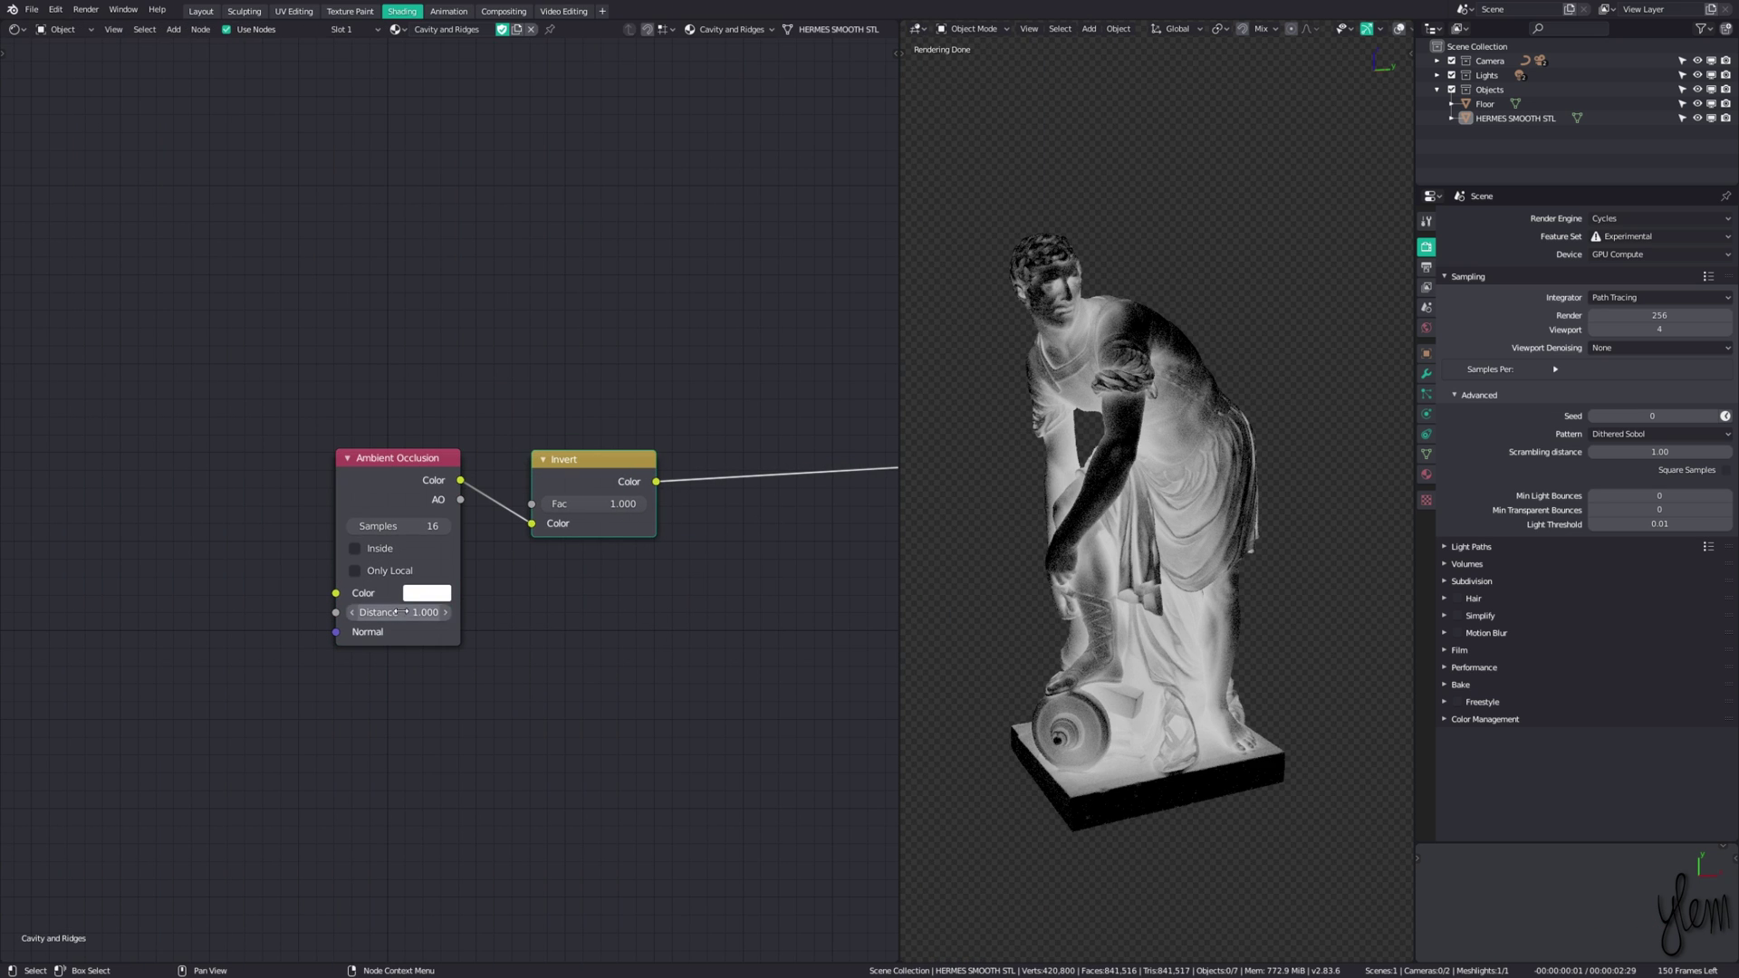
type("0.1")
key("Return")
left_click_drag(407, 610, 399, 609)
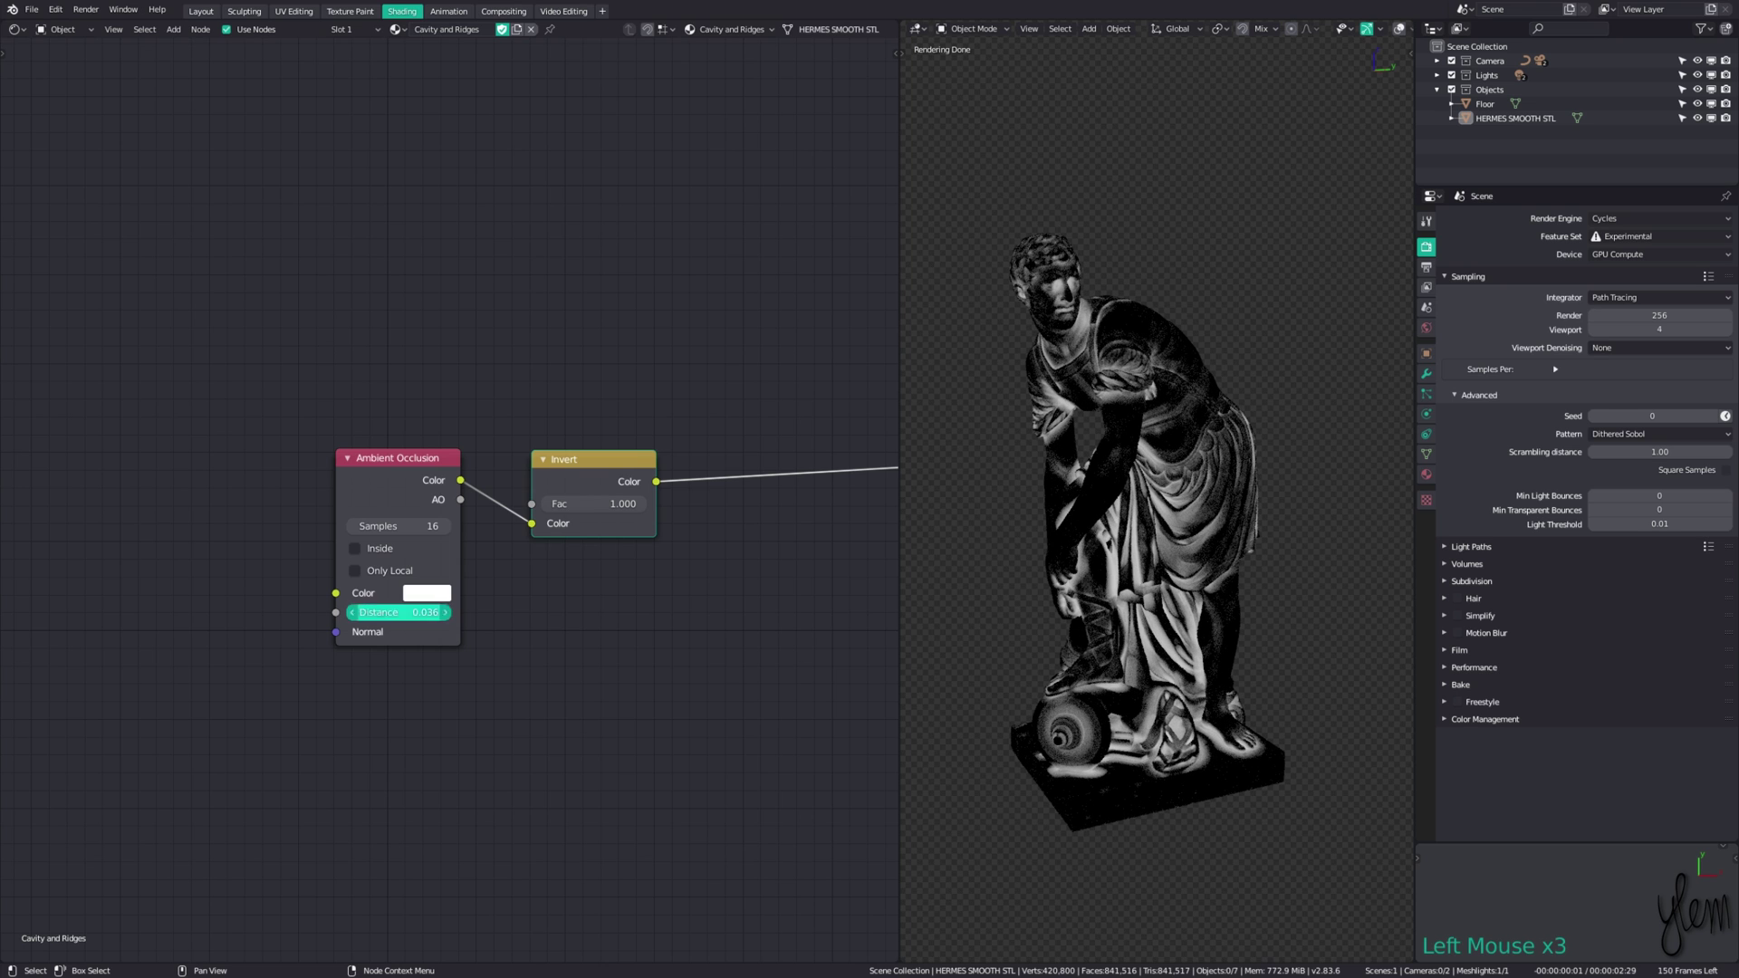
Step: Add a Noise Texture at Scale 50 below Invert and preview its Fac on the statue
key("shift+a")
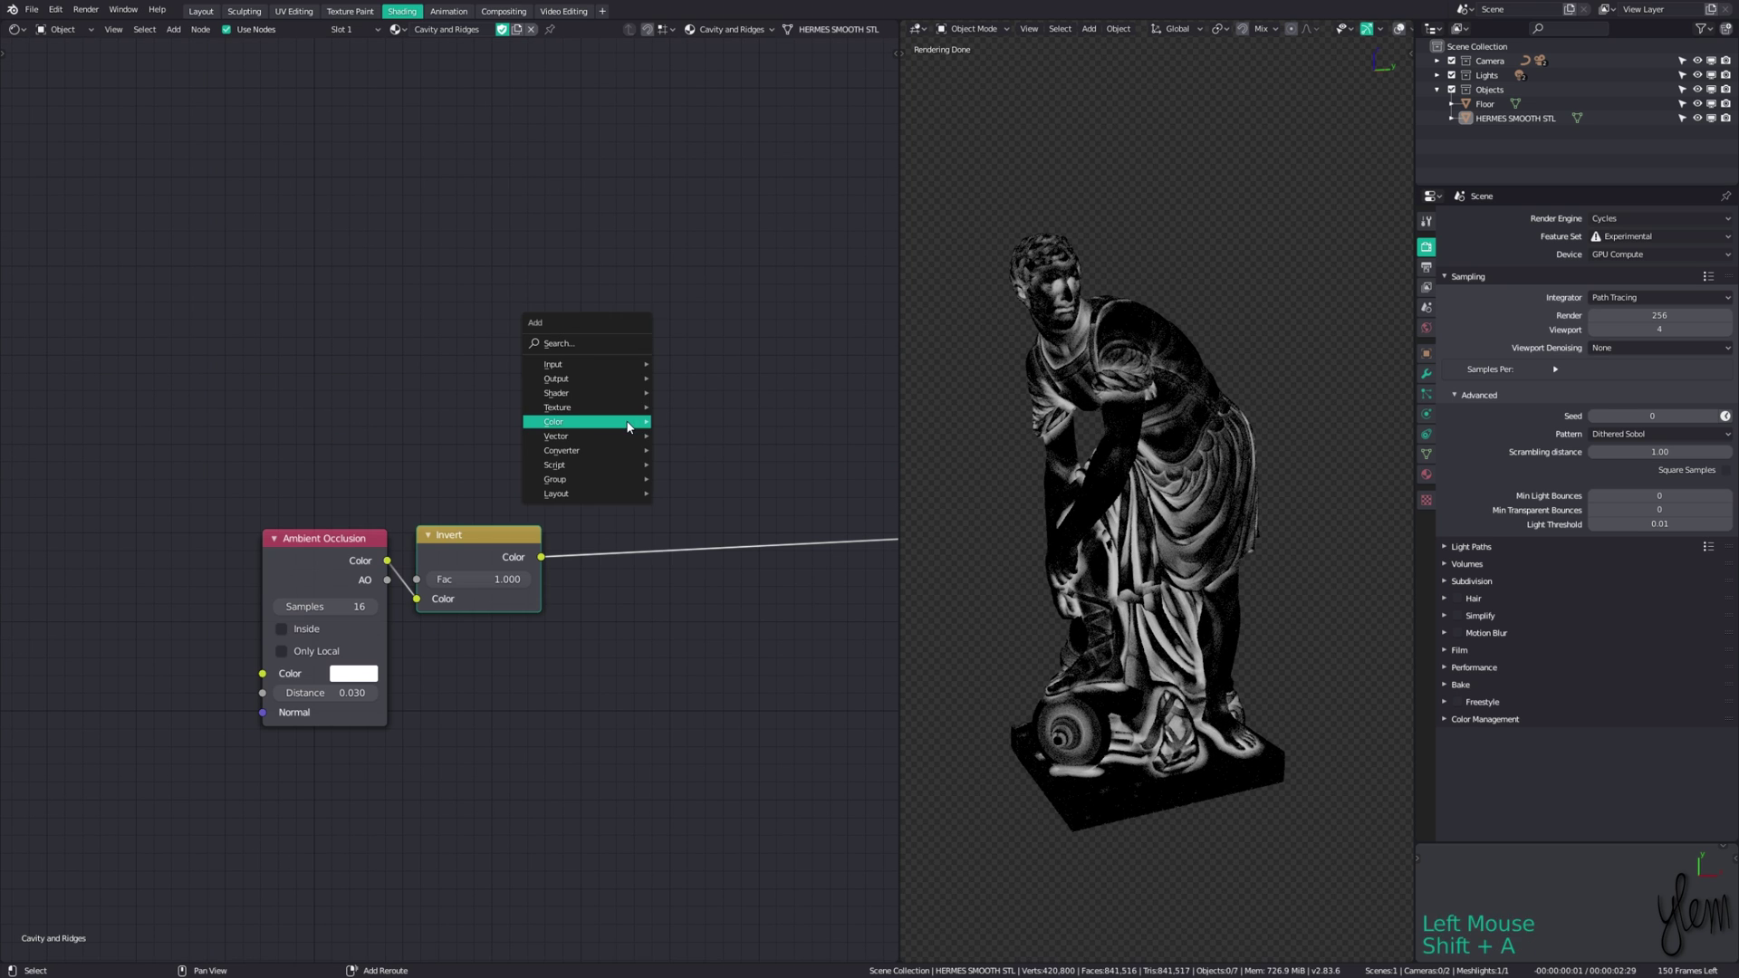
mouse_move(597, 420)
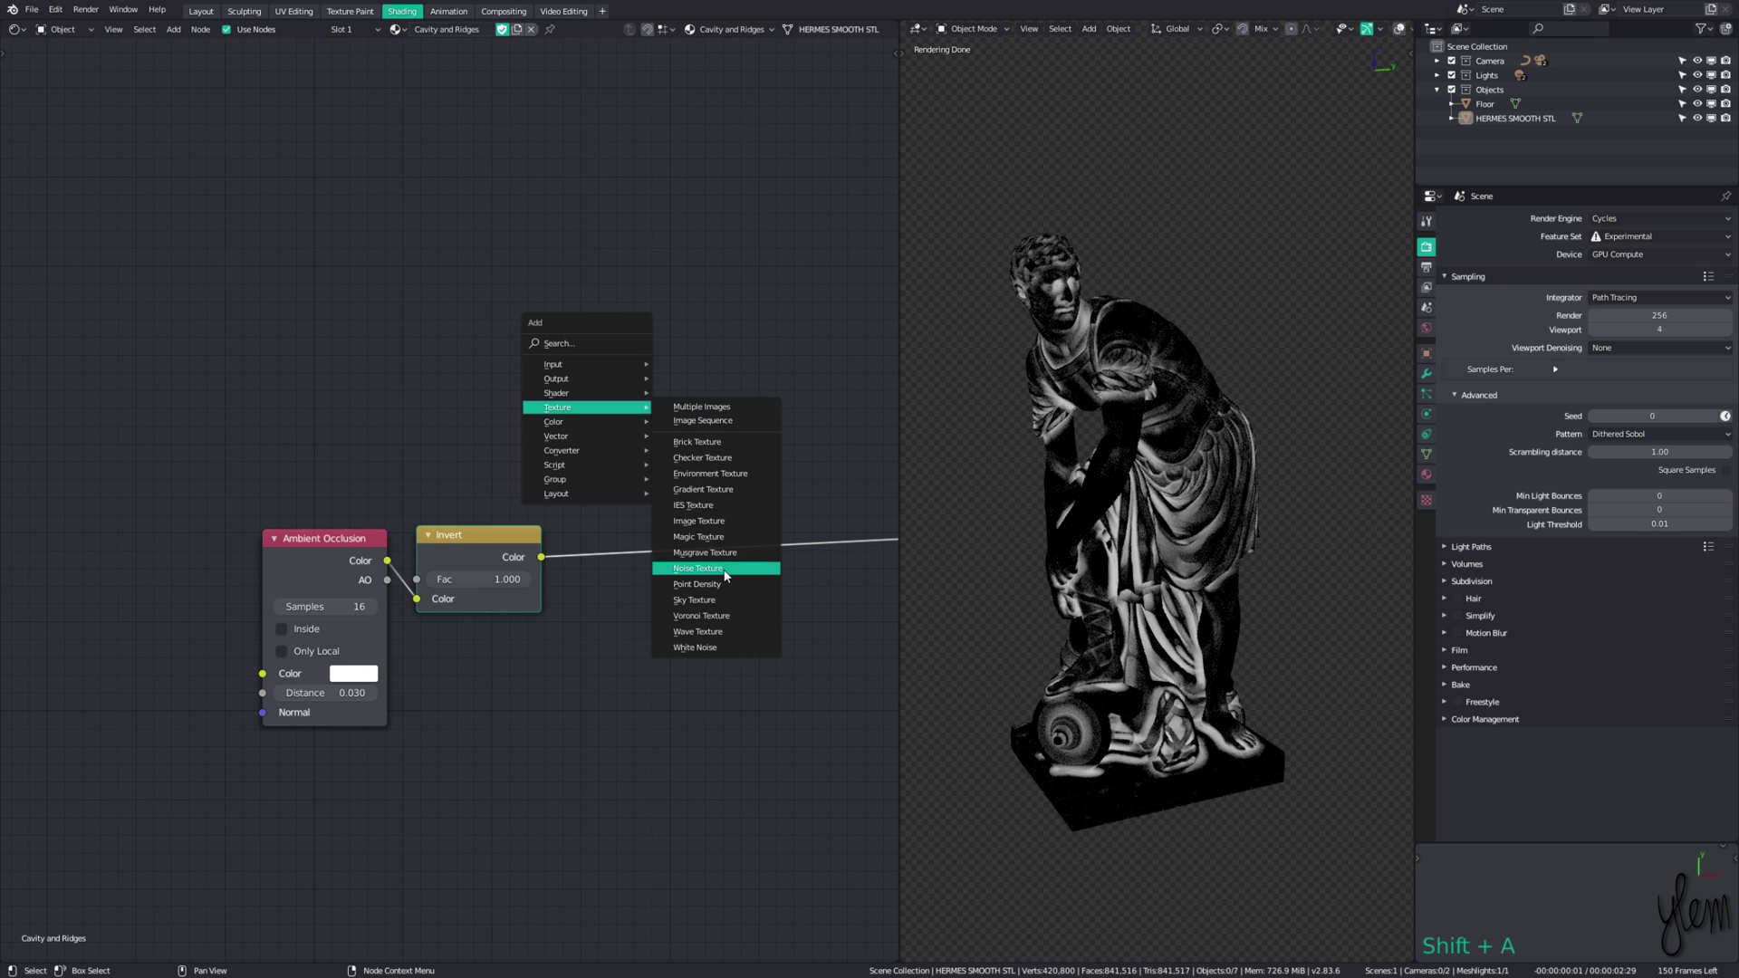
left_click(715, 568)
left_click(473, 642)
left_click(492, 661, "ctrl+shift")
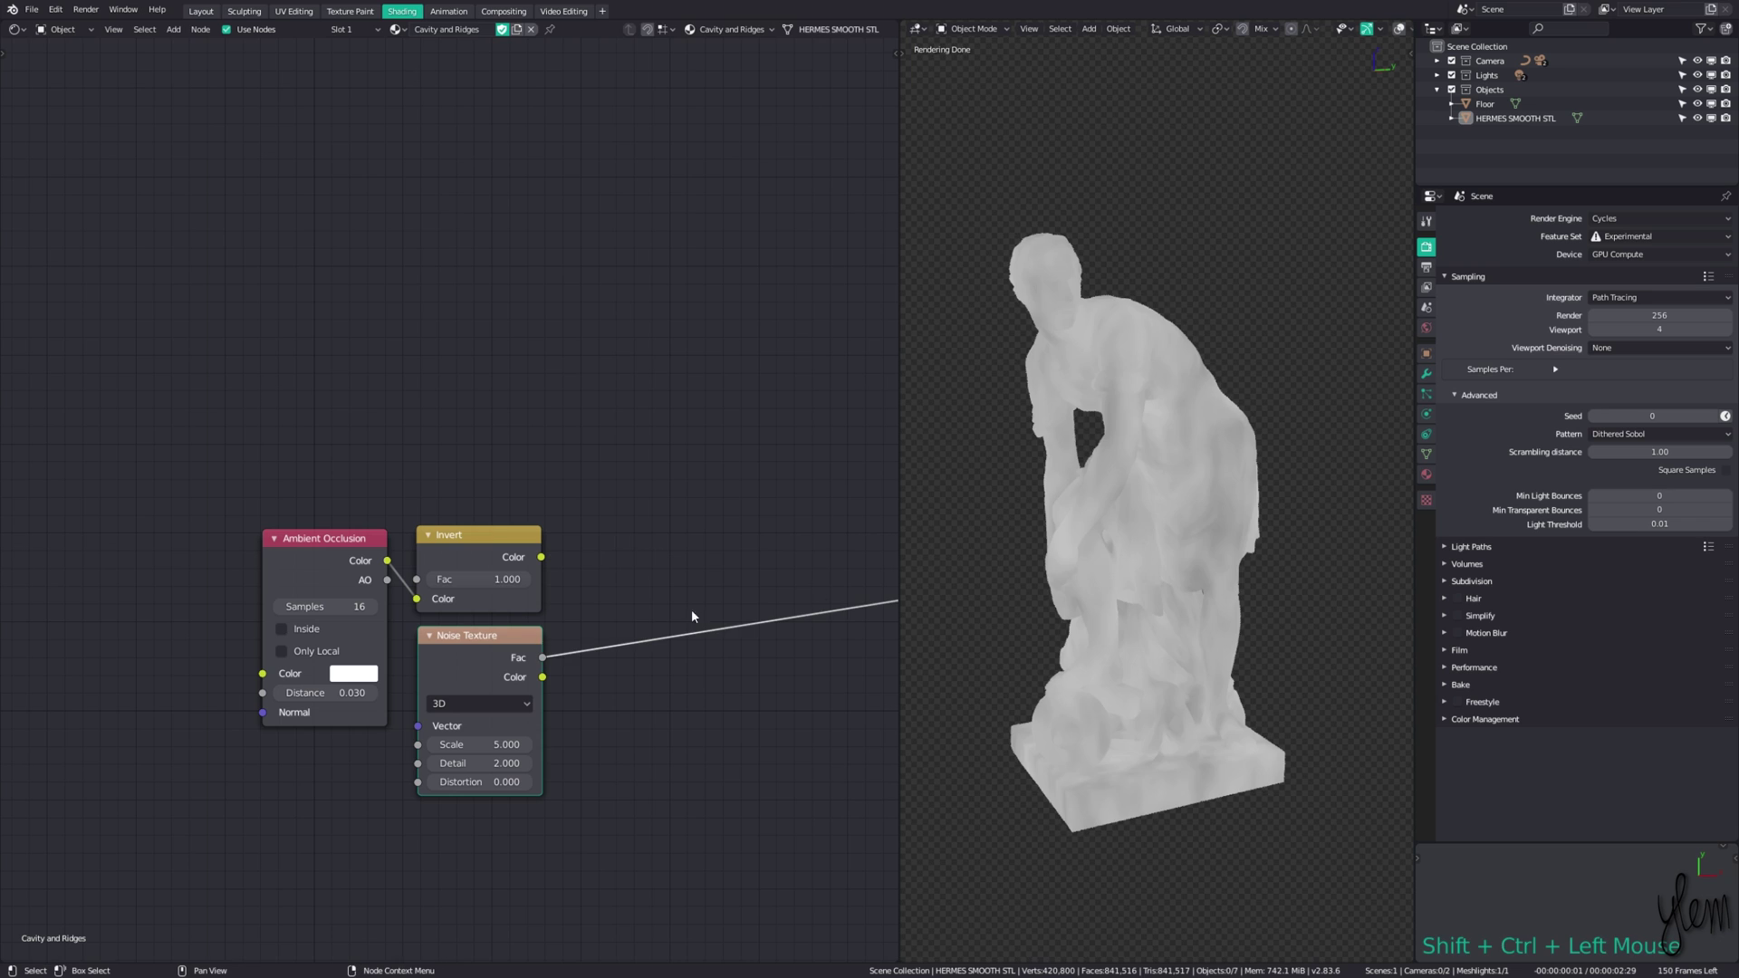
left_click_drag(480, 745, 480, 745)
type("50")
key("Return")
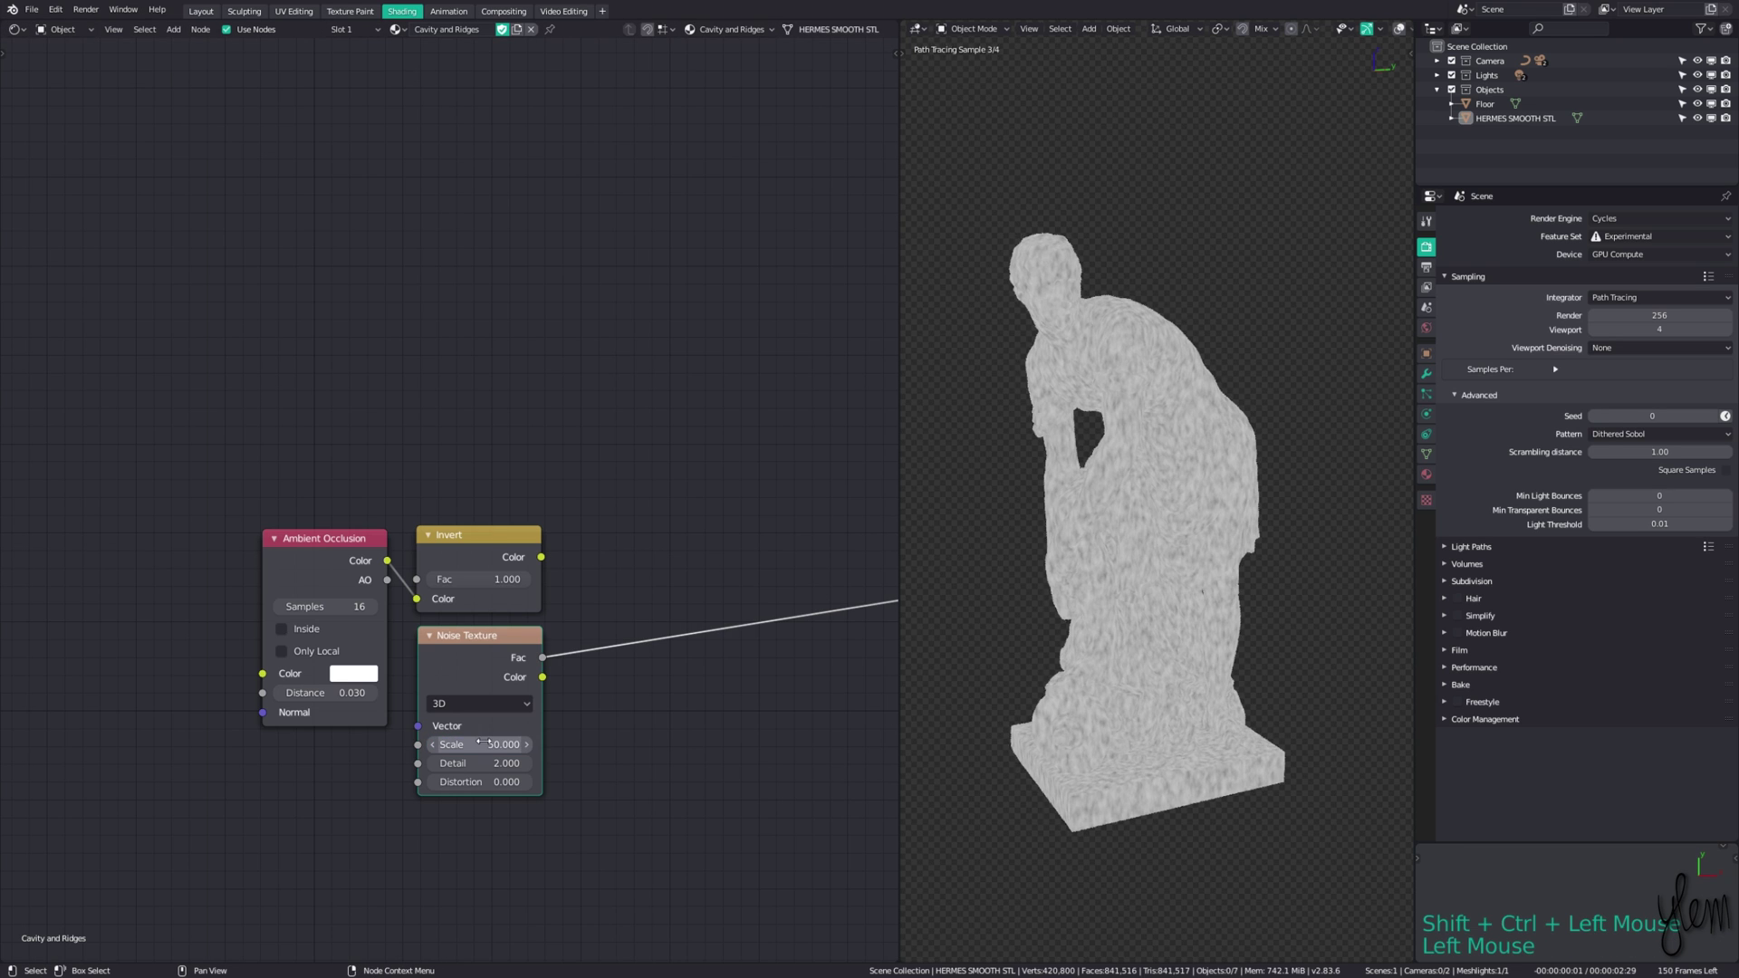
middle_click_drag(1114, 667, 1123, 632)
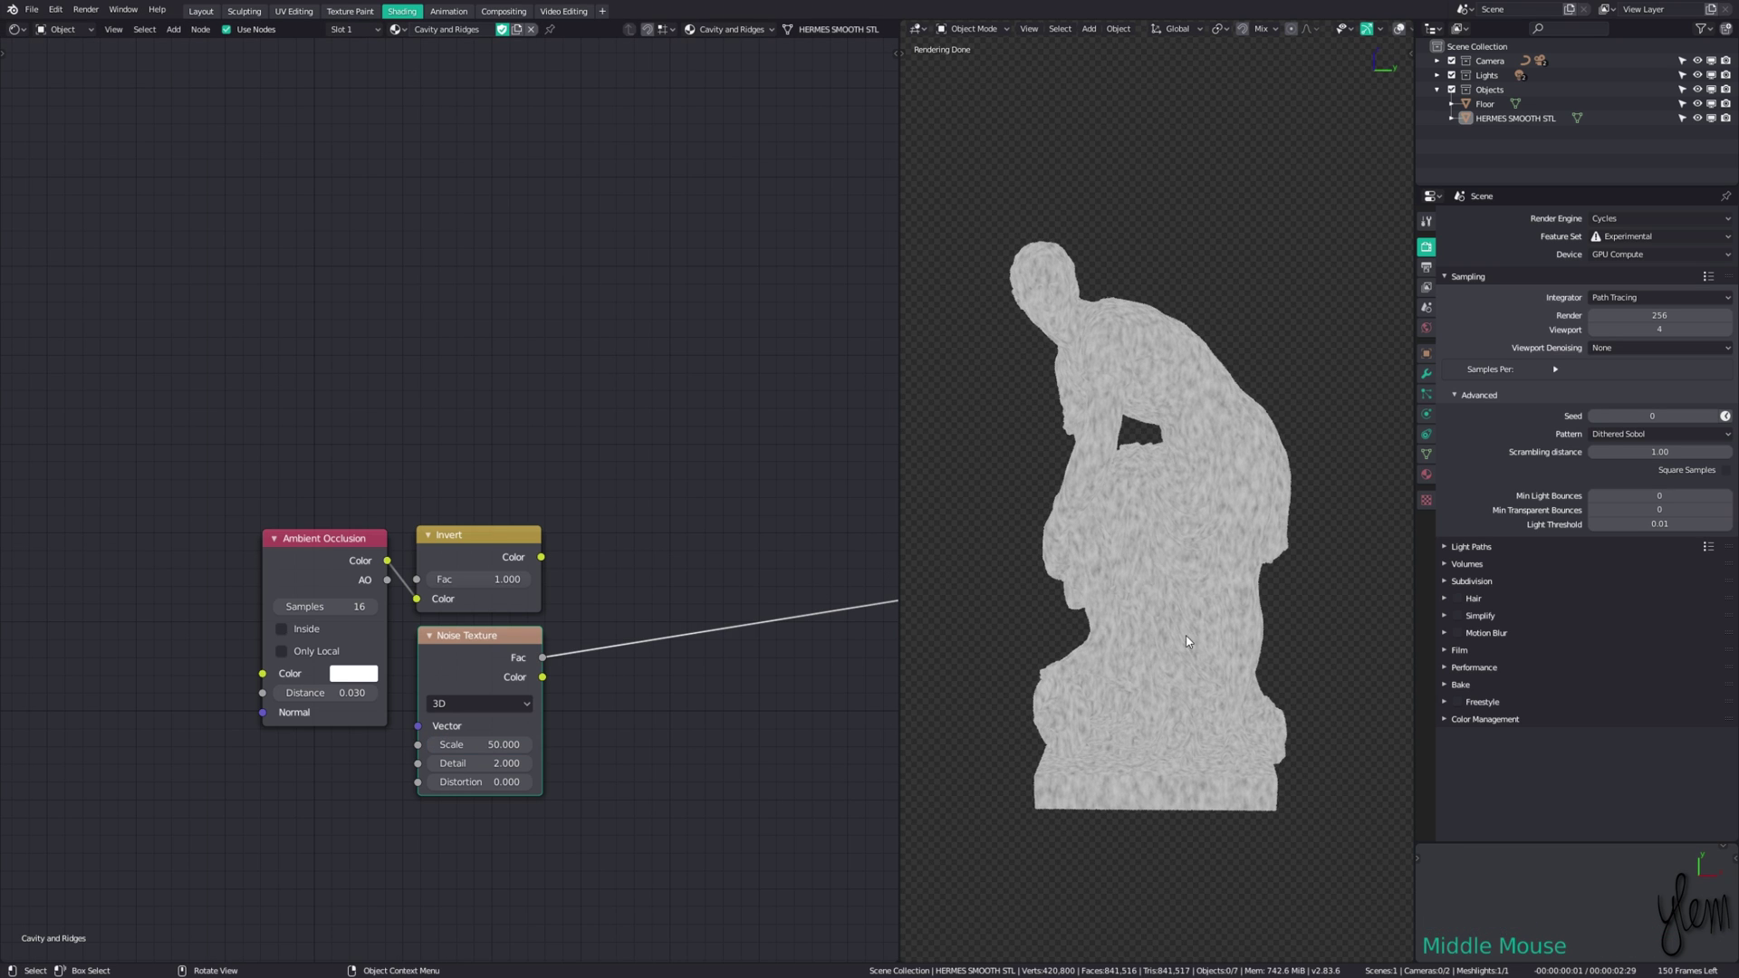
middle_click_drag(91, 571, 161, 485)
Step: Add a Texture Coordinate node and multiply the inverted occlusion with the noise
key("shift+a")
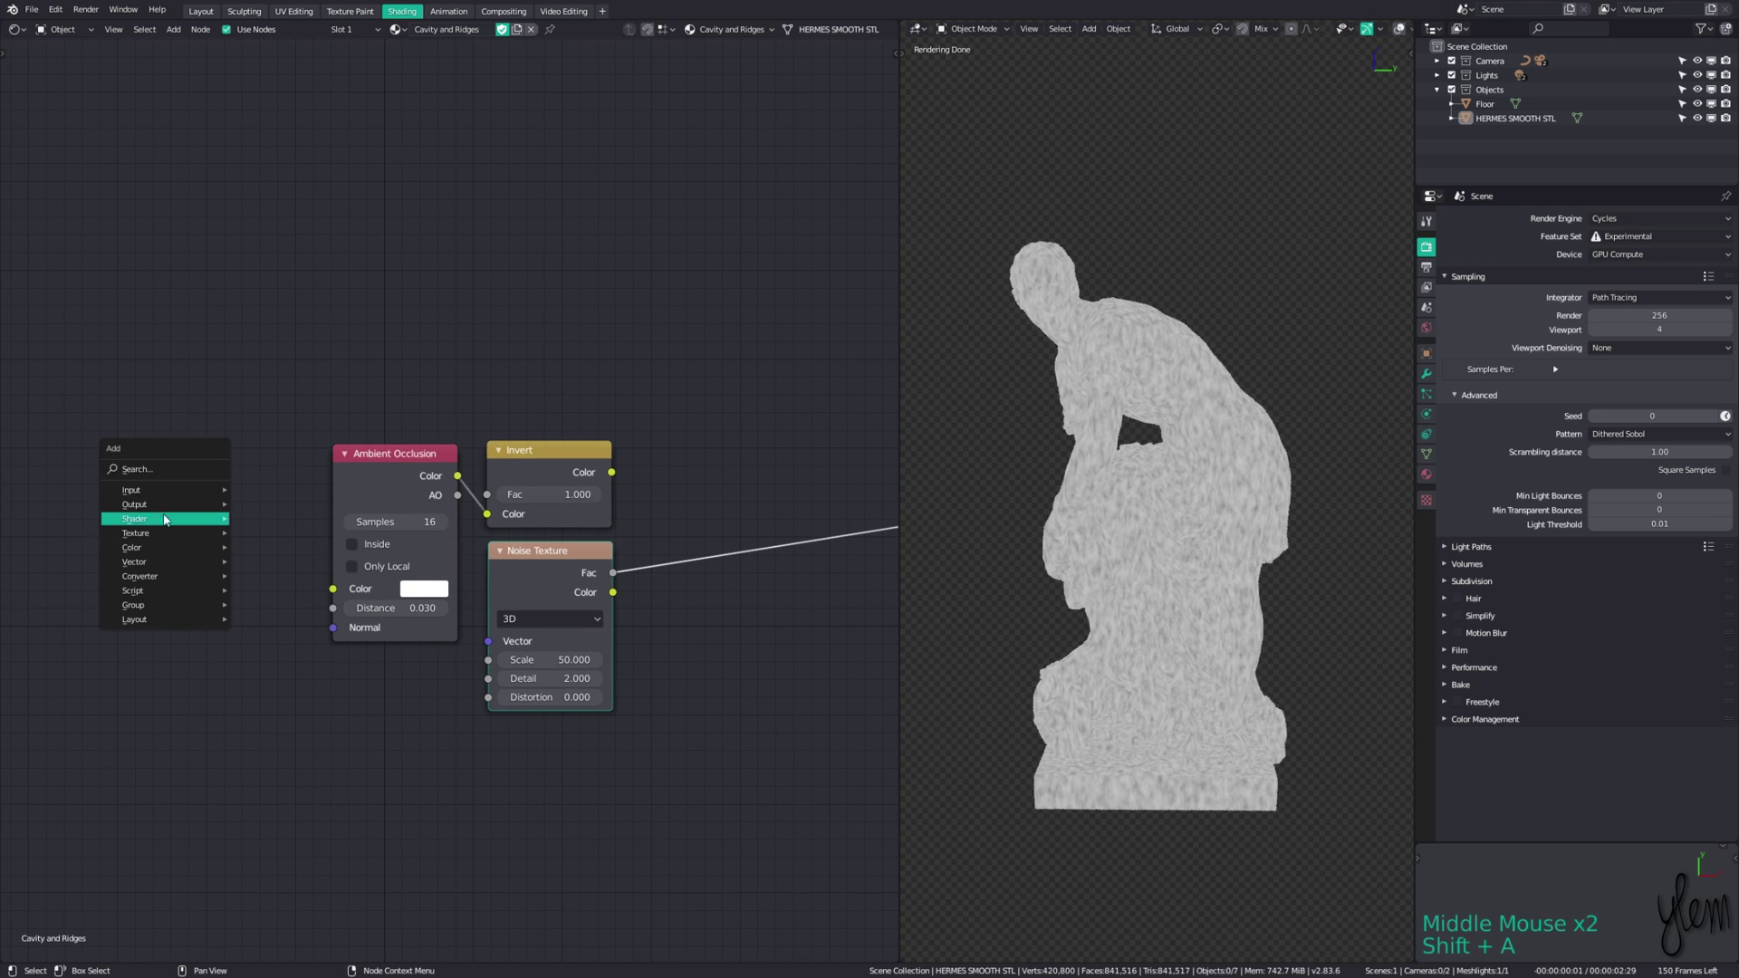
mouse_move(132, 489)
left_click(318, 730)
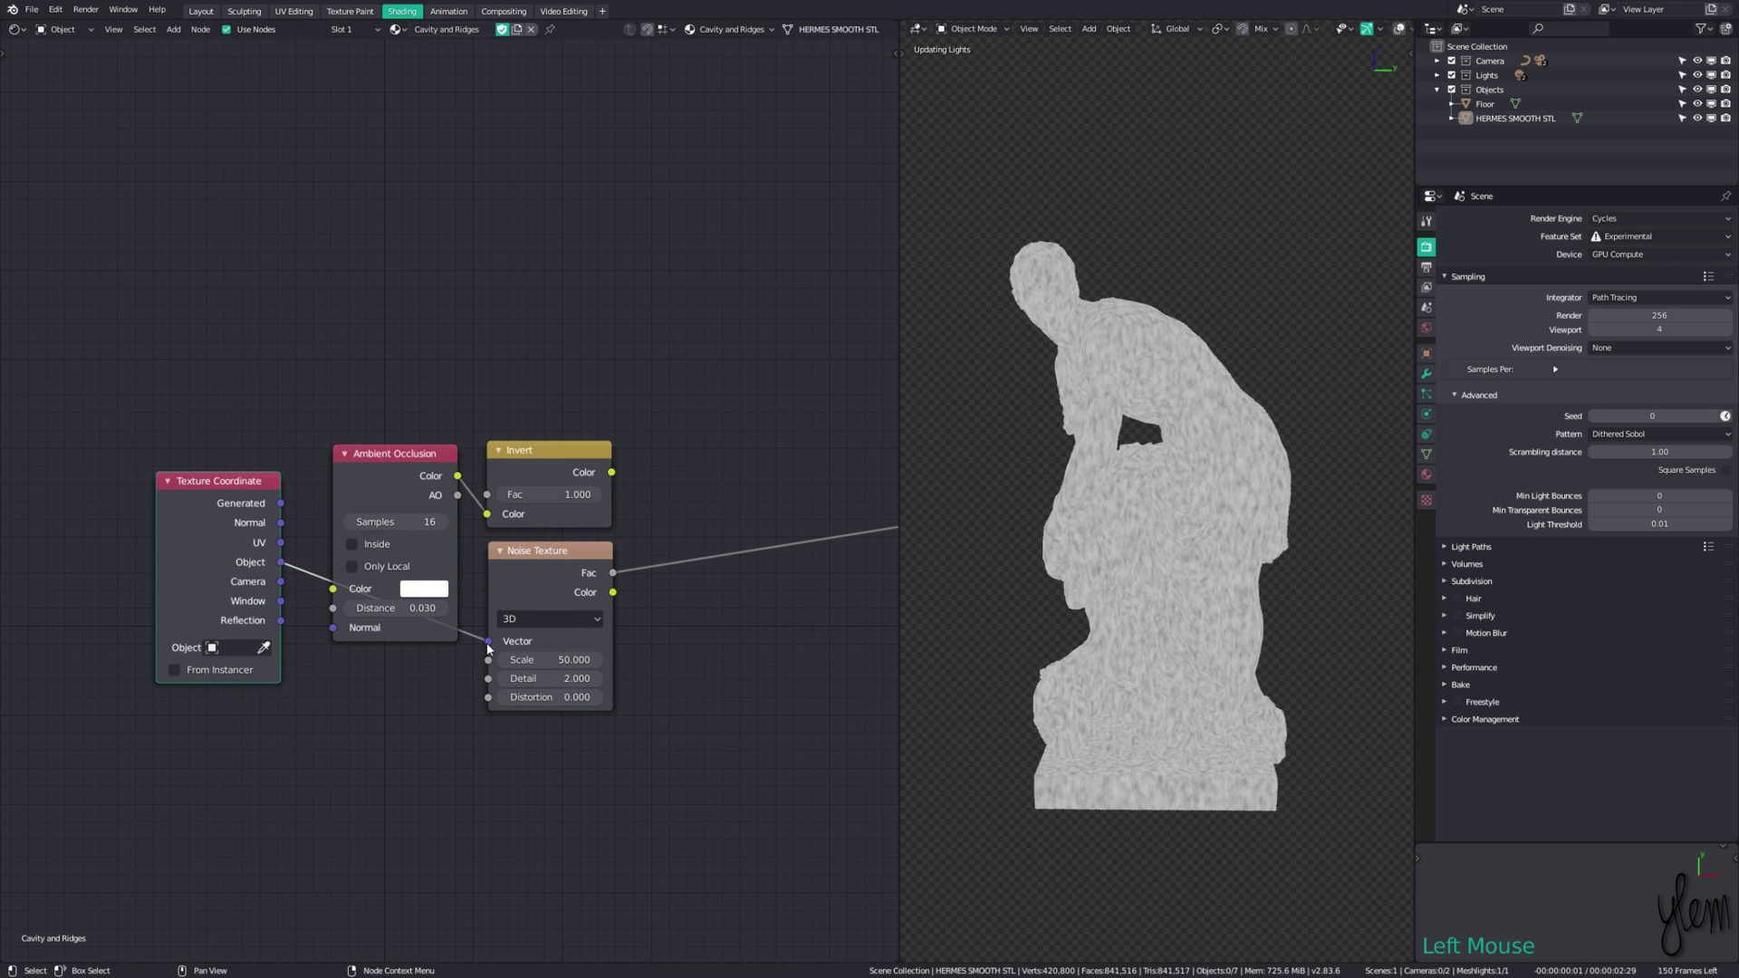
left_click(593, 466)
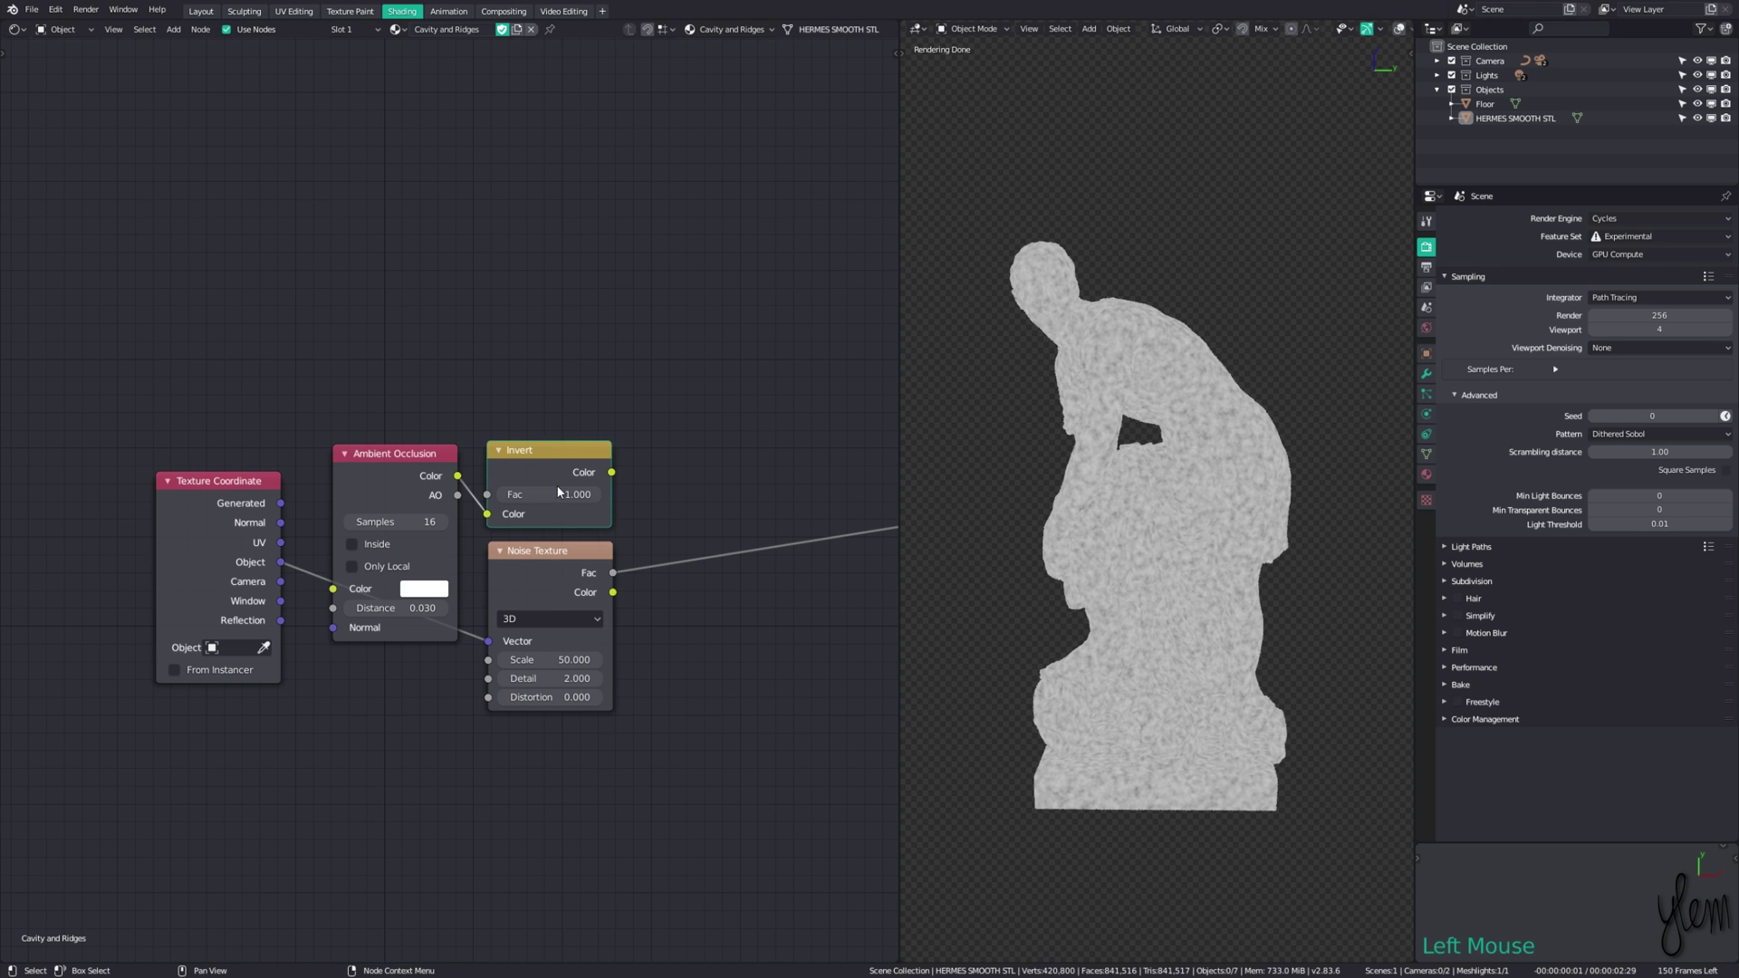
left_click(569, 562, "shift")
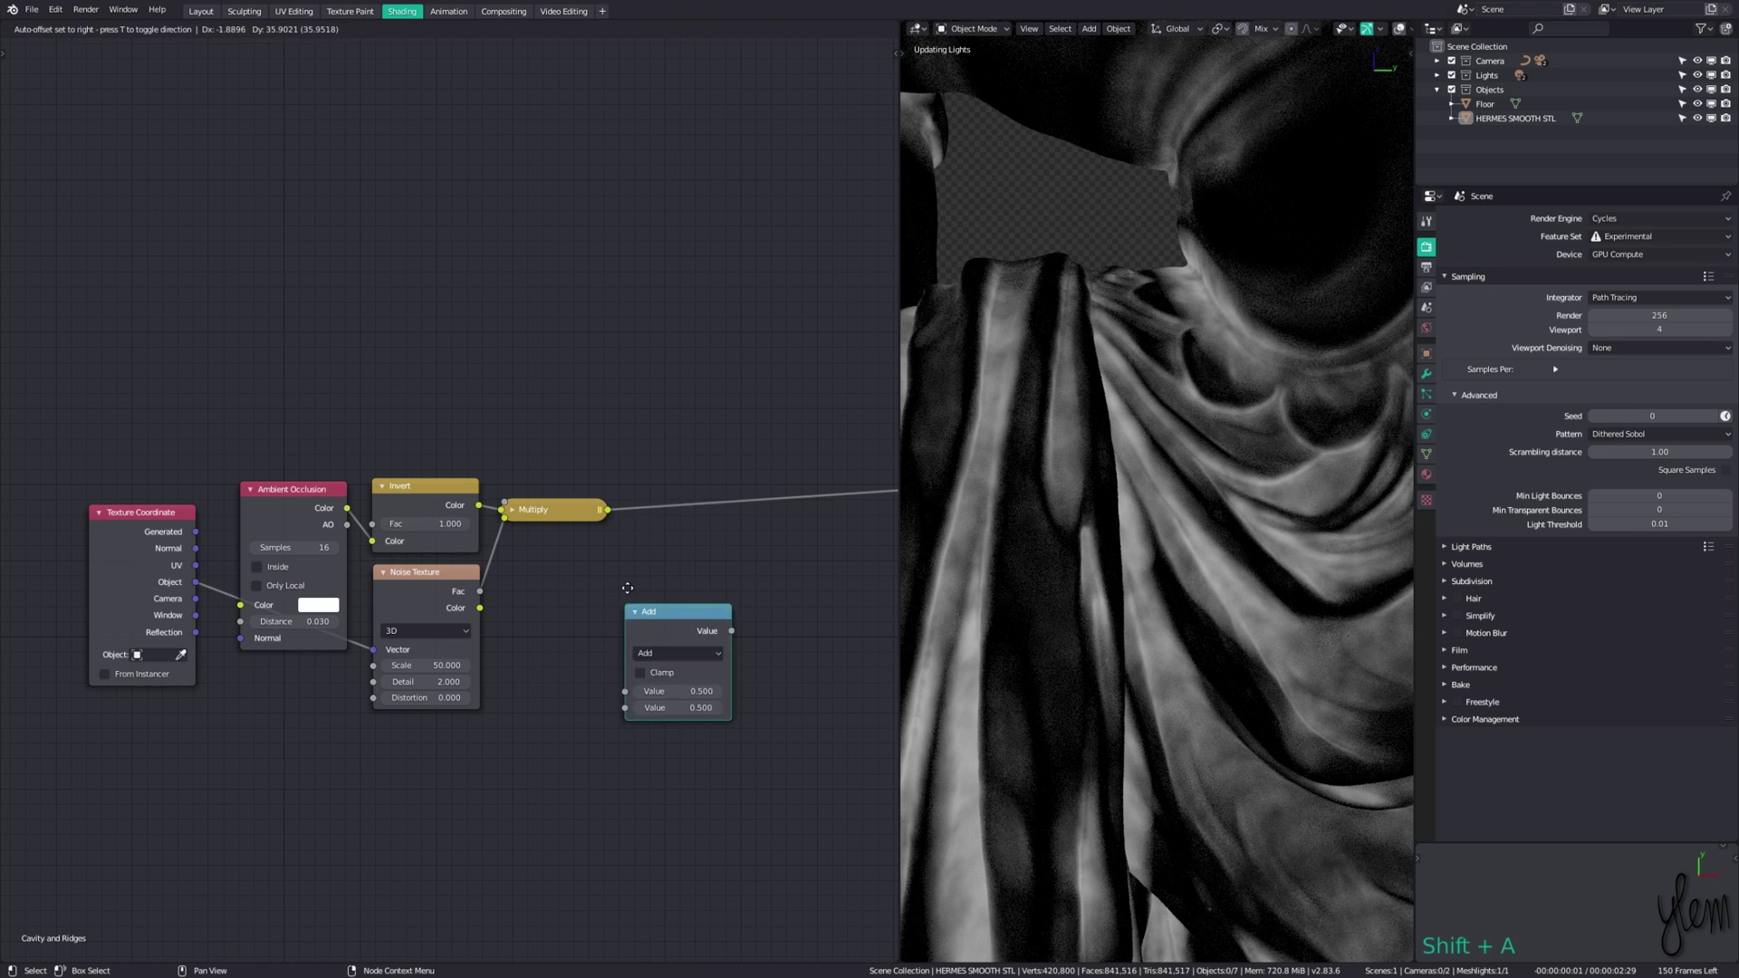
Step: Double the mask with a Math Multiply node set to 2, then box-select the whole setup
left_click(671, 462)
left_click(715, 526)
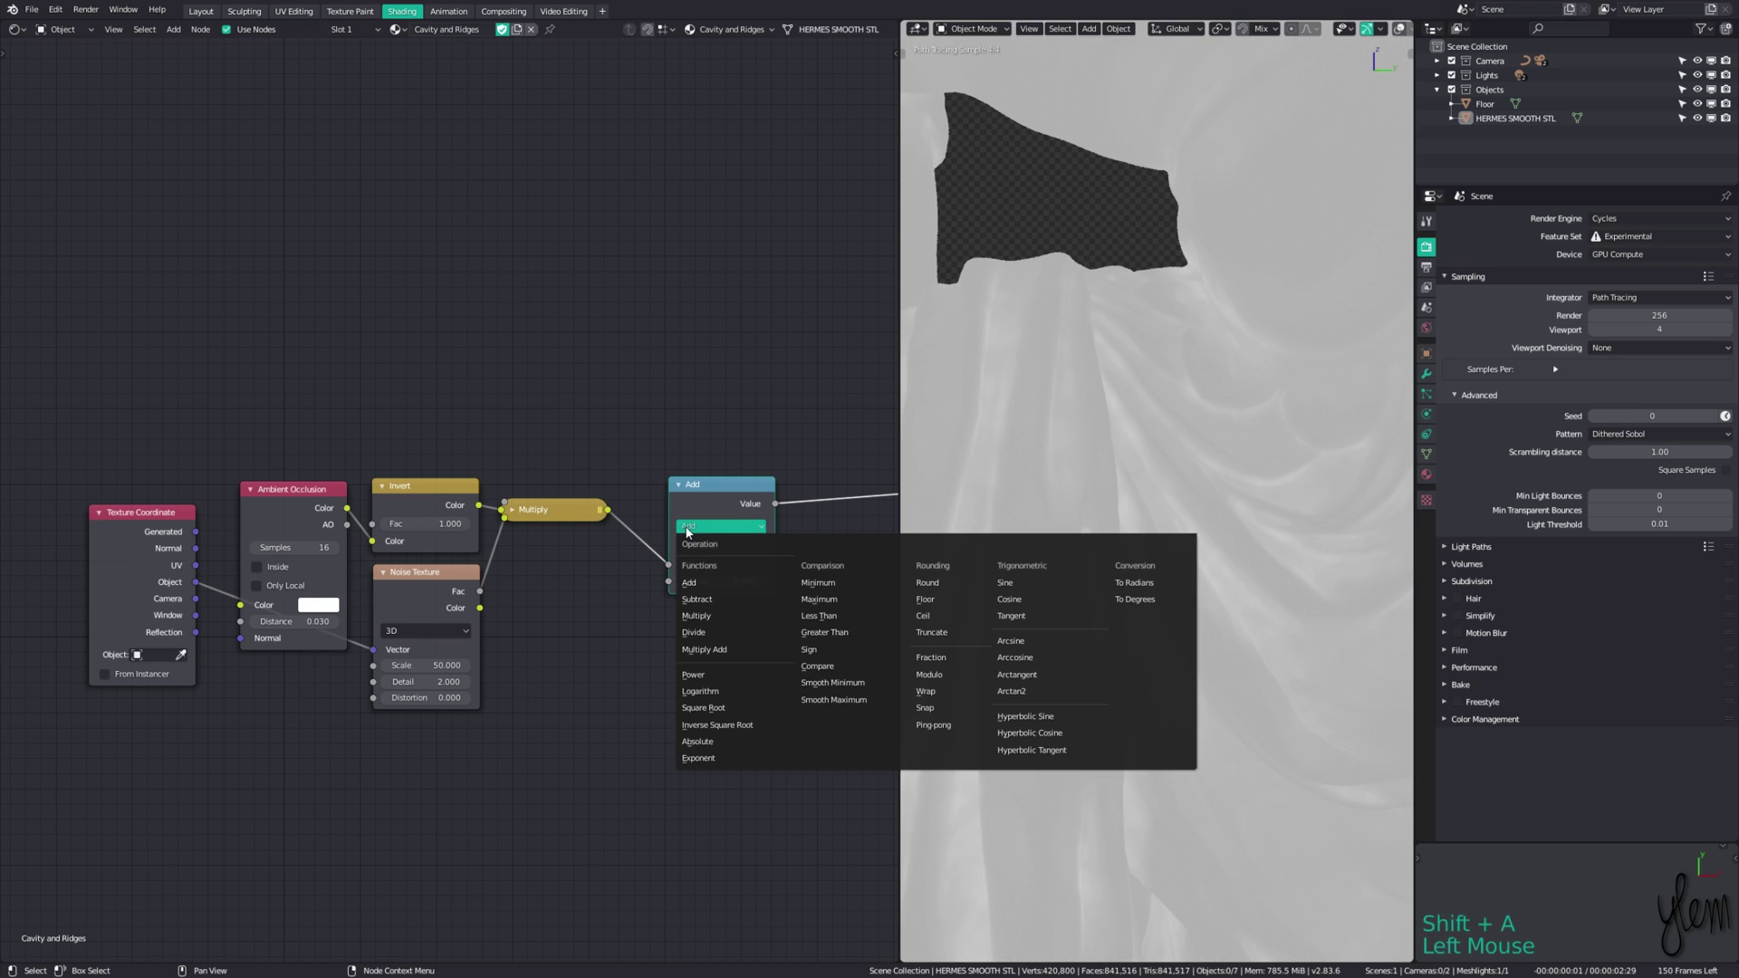
left_click(687, 563)
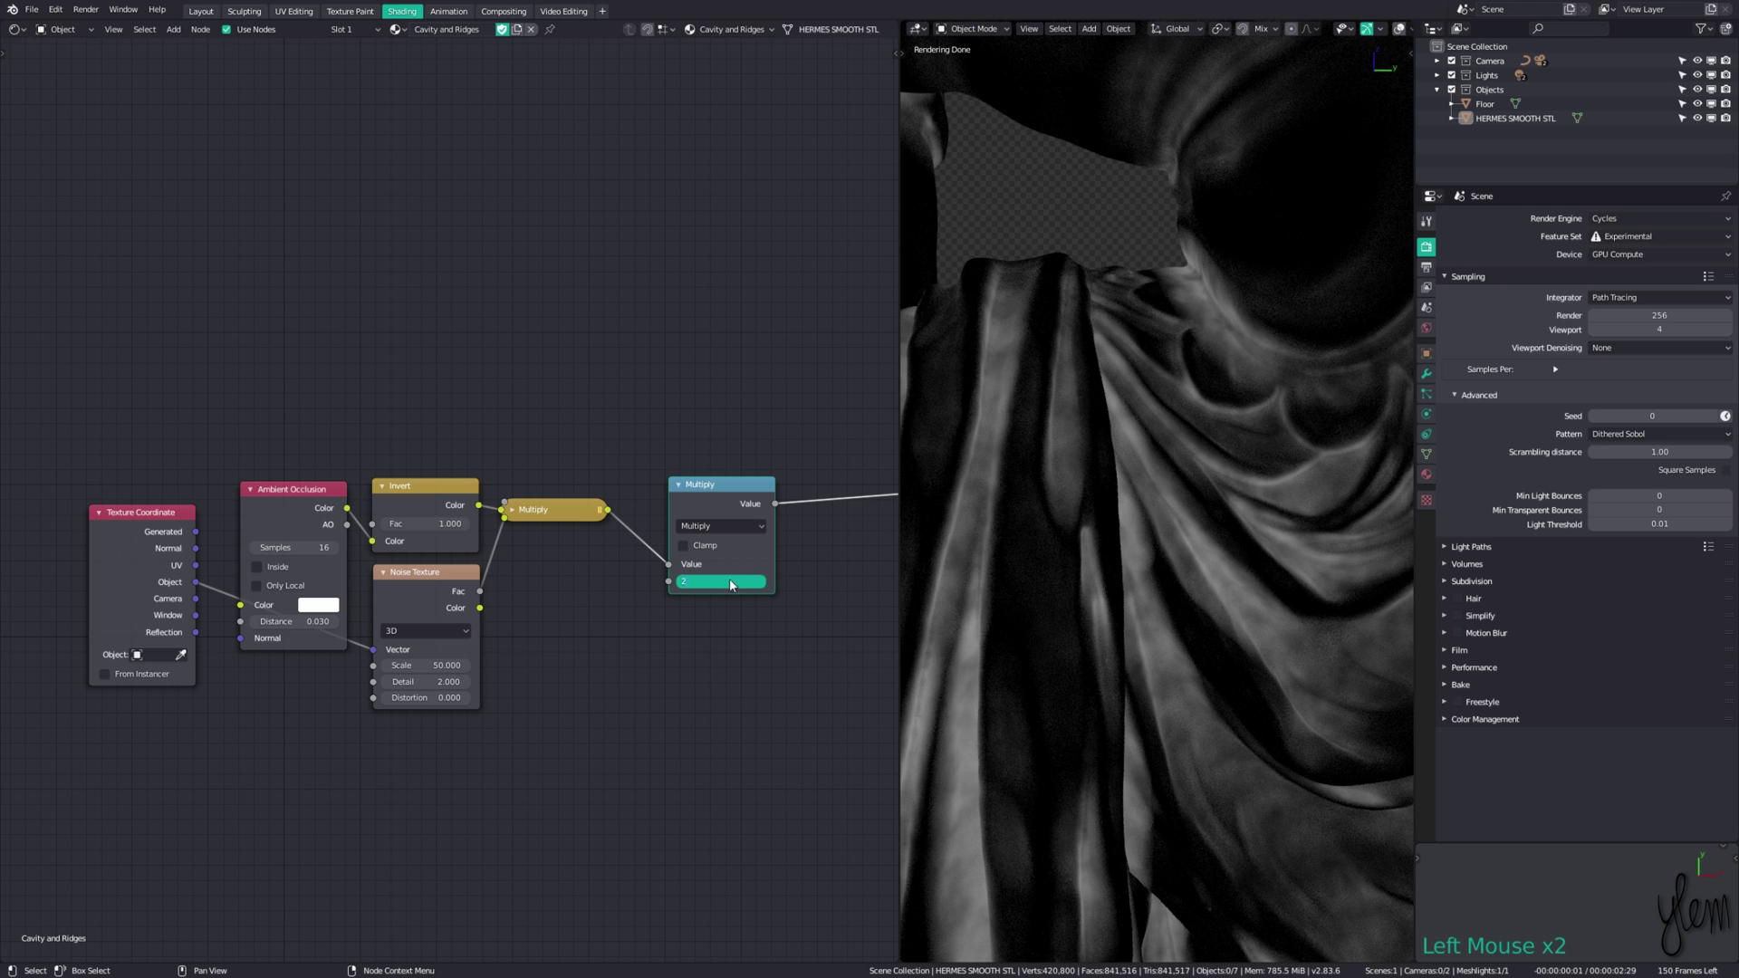
key("Return")
left_click_drag(717, 485, 684, 486)
scroll(1127, 464, "down", 7)
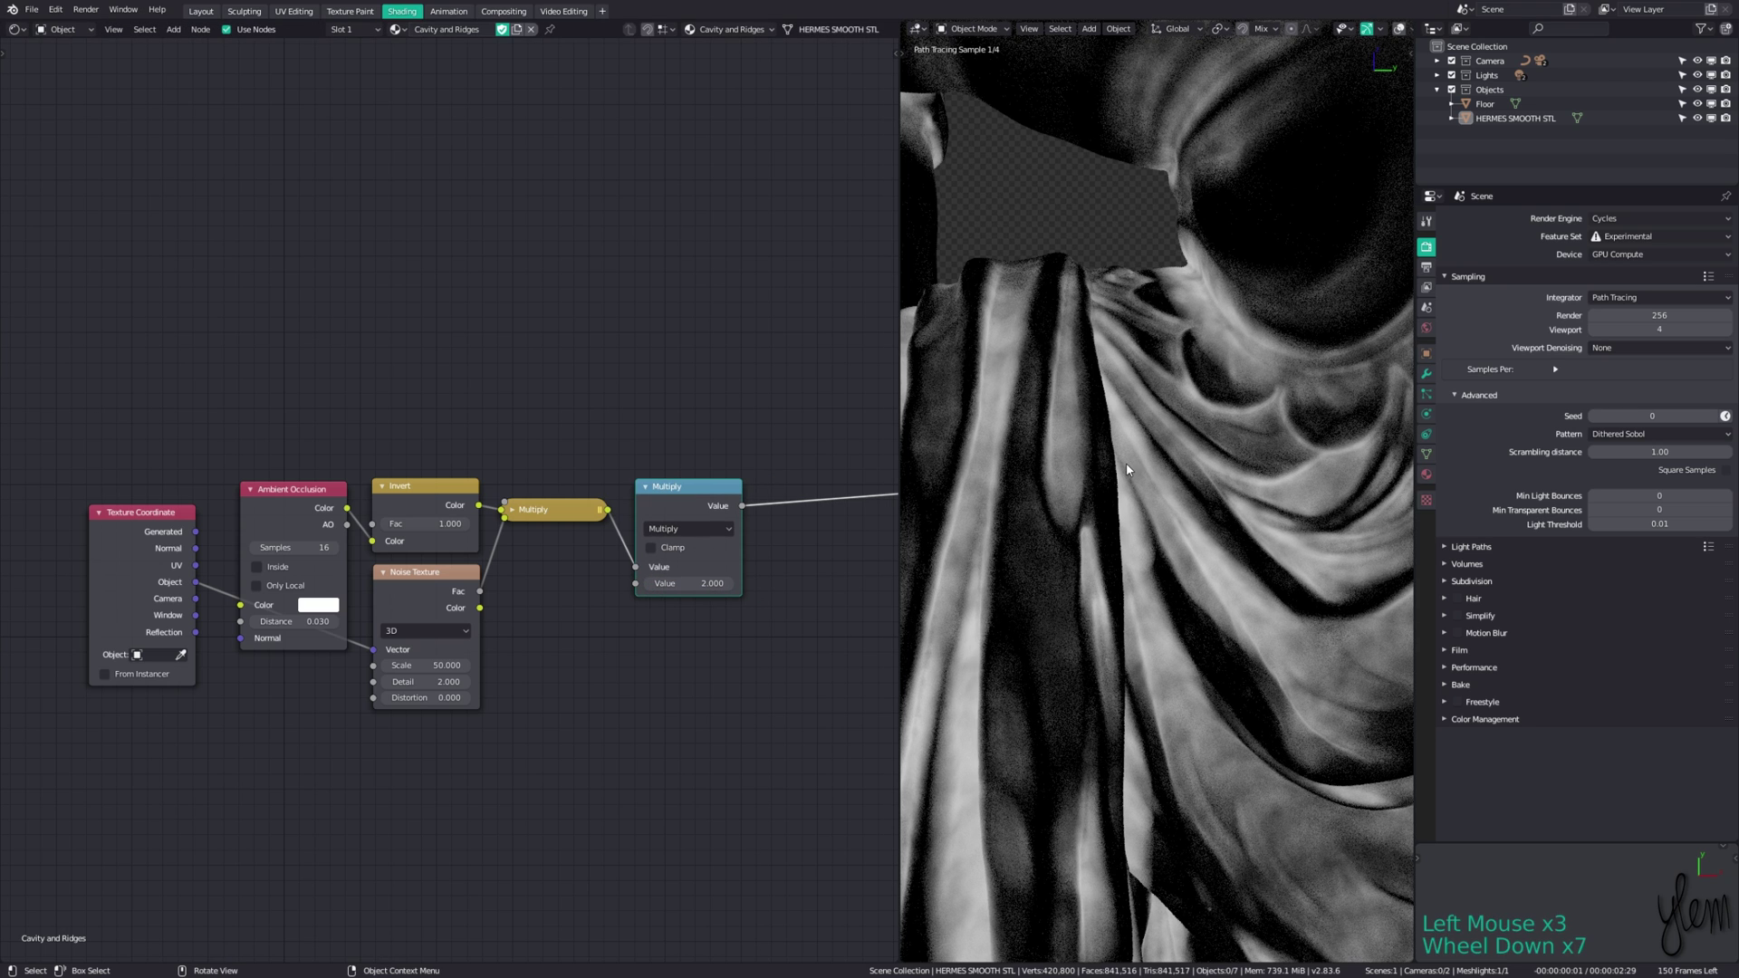
scroll(1127, 469, "down", 3)
middle_click_drag(1127, 468, 1184, 473)
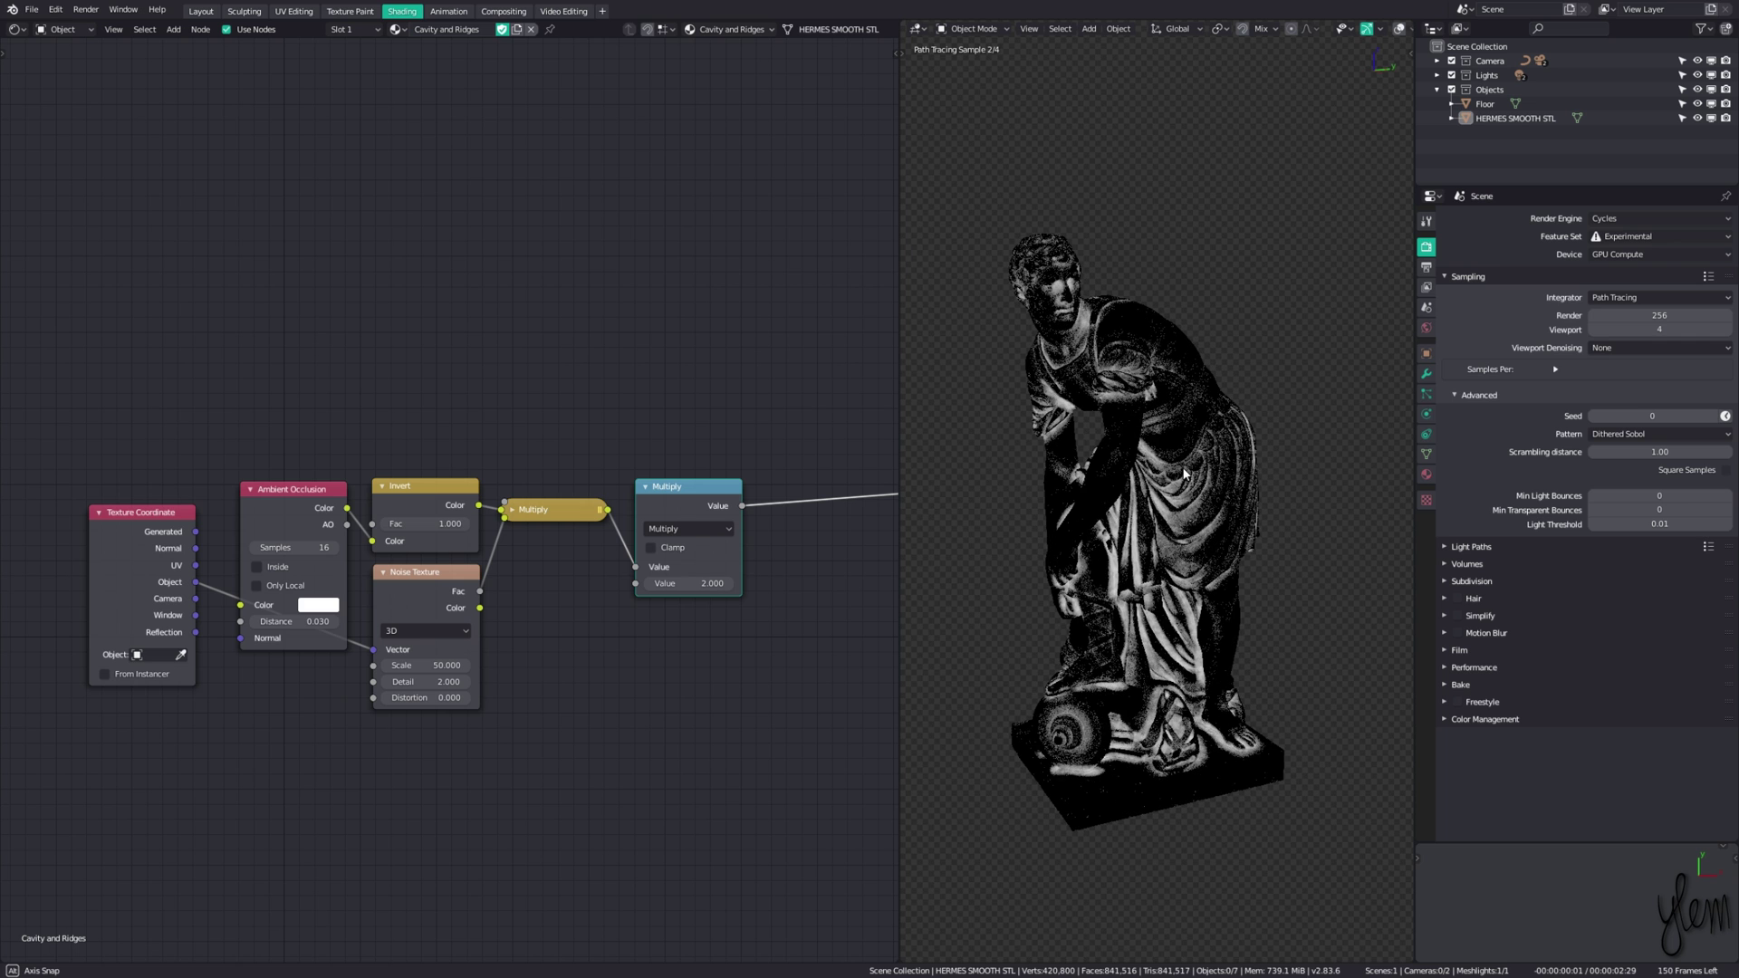
middle_click_drag(1184, 473, 1190, 473)
left_click_drag(68, 377, 700, 793)
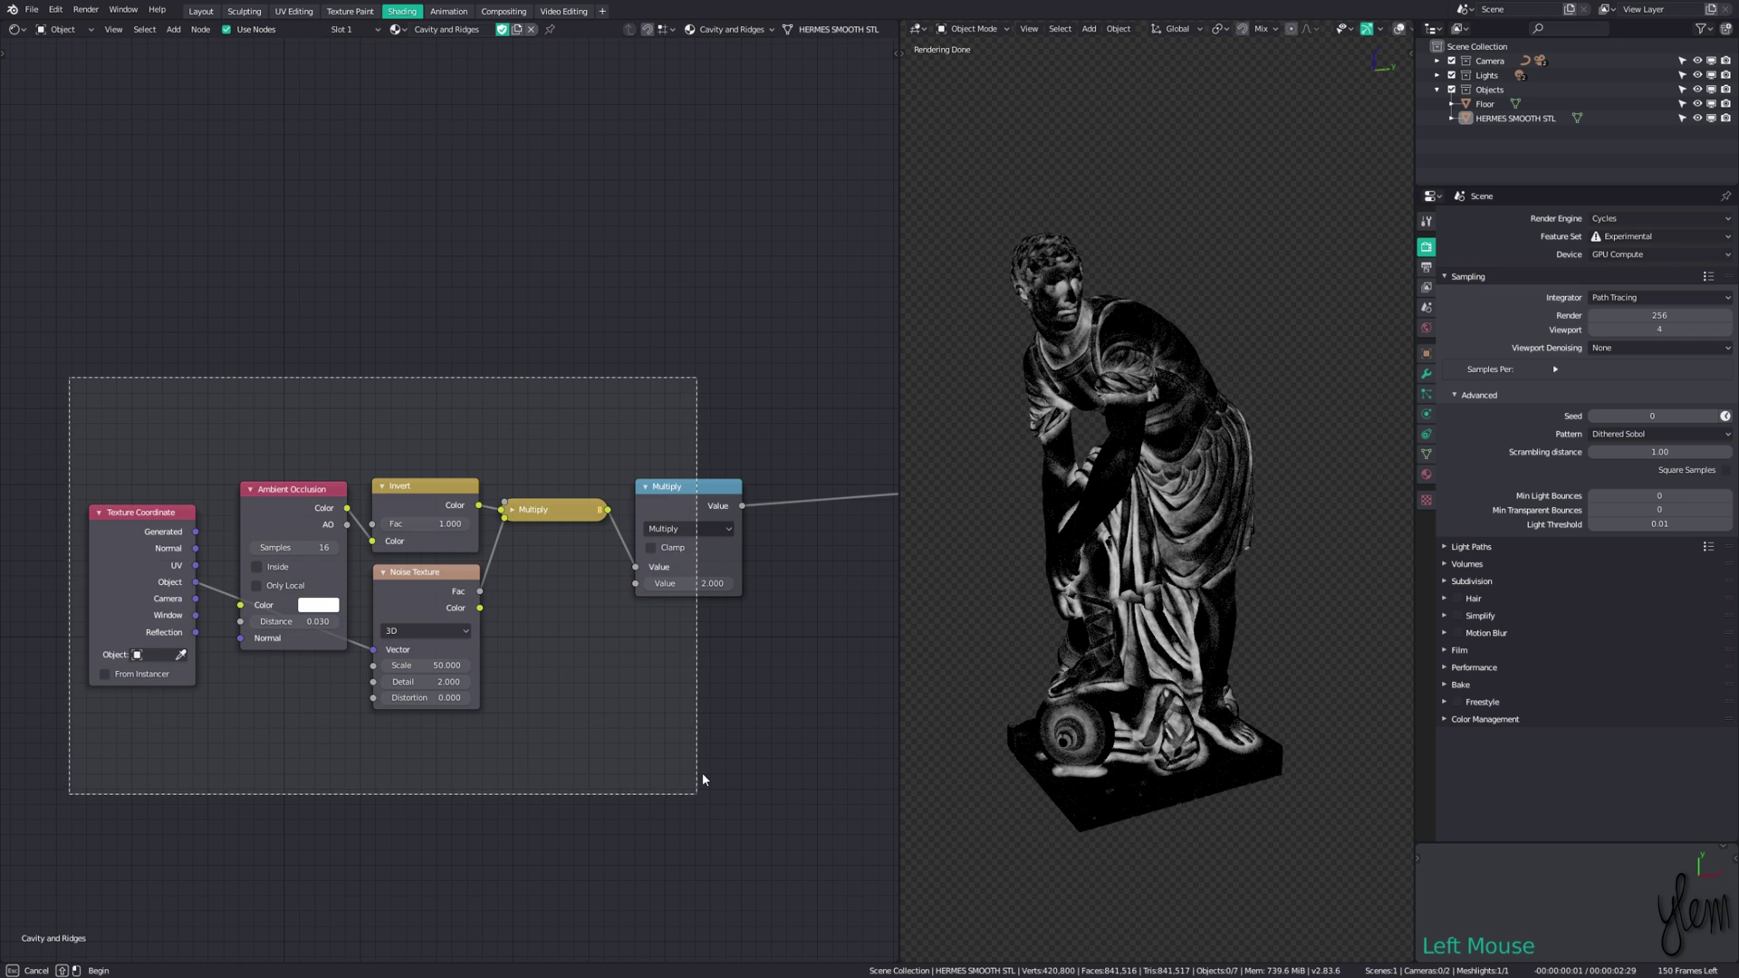
Step: Duplicate the mask nodes below and give the copied occlusion Inside enabled and Distance 0.015
key("shift+d")
left_click(660, 923)
left_click(687, 781, "ctrl+shift")
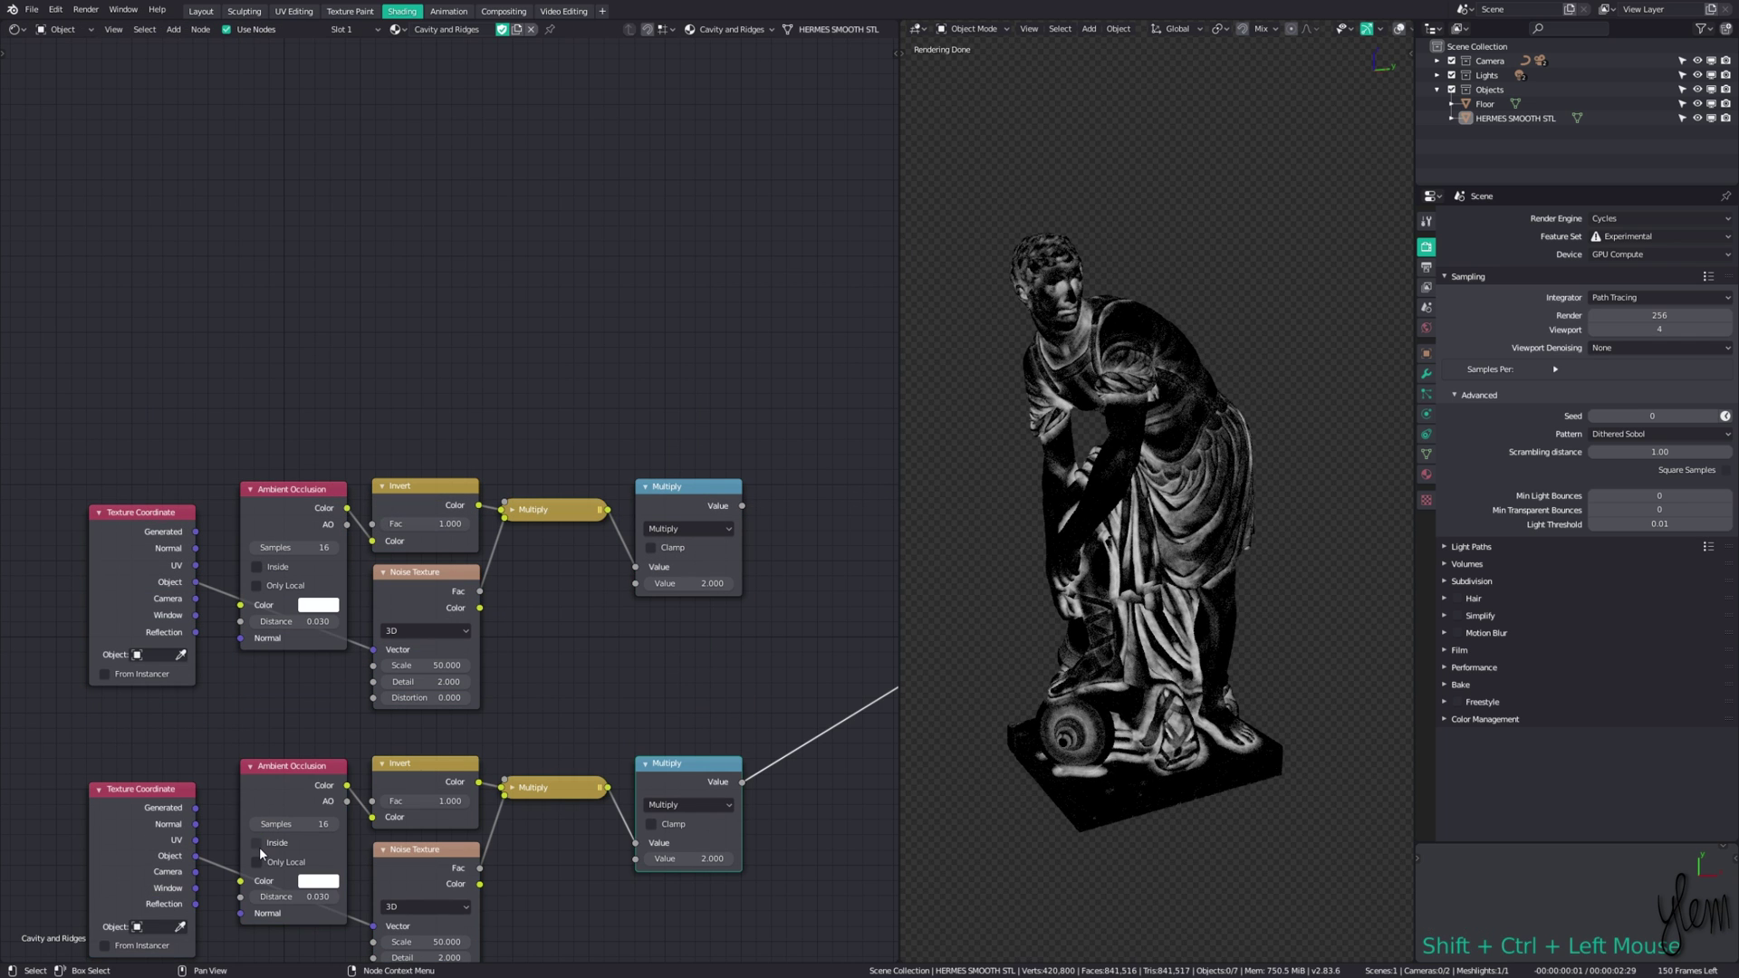
left_click(259, 846)
middle_click_drag(317, 897, 412, 787)
left_click_drag(412, 787, 415, 787)
middle_click_drag(1155, 542, 1279, 547)
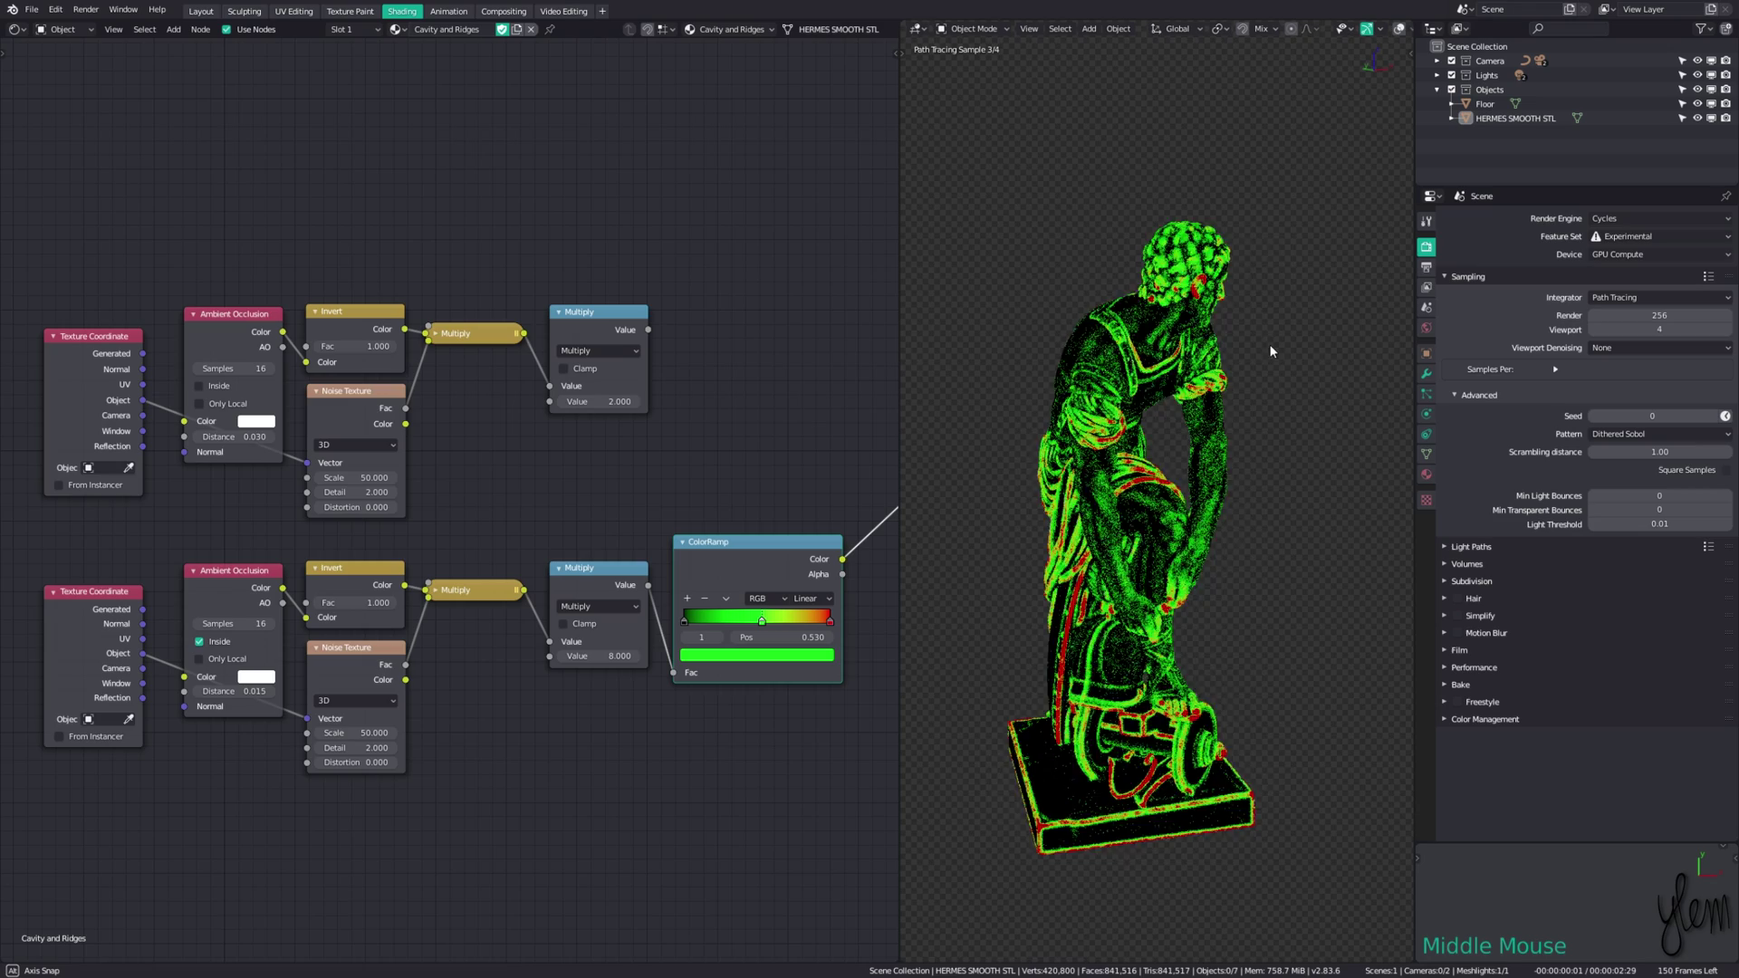
middle_click_drag(1340, 362, 1219, 353)
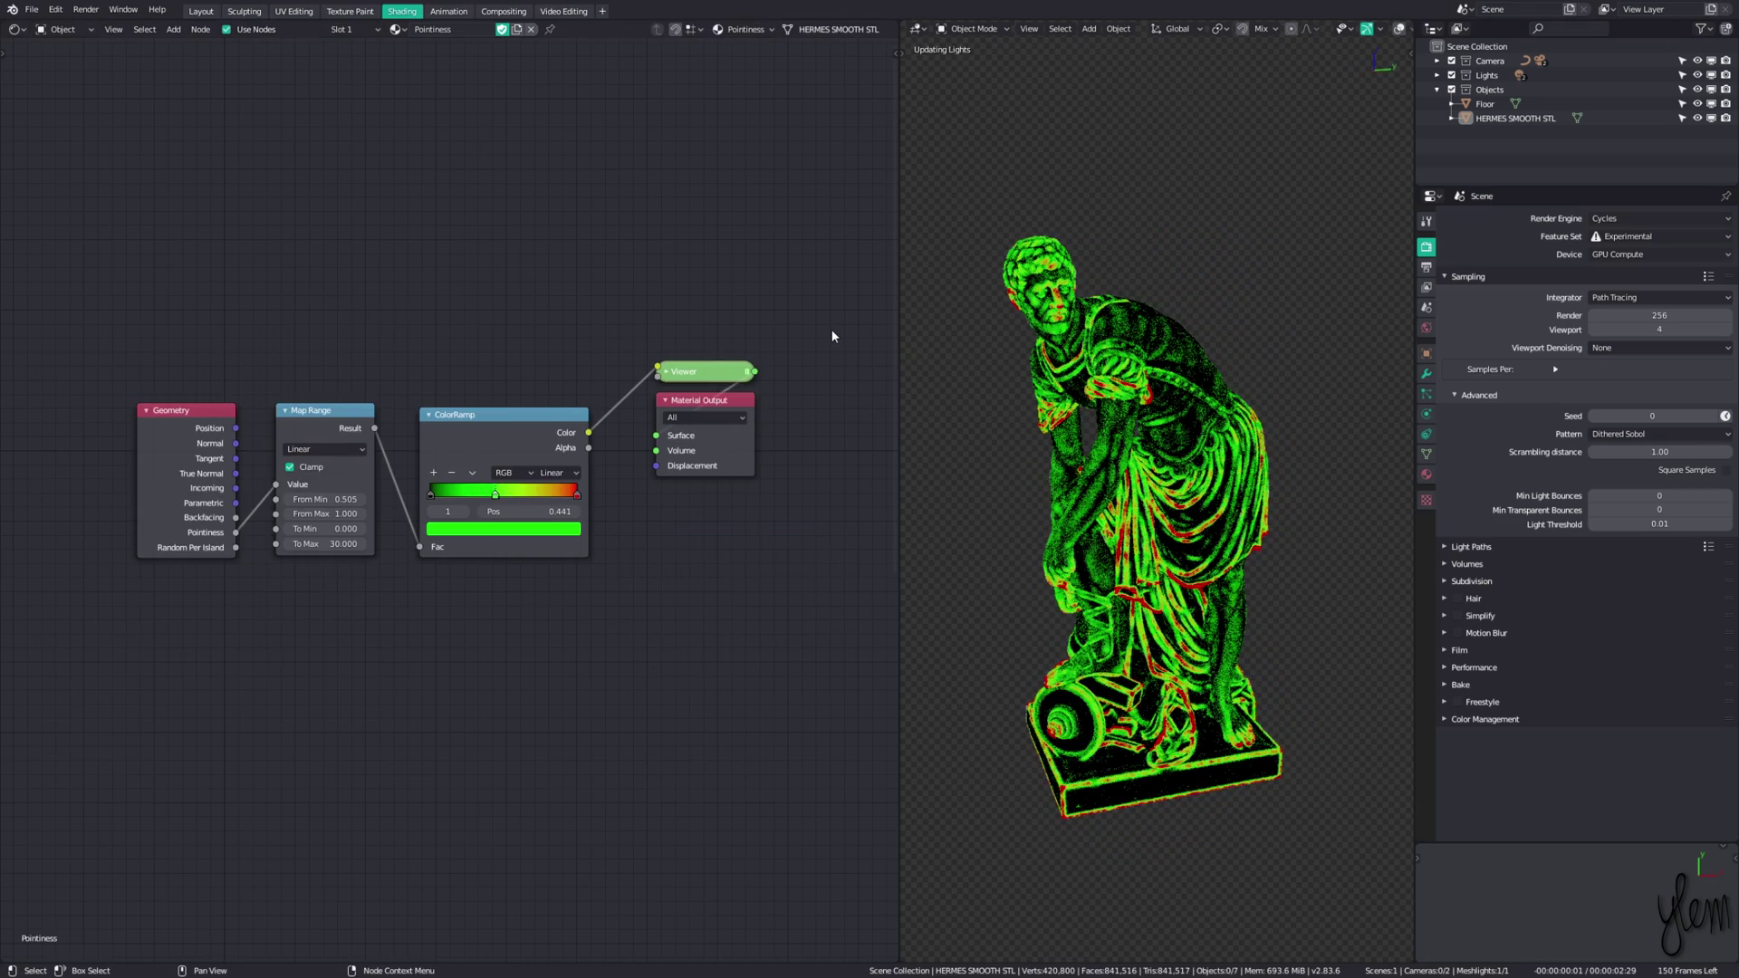
middle_click_drag(1178, 399, 1221, 397)
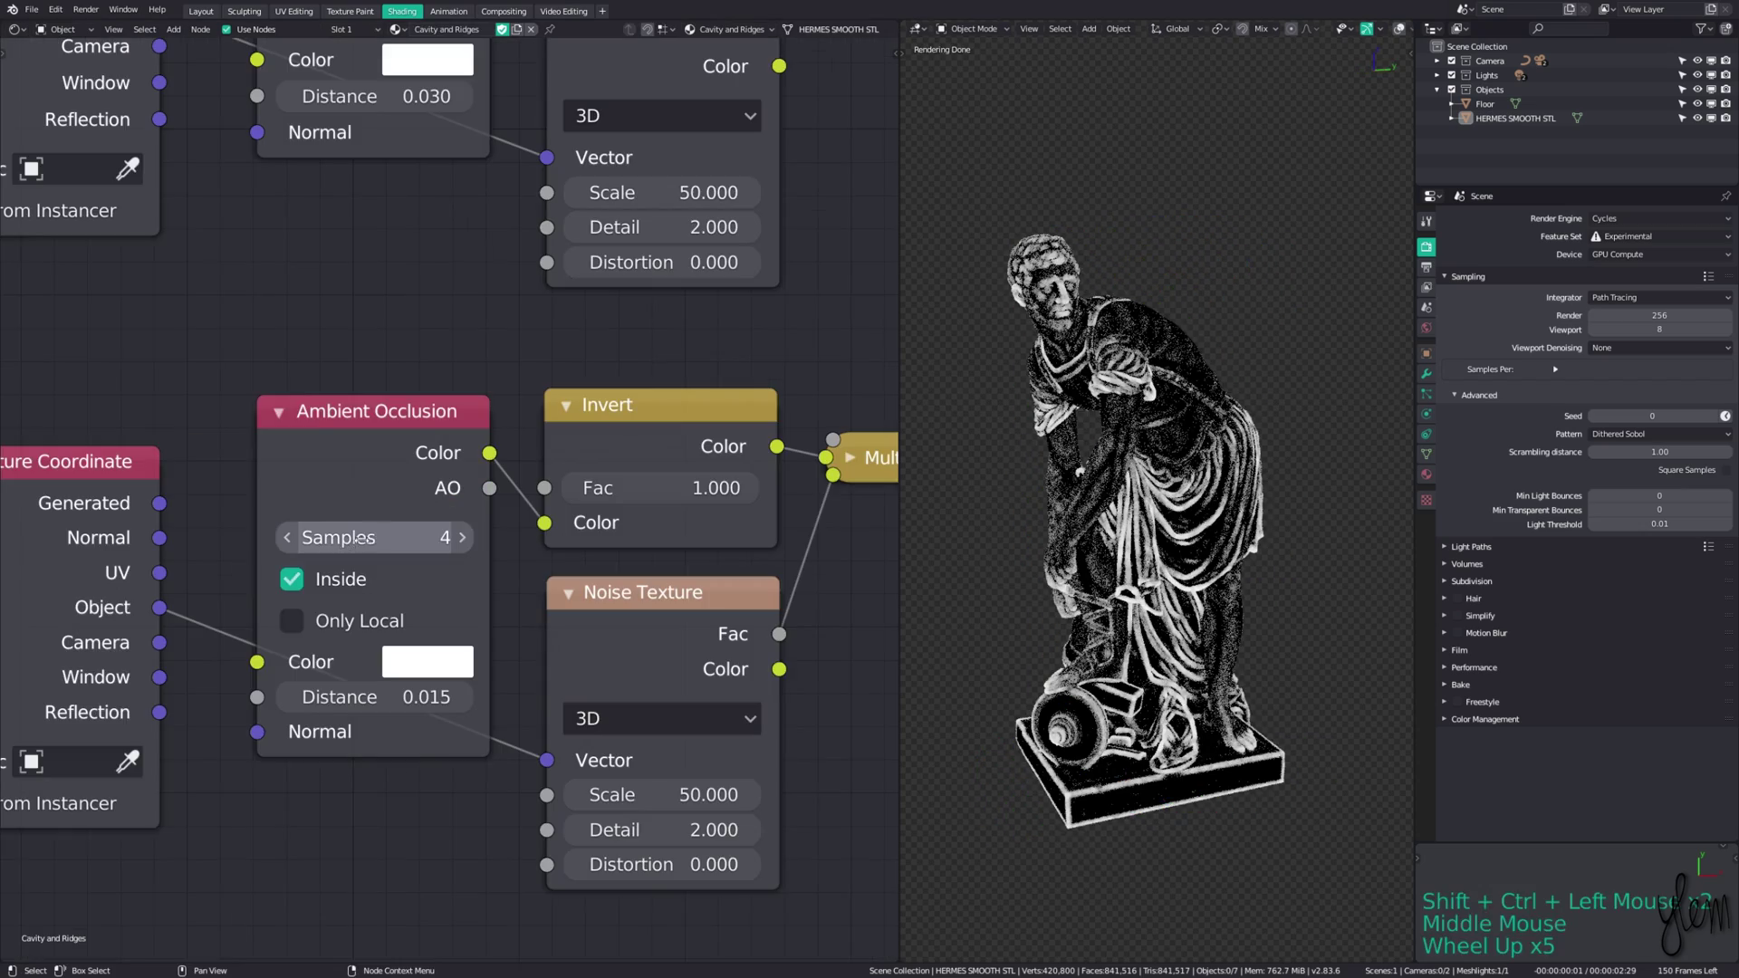
Step: Set the copied occlusion node's Samples to 1
double_click(387, 538)
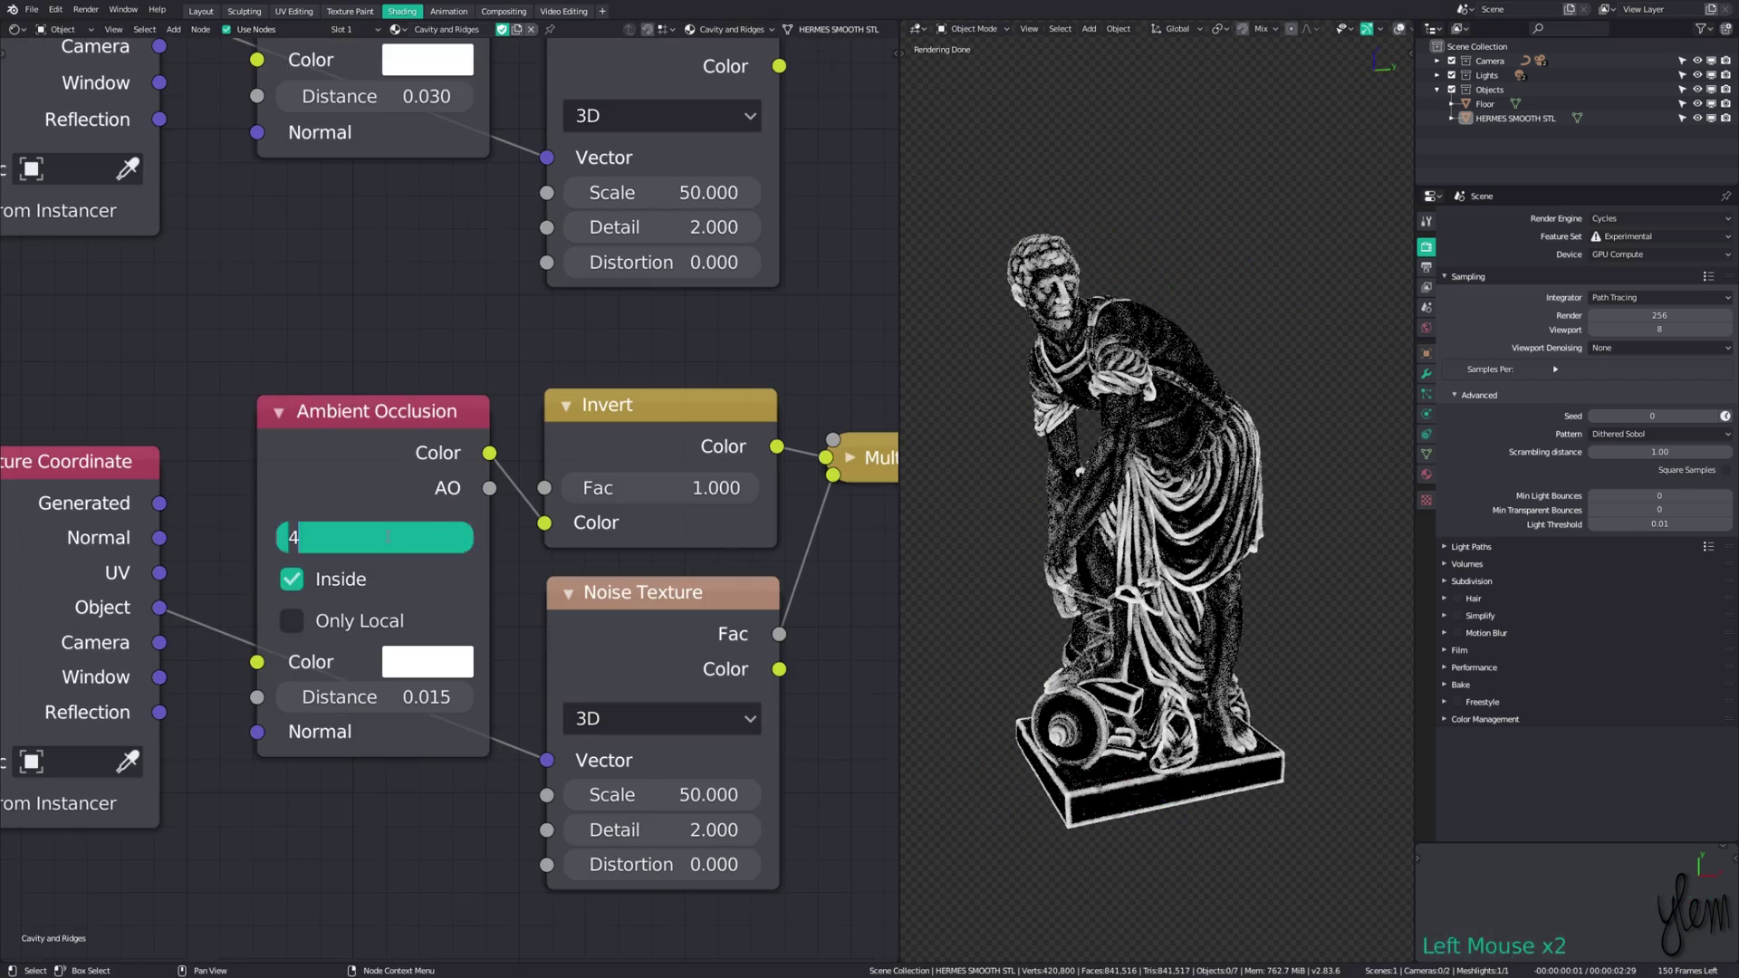
type("1")
key("Return")
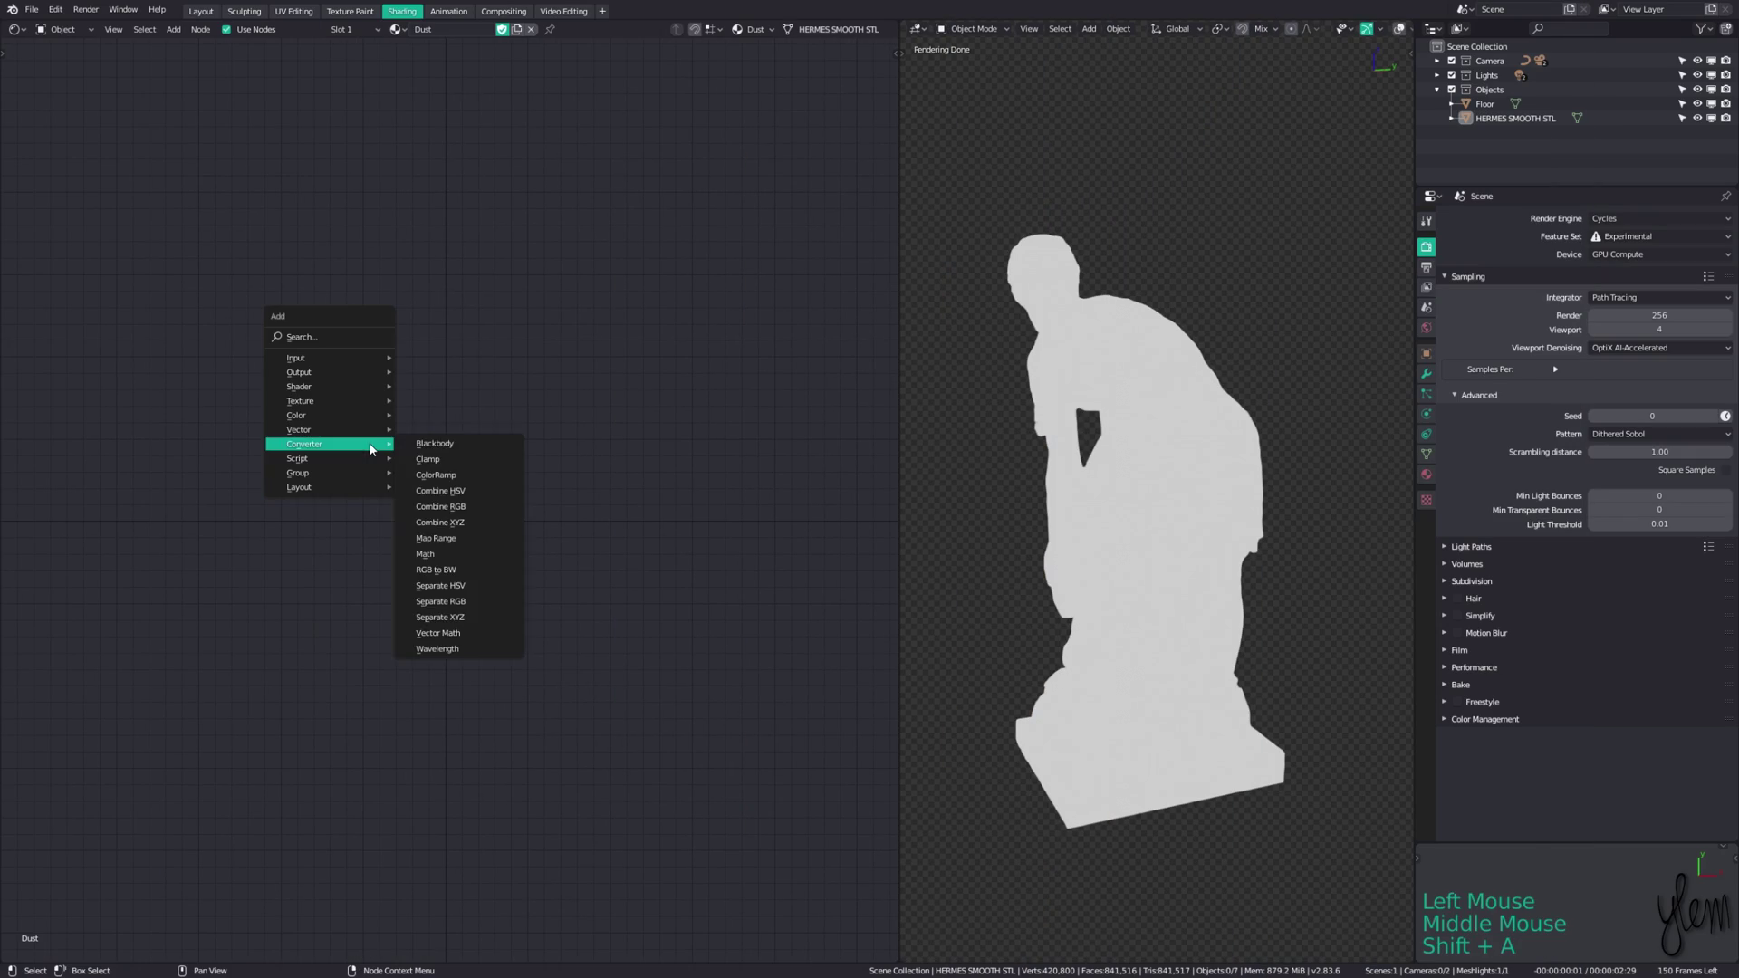
Step: Add Texture Coordinate and Separate XYZ nodes and preview the Z output on the statue
mouse_move(299, 357)
left_click(434, 569)
left_click(462, 481)
key("shift+a")
mouse_move(424, 564)
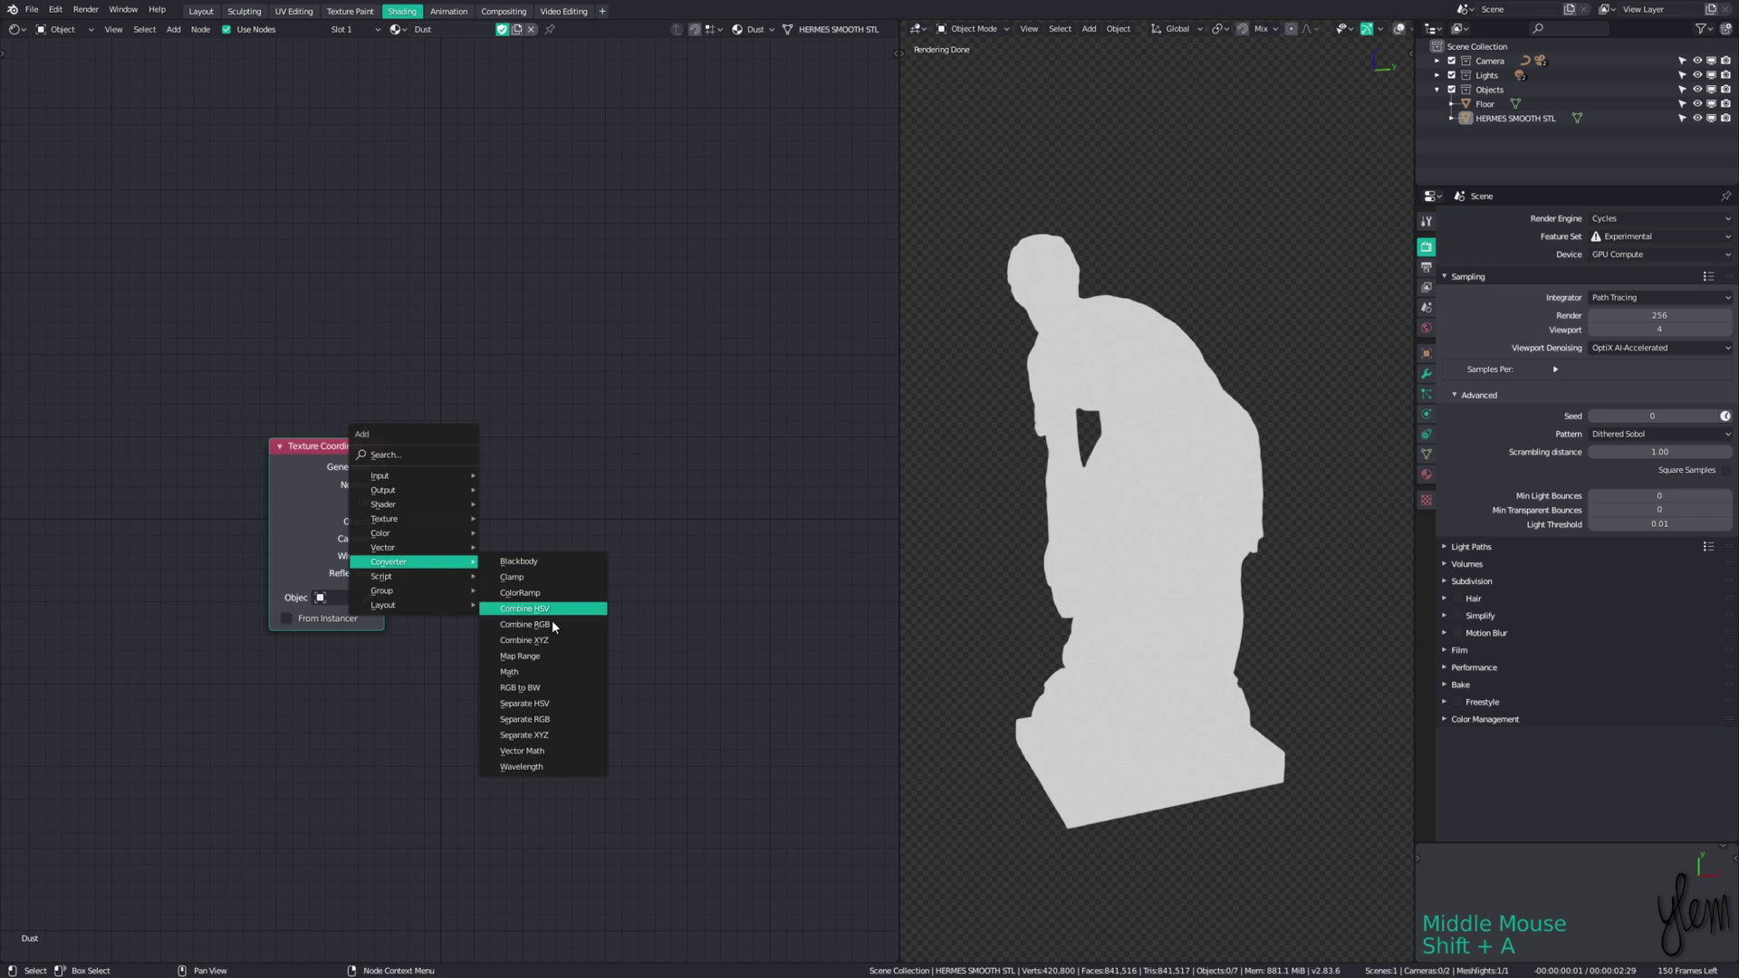
left_click(525, 735)
left_click(481, 490)
left_click_drag(384, 485, 455, 564)
left_click(505, 491, "ctrl+shift")
left_click(505, 491, "ctrl+shift")
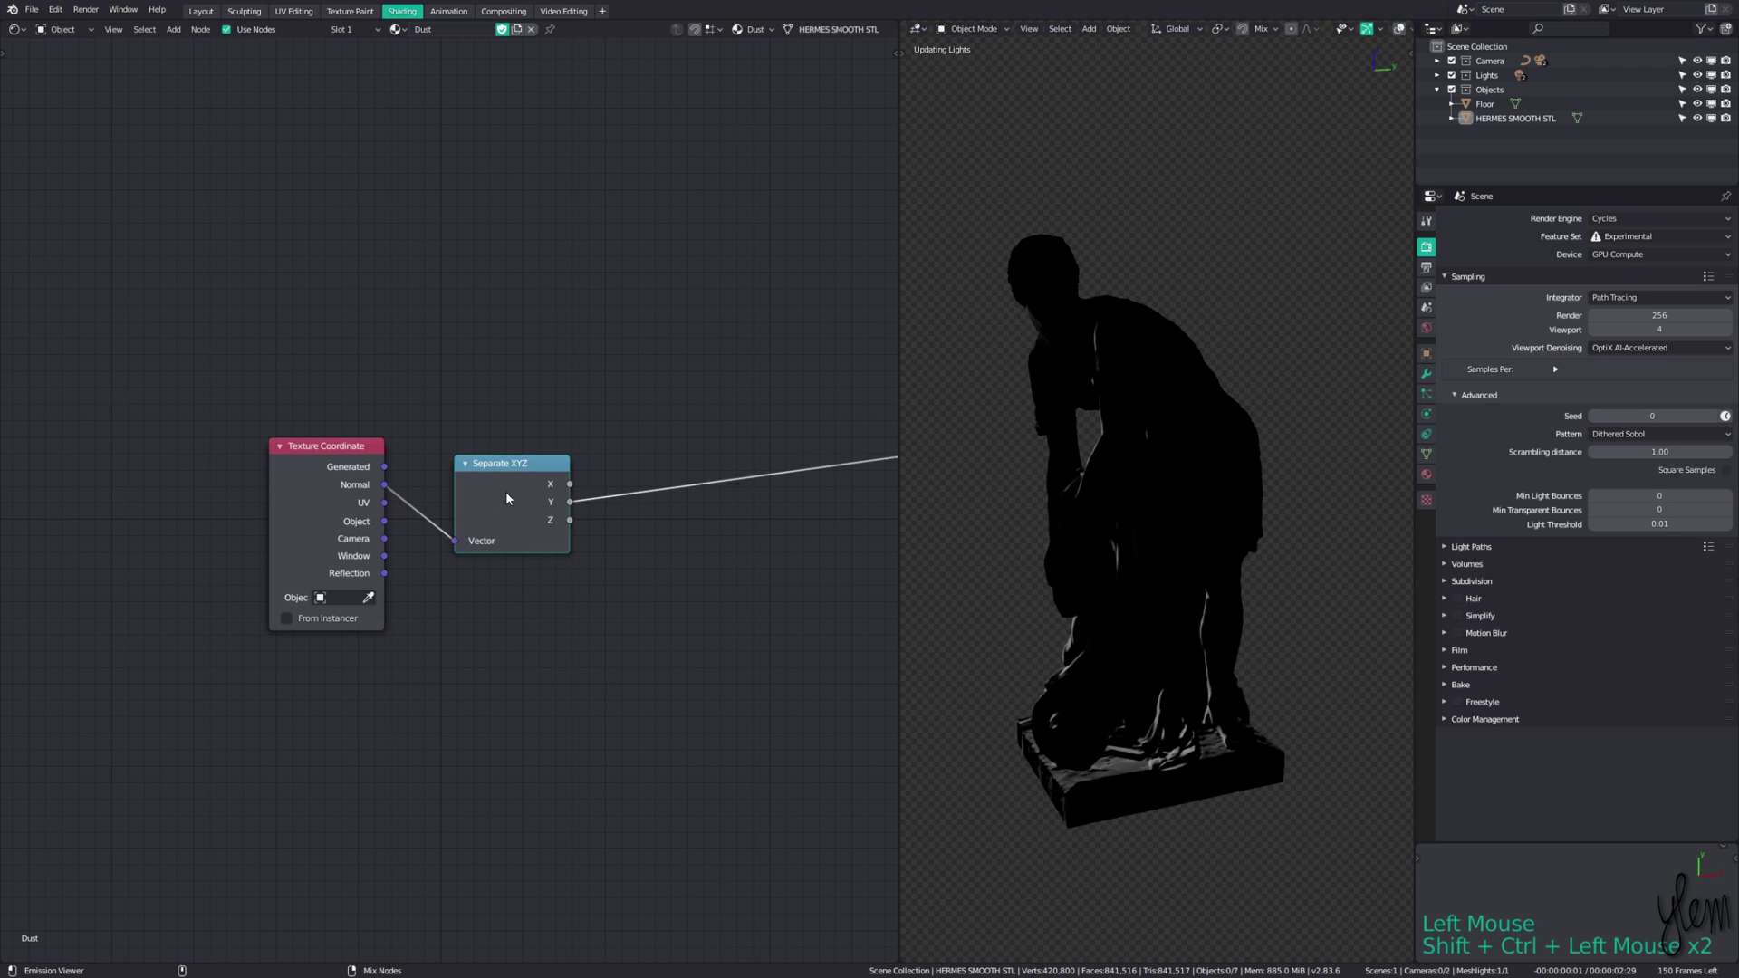
left_click(506, 491, "ctrl+shift")
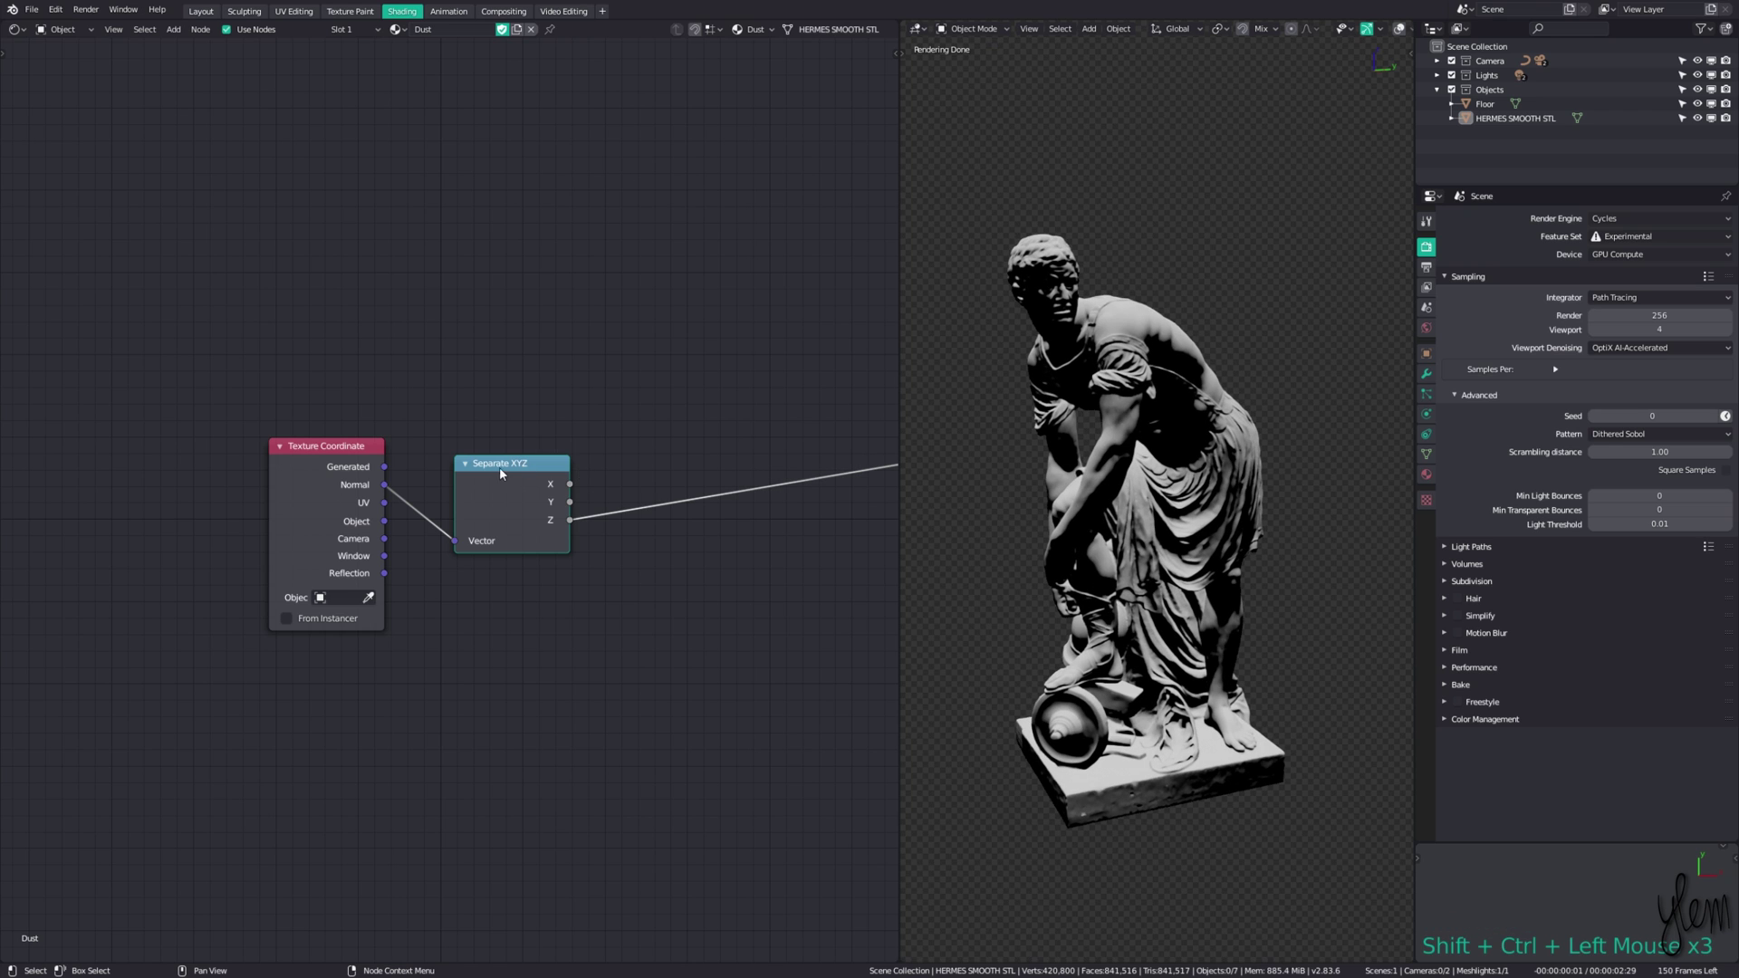
left_click_drag(500, 472, 454, 454)
middle_click_drag(586, 445, 562, 453)
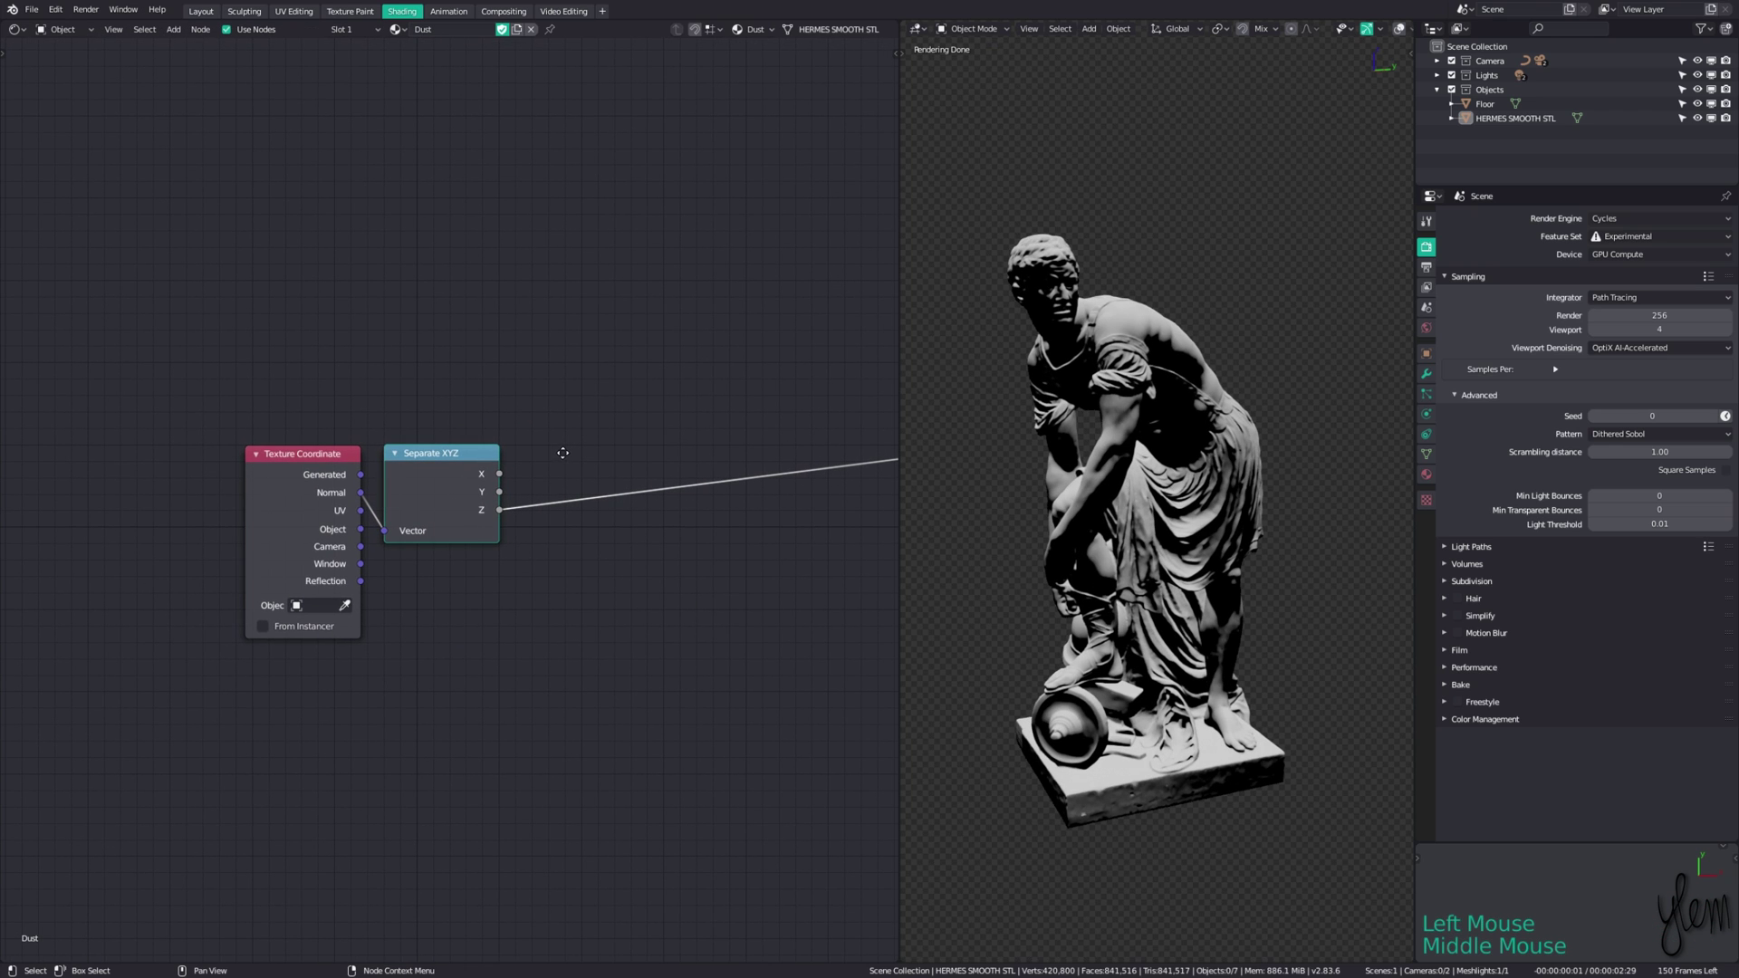
Step: Insert a Clamp node on the Z link with its unused inputs hidden
key("shift+a")
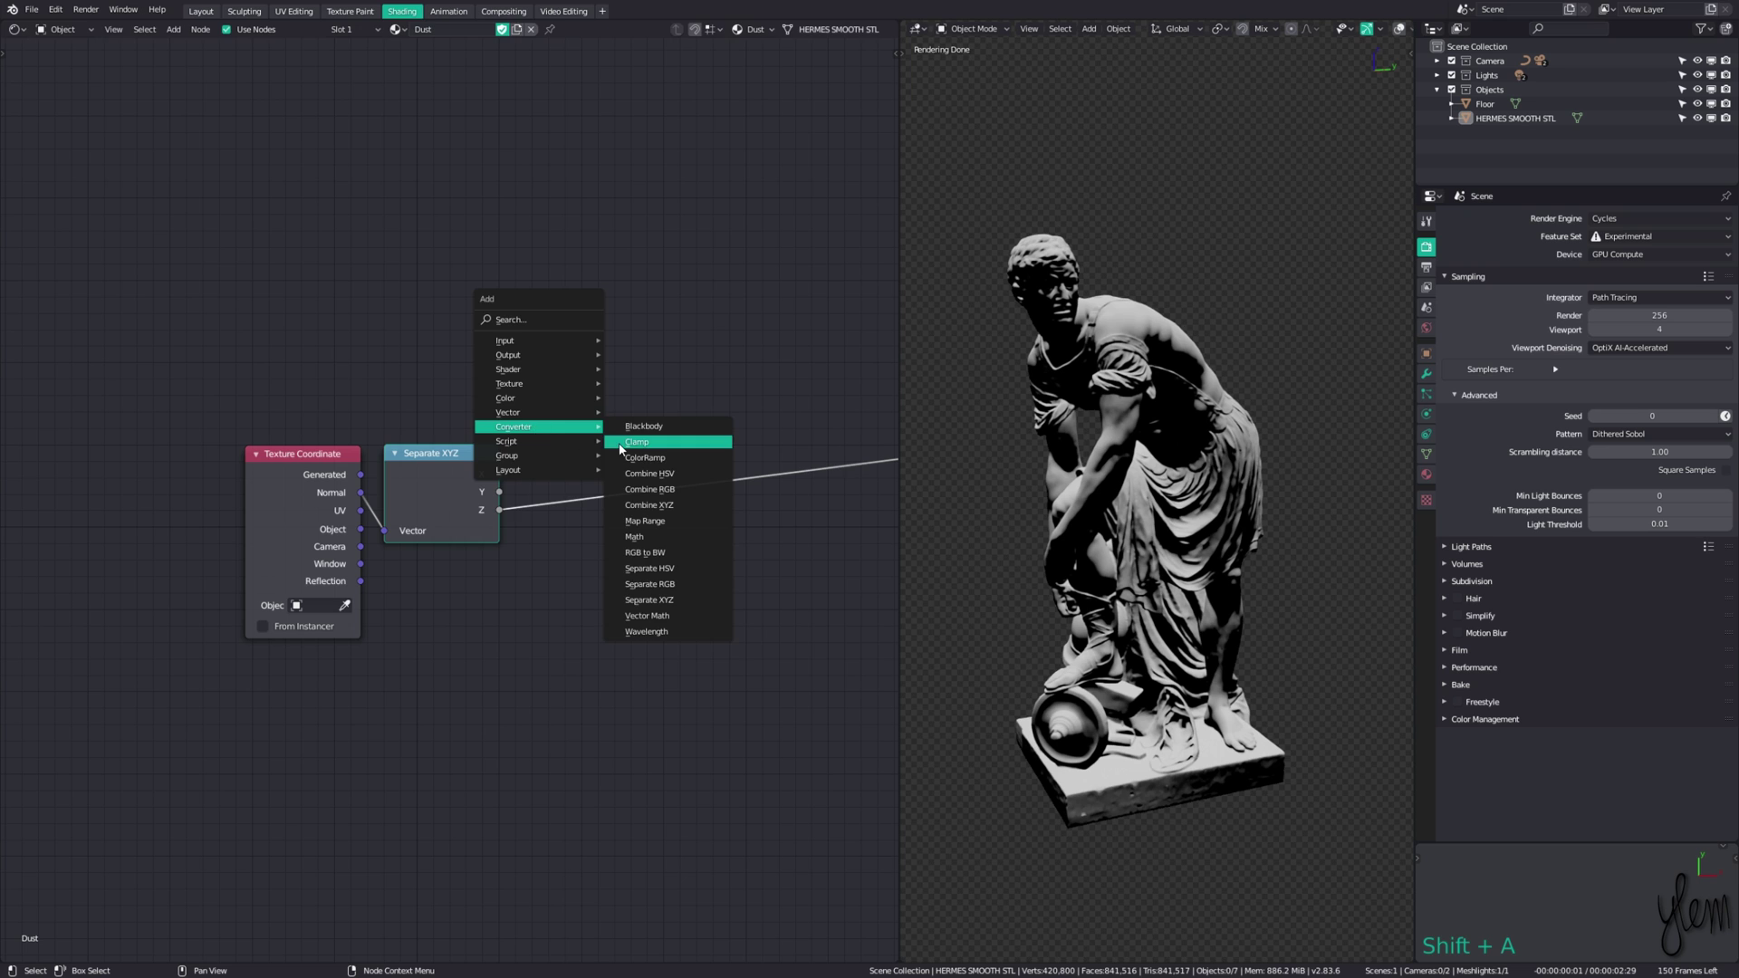
left_click(640, 445)
left_click(527, 442)
key("ctrl+h")
left_click_drag(593, 446, 552, 456)
middle_click_drag(667, 428, 614, 419)
Step: Add a Subtract Mix node after Clamp with Color2 set to white
key("shift+a")
mouse_move(603, 390)
left_click(680, 468)
left_click(684, 473)
left_click(735, 564)
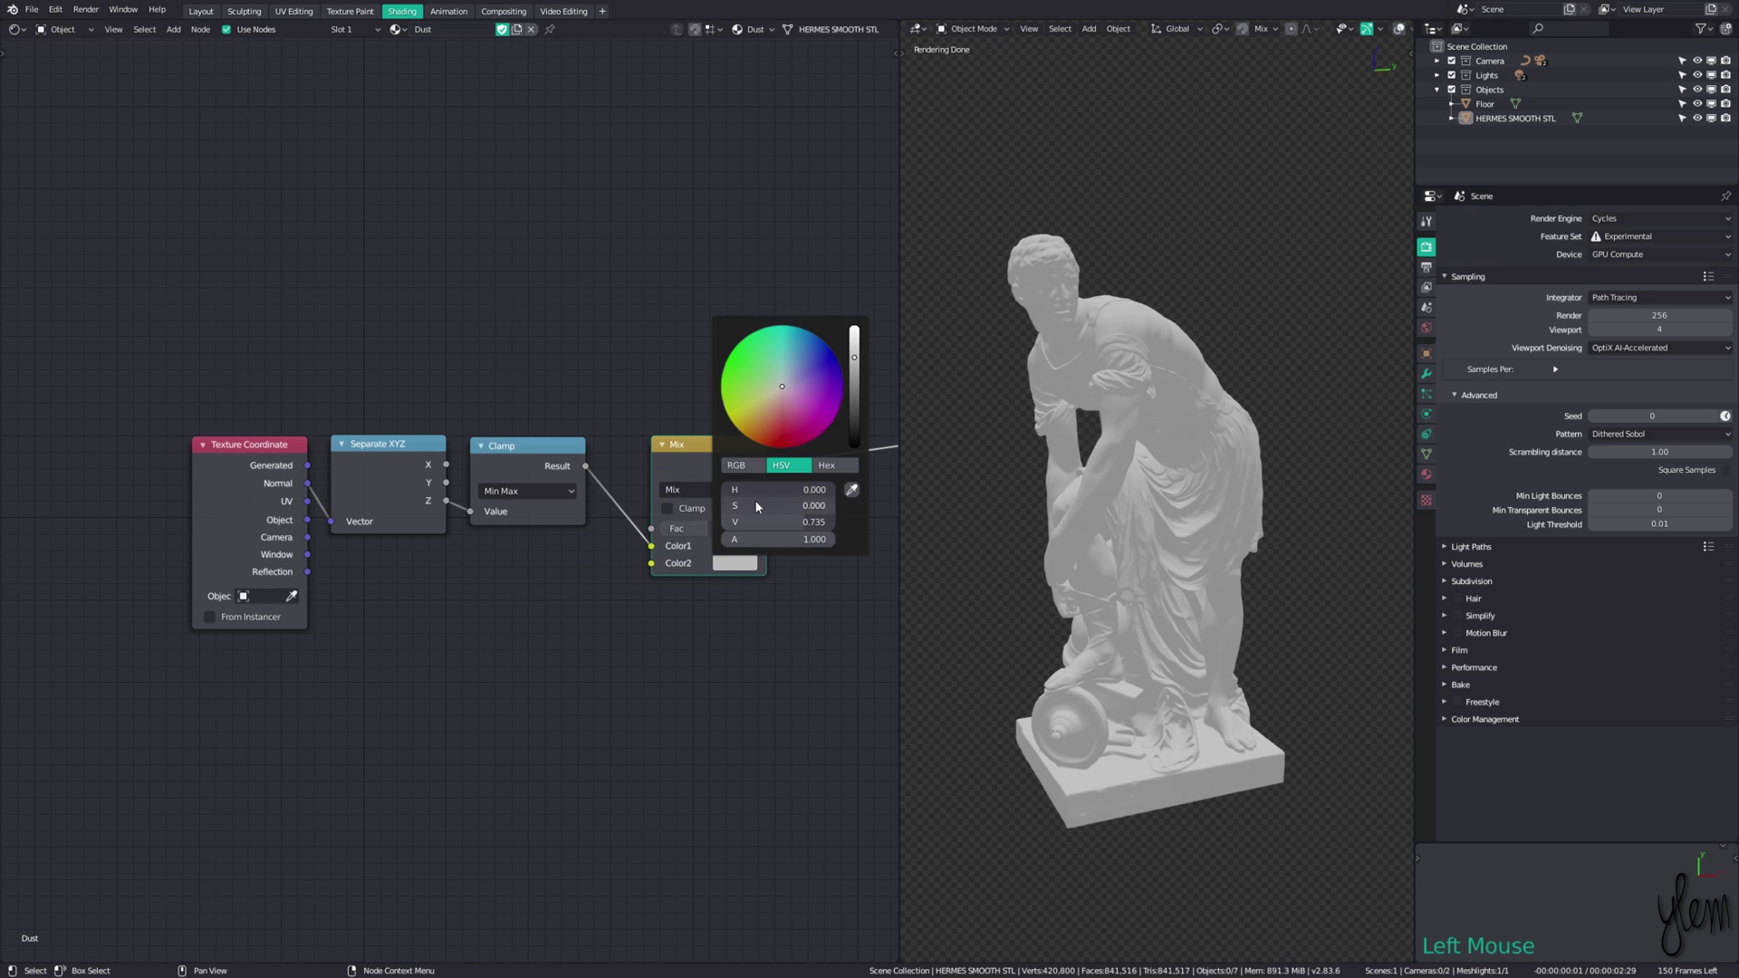
left_click_drag(848, 360, 851, 325)
Step: Feed a scale-30 object-space Noise Texture into the Subtract factor and preview it
key("shift+a")
mouse_move(408, 549)
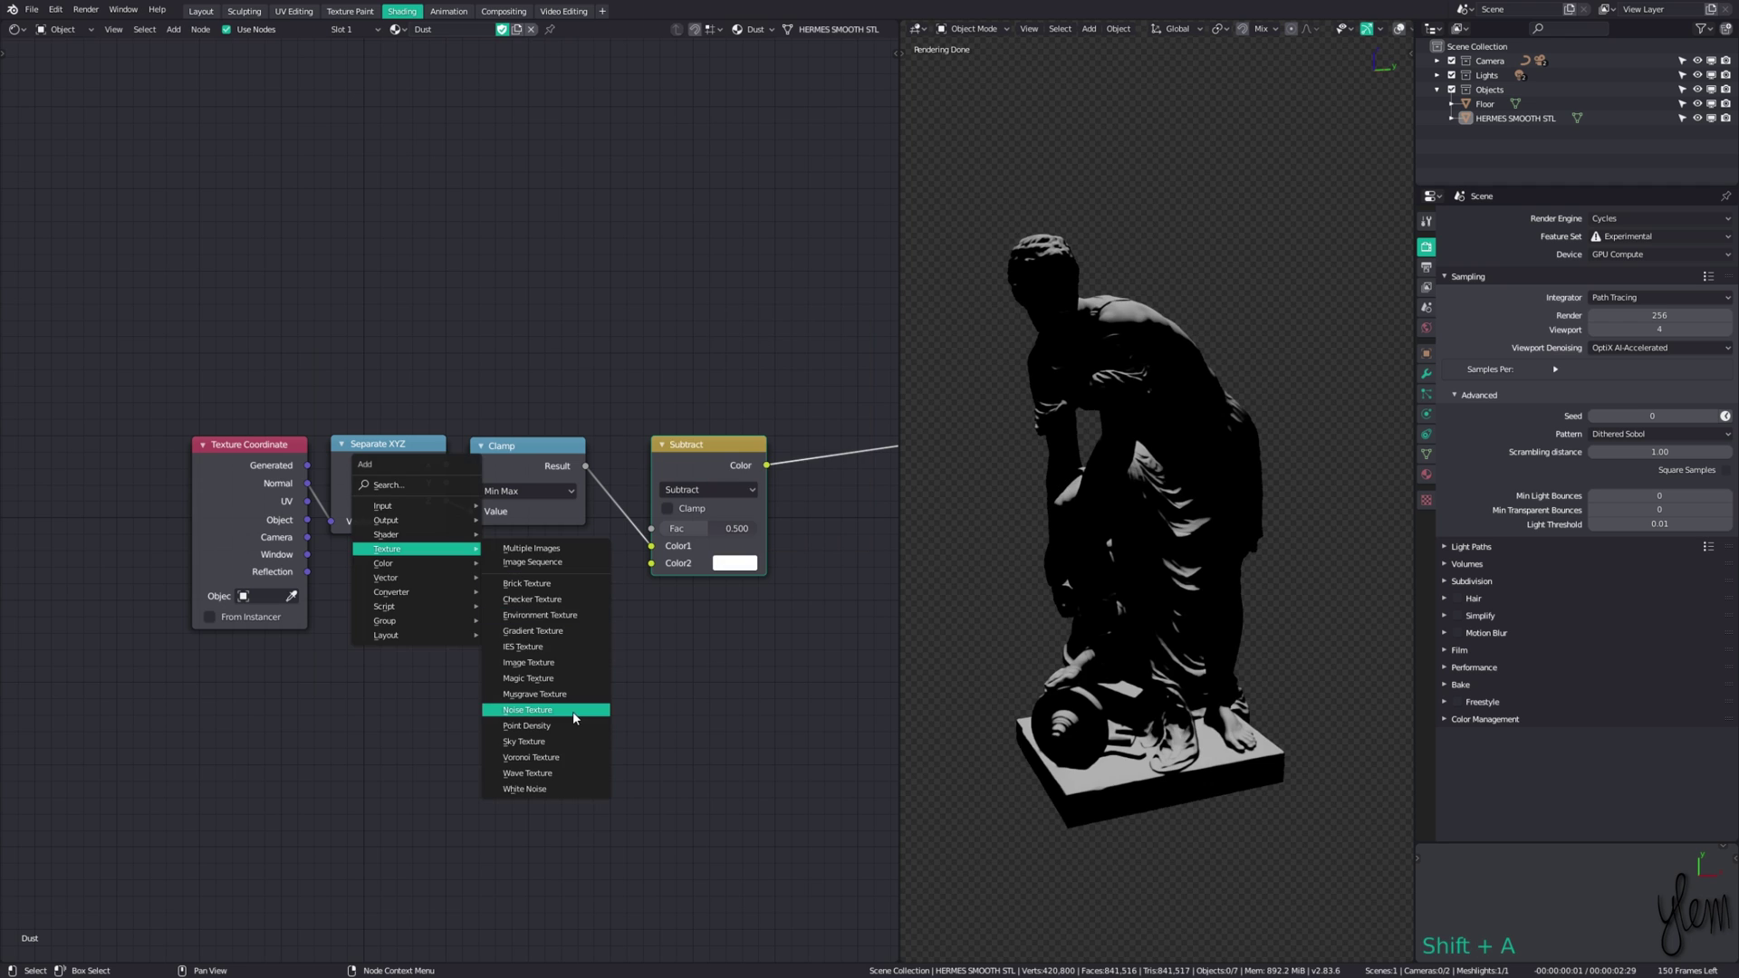
left_click(575, 713)
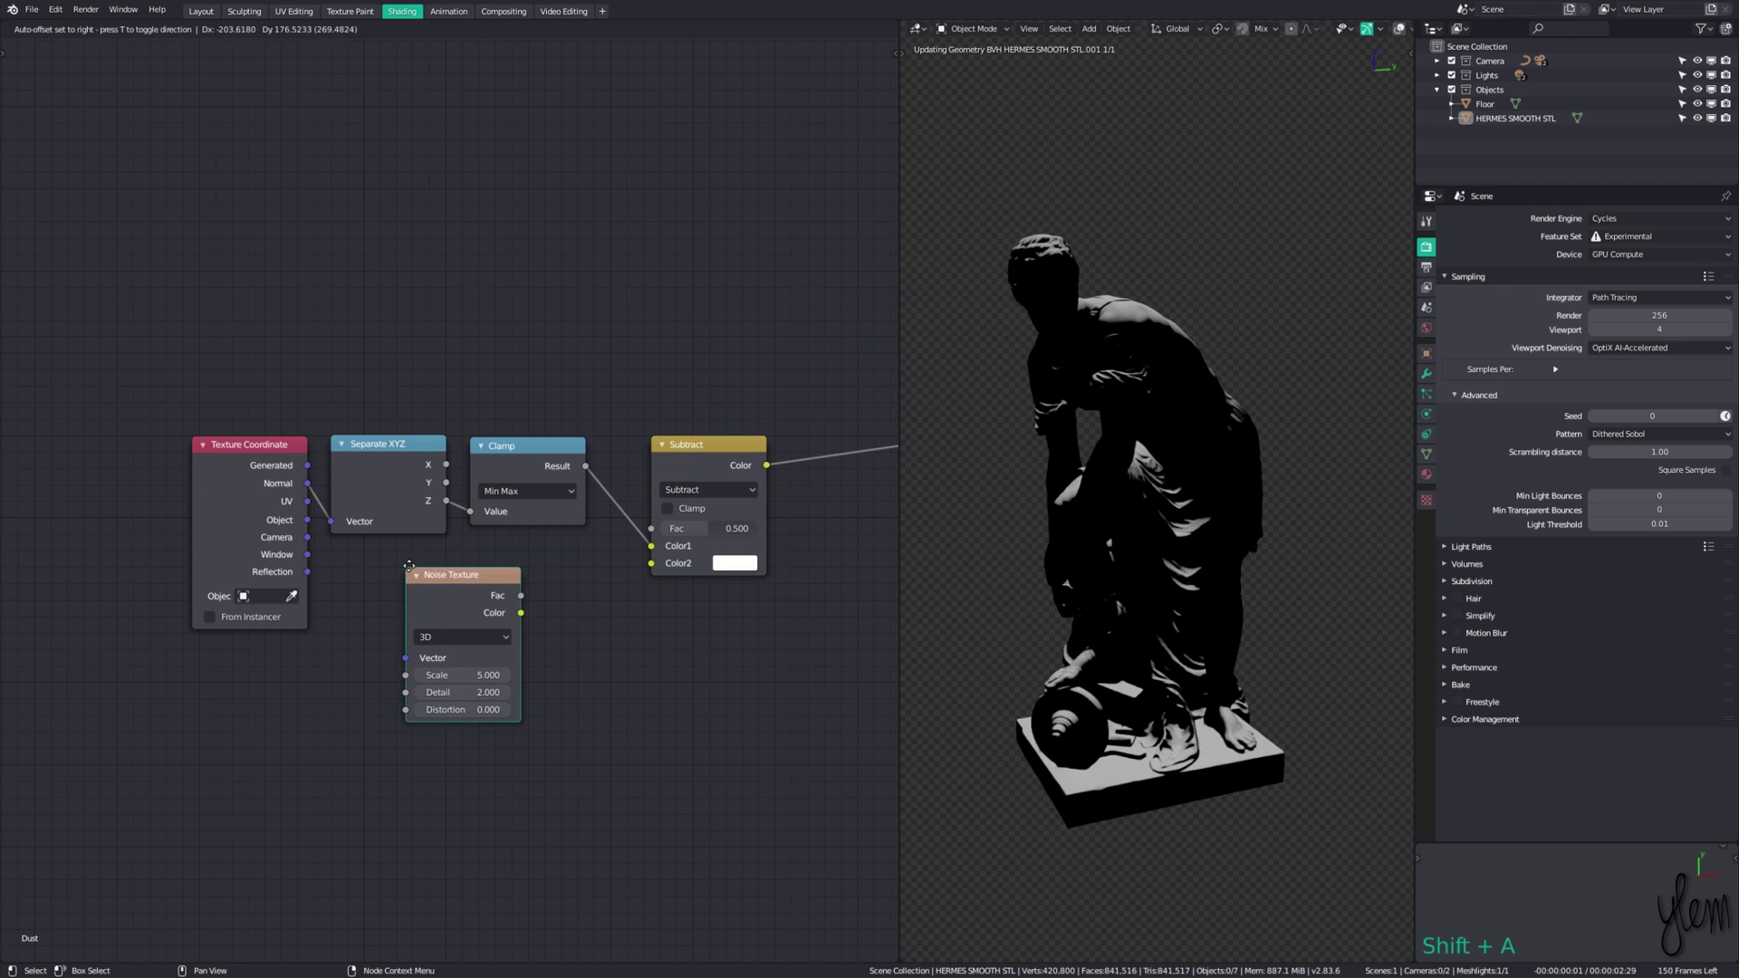
left_click(504, 579)
left_click_drag(308, 520, 472, 634)
left_click_drag(587, 572, 652, 529)
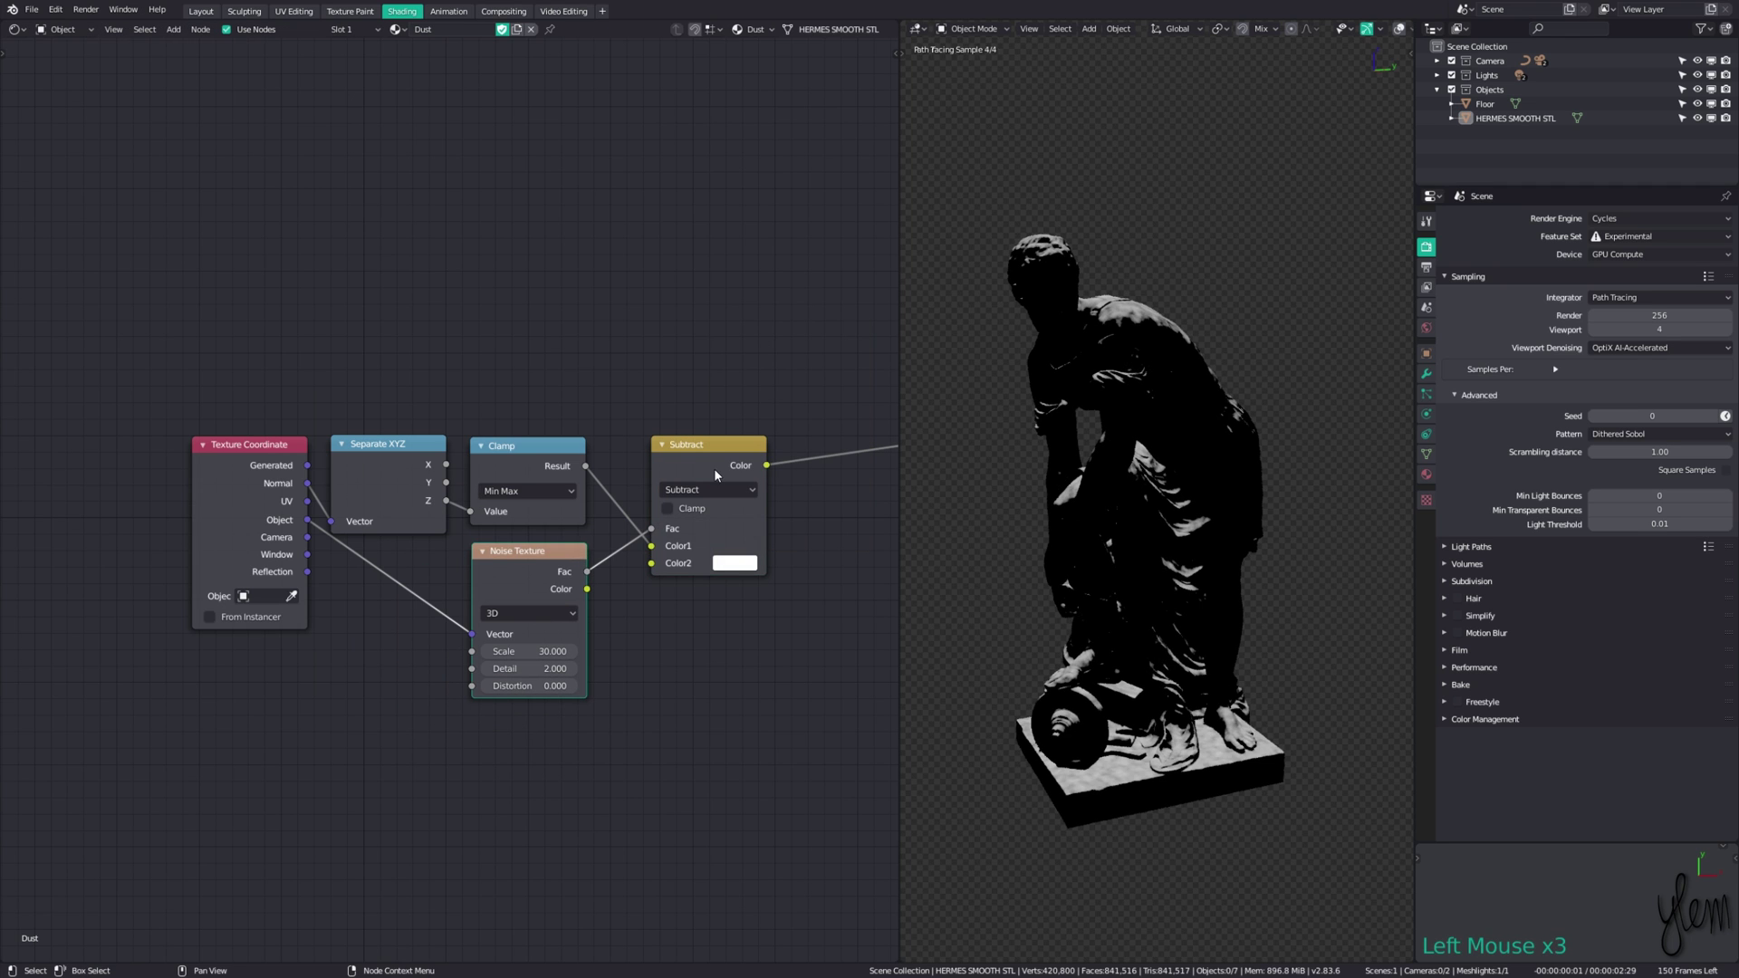
left_click(709, 455, "ctrl+shift")
Step: Insert a Math node multiplying the noise by 1.190 and check the dust on the statue
key("shift+a")
mouse_move(502, 606)
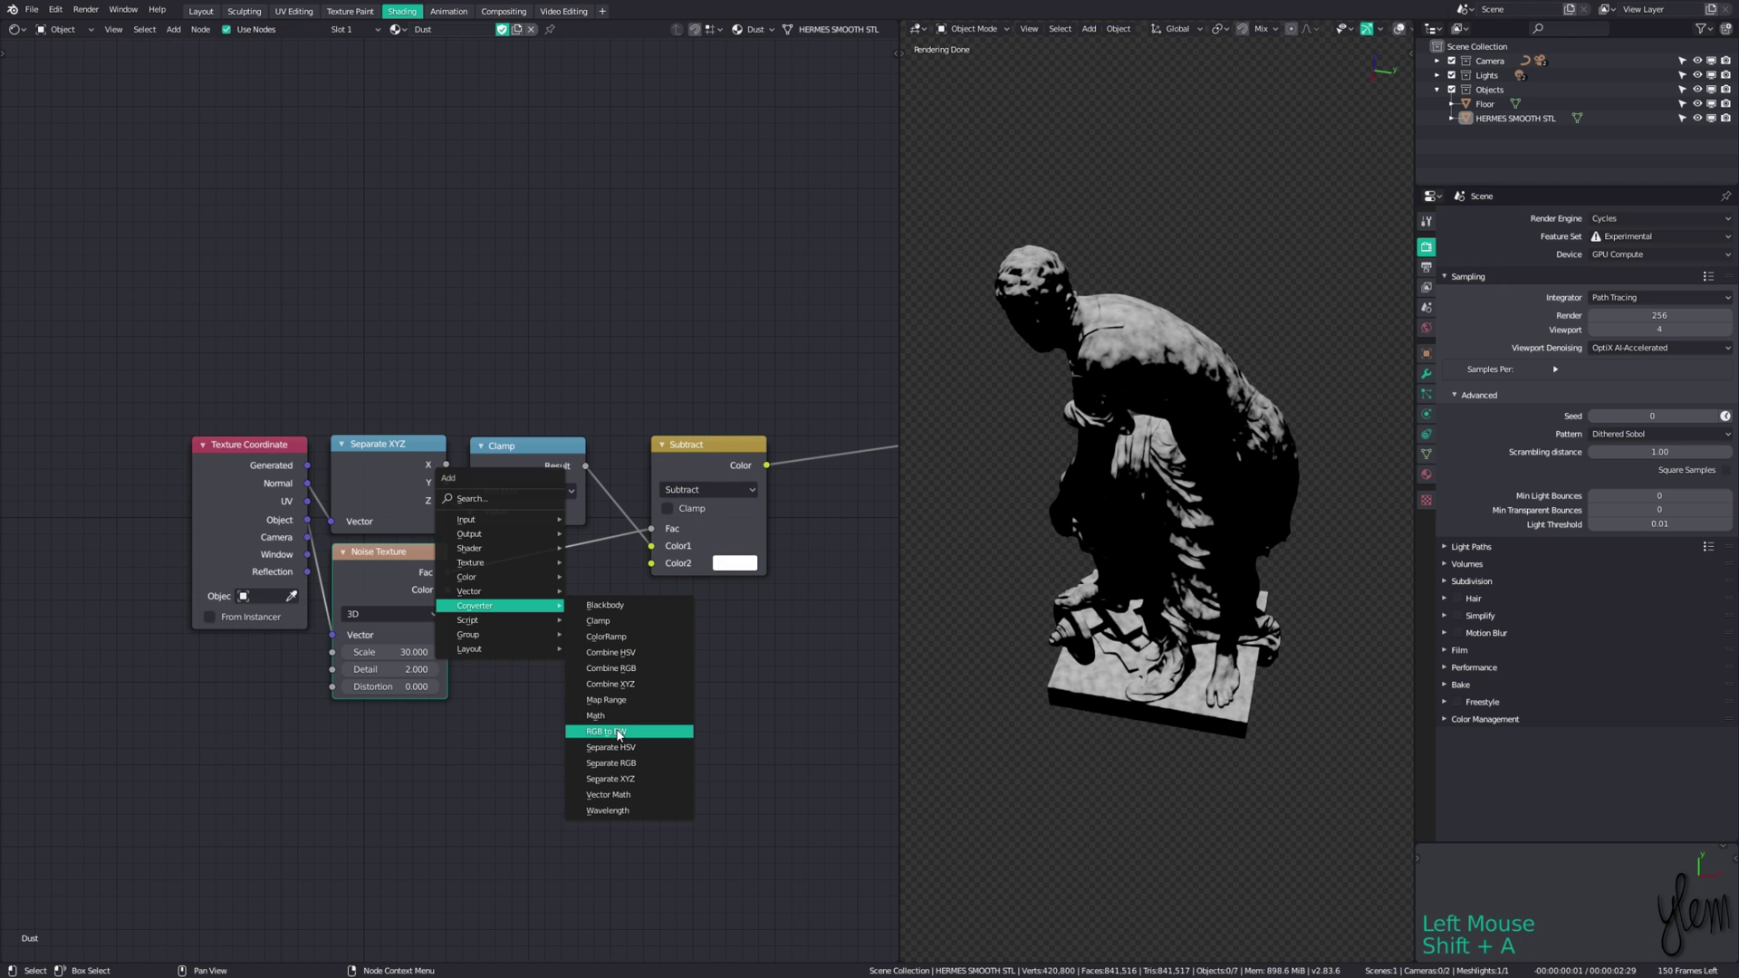
left_click(604, 722)
left_click(500, 576)
left_click_drag(567, 654, 617, 654)
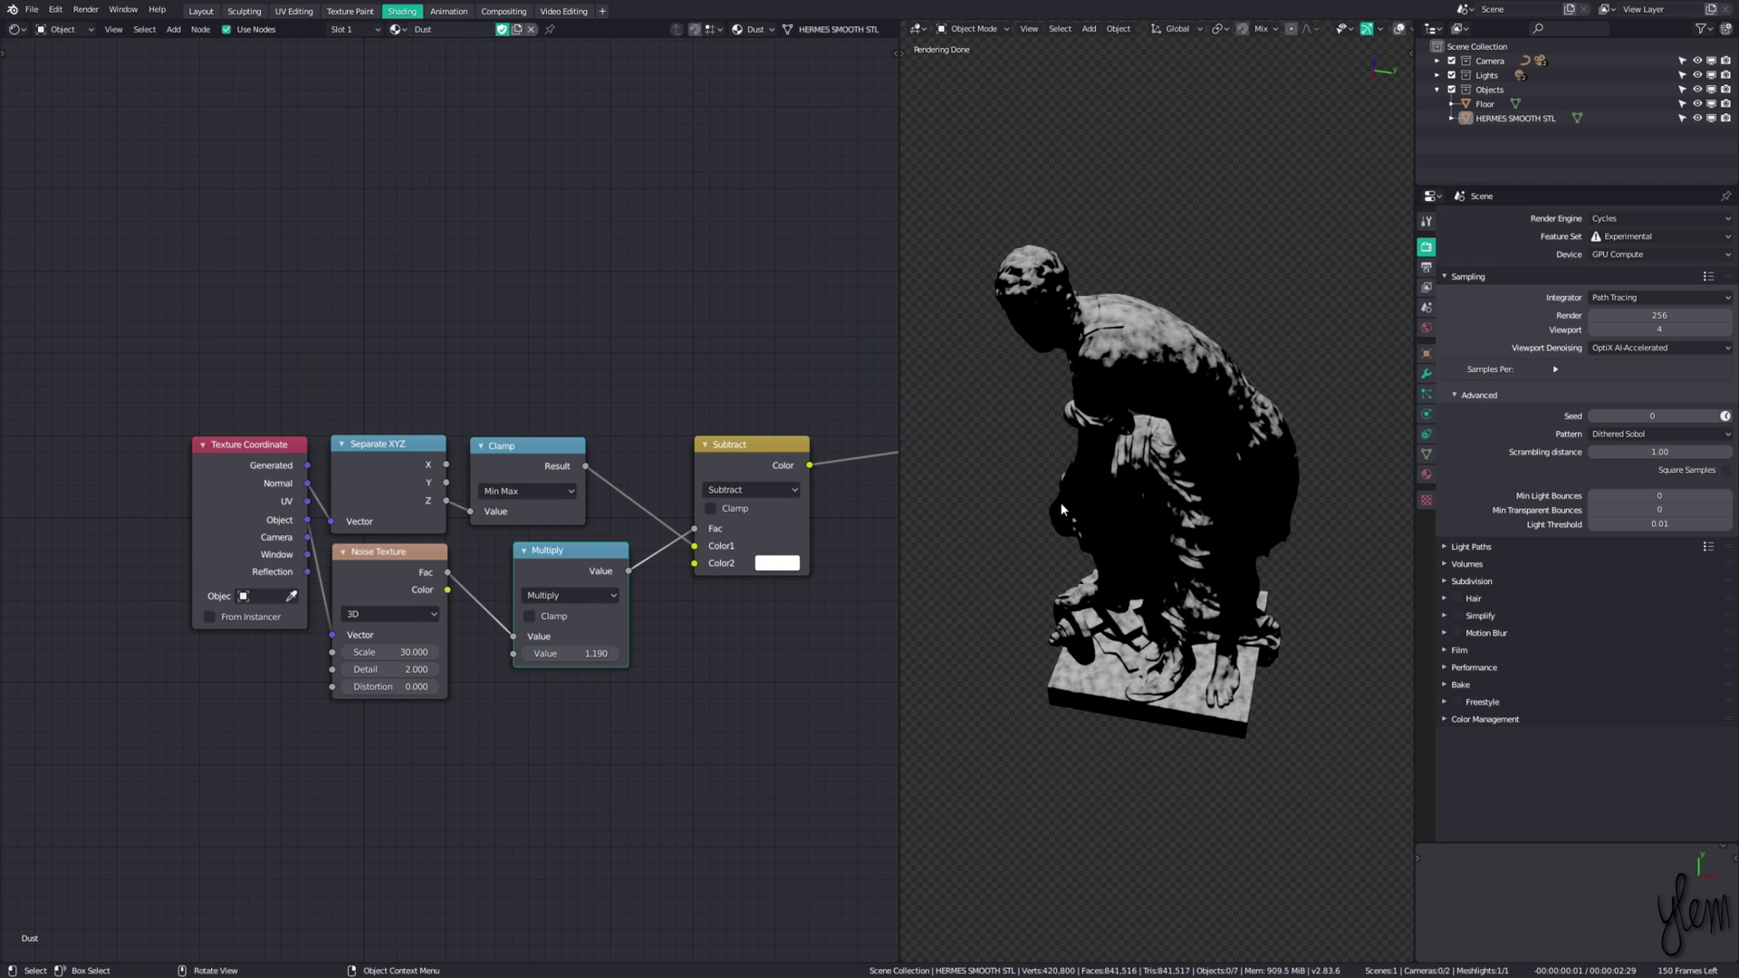
middle_click_drag(1194, 521, 1232, 567)
middle_click_drag(1232, 573, 1238, 584)
key("shift+a")
Step: Add a Layer Weight node with Blend 0.25 and preview its Facing output on the statue
mouse_move(544, 366)
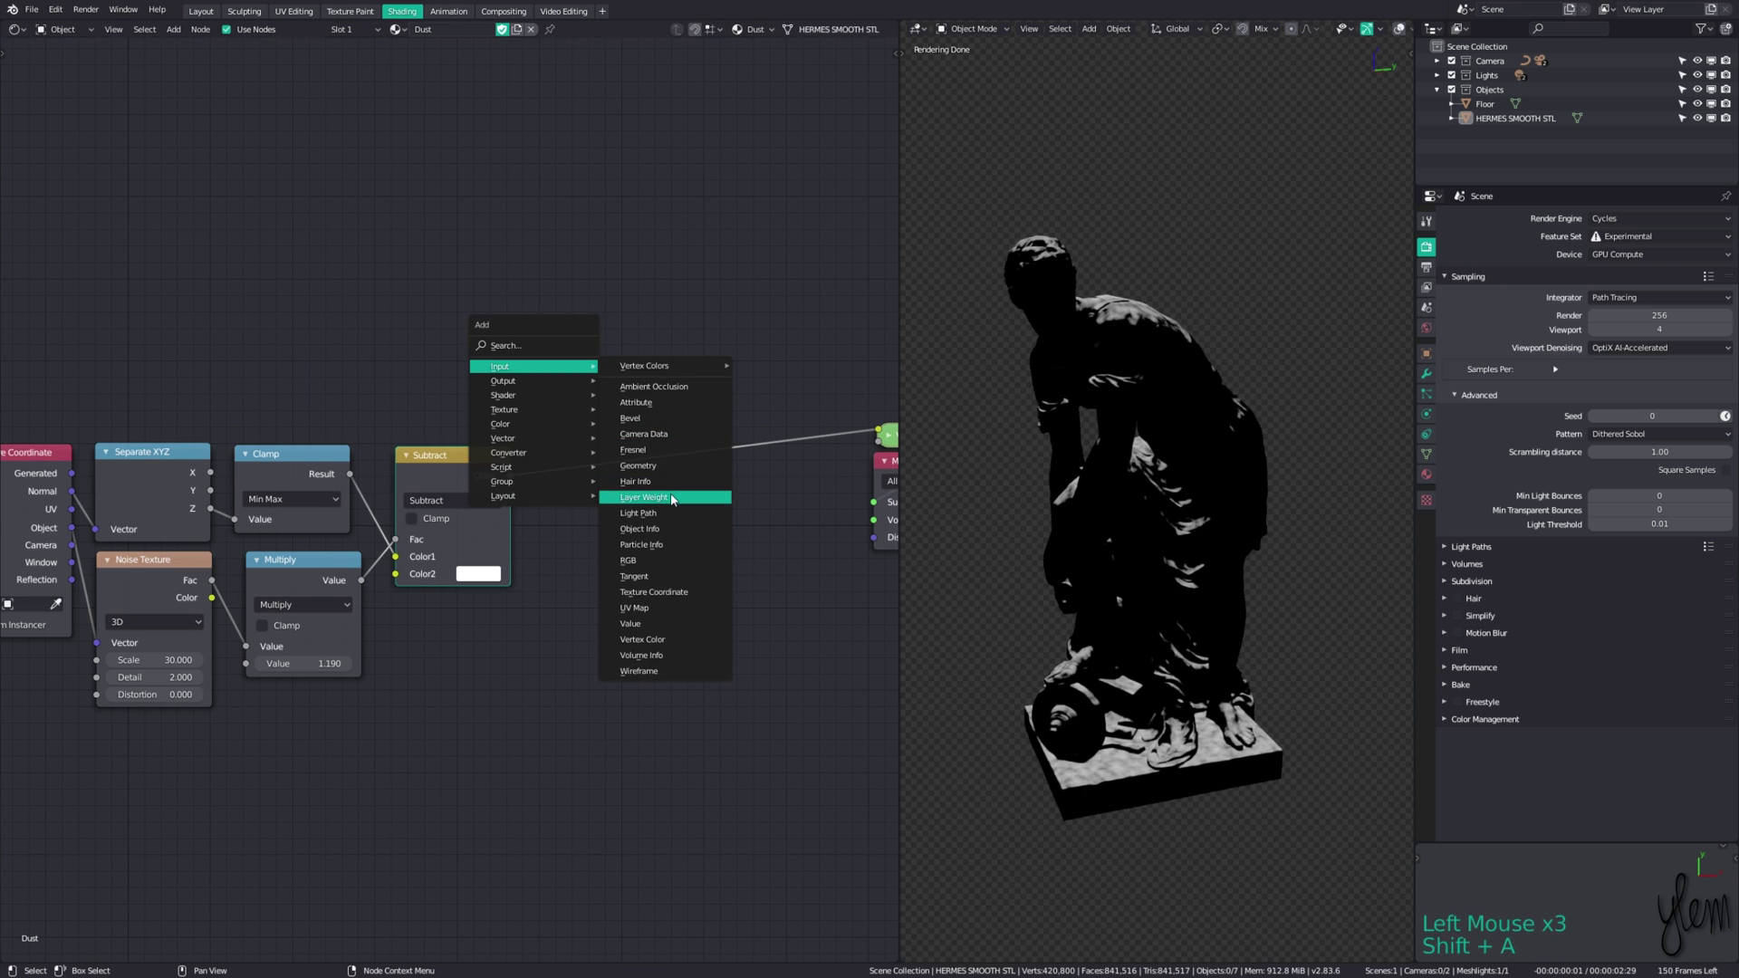
left_click(673, 496)
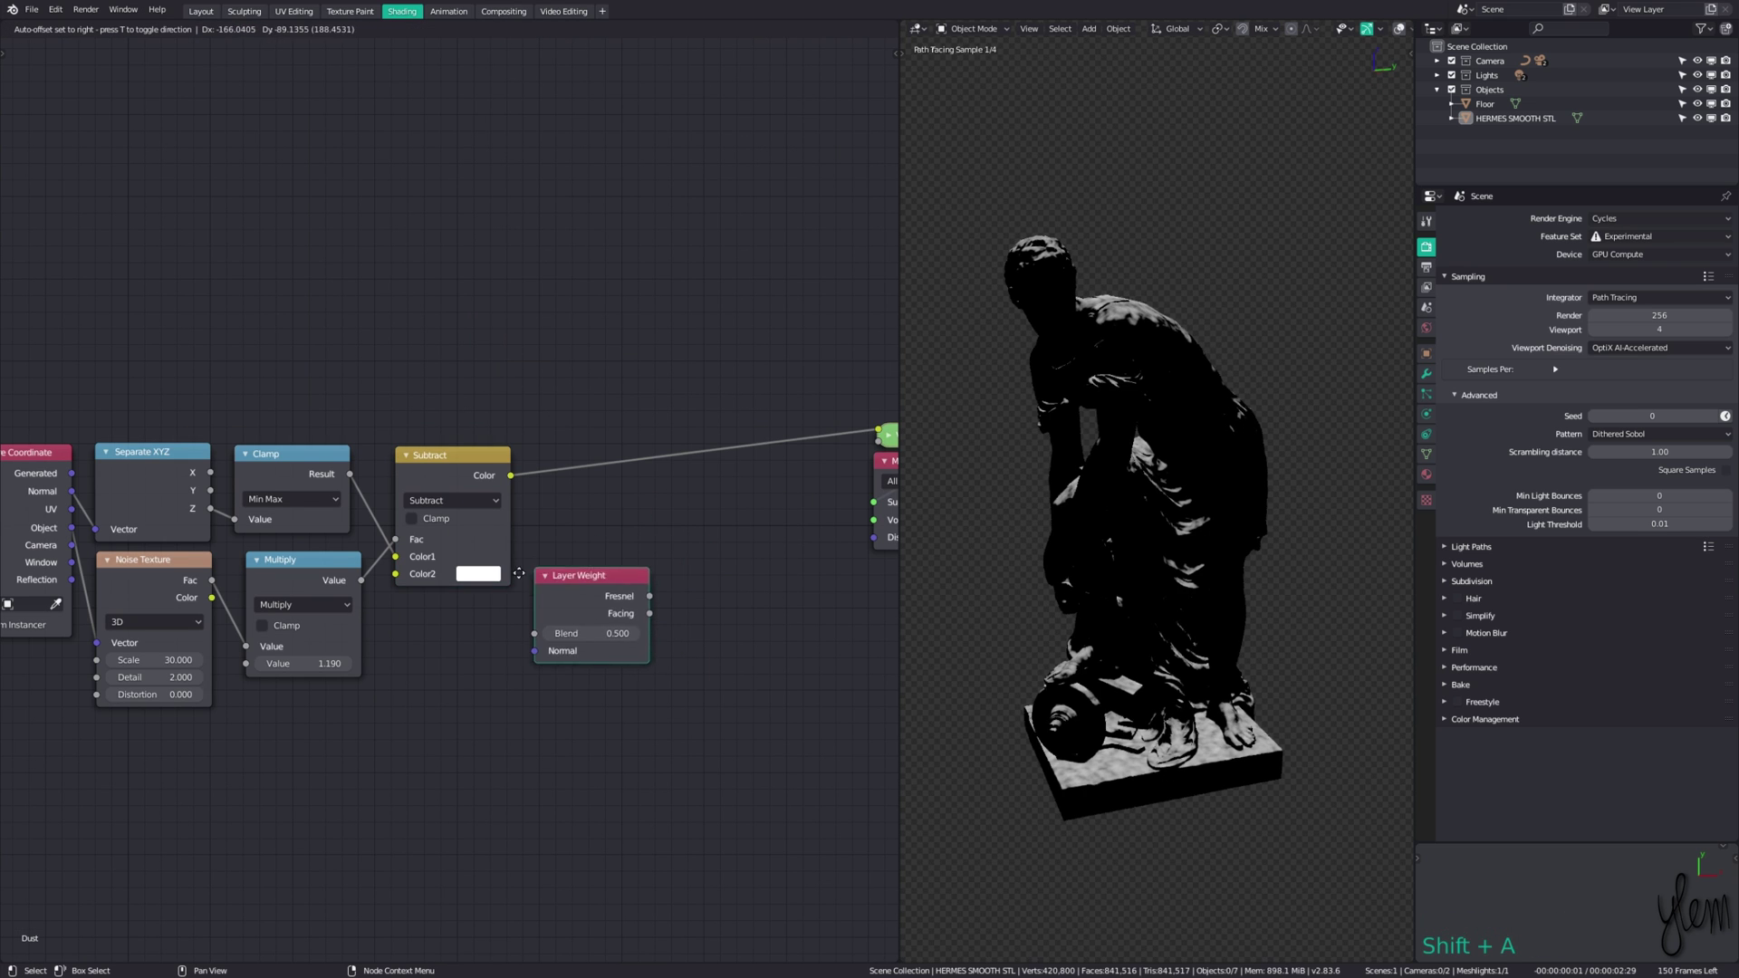
left_click(403, 595)
left_click(453, 625, "ctrl+shift")
left_click(453, 625, "ctrl+shift")
left_click(453, 625, "ctrl+shift")
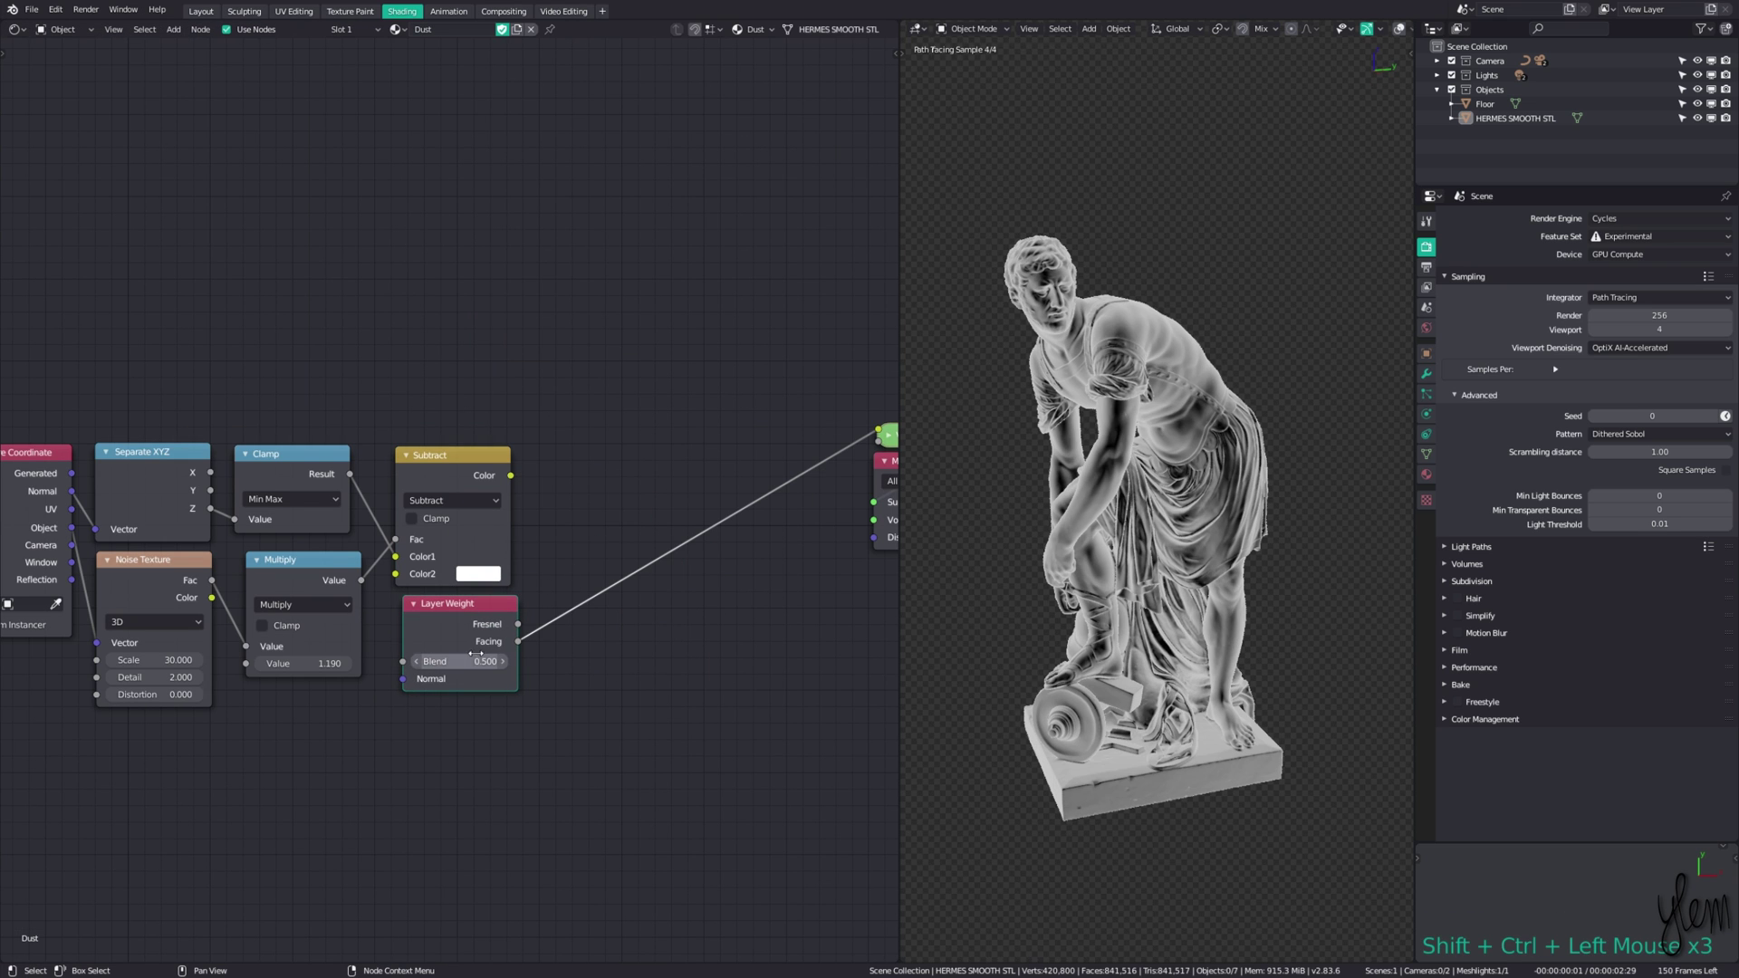
left_click(469, 662)
type("0.25")
key("Return")
middle_click_drag(471, 662, 495, 672)
left_click_drag(480, 613, 468, 616)
middle_click_drag(1164, 460, 1411, 422)
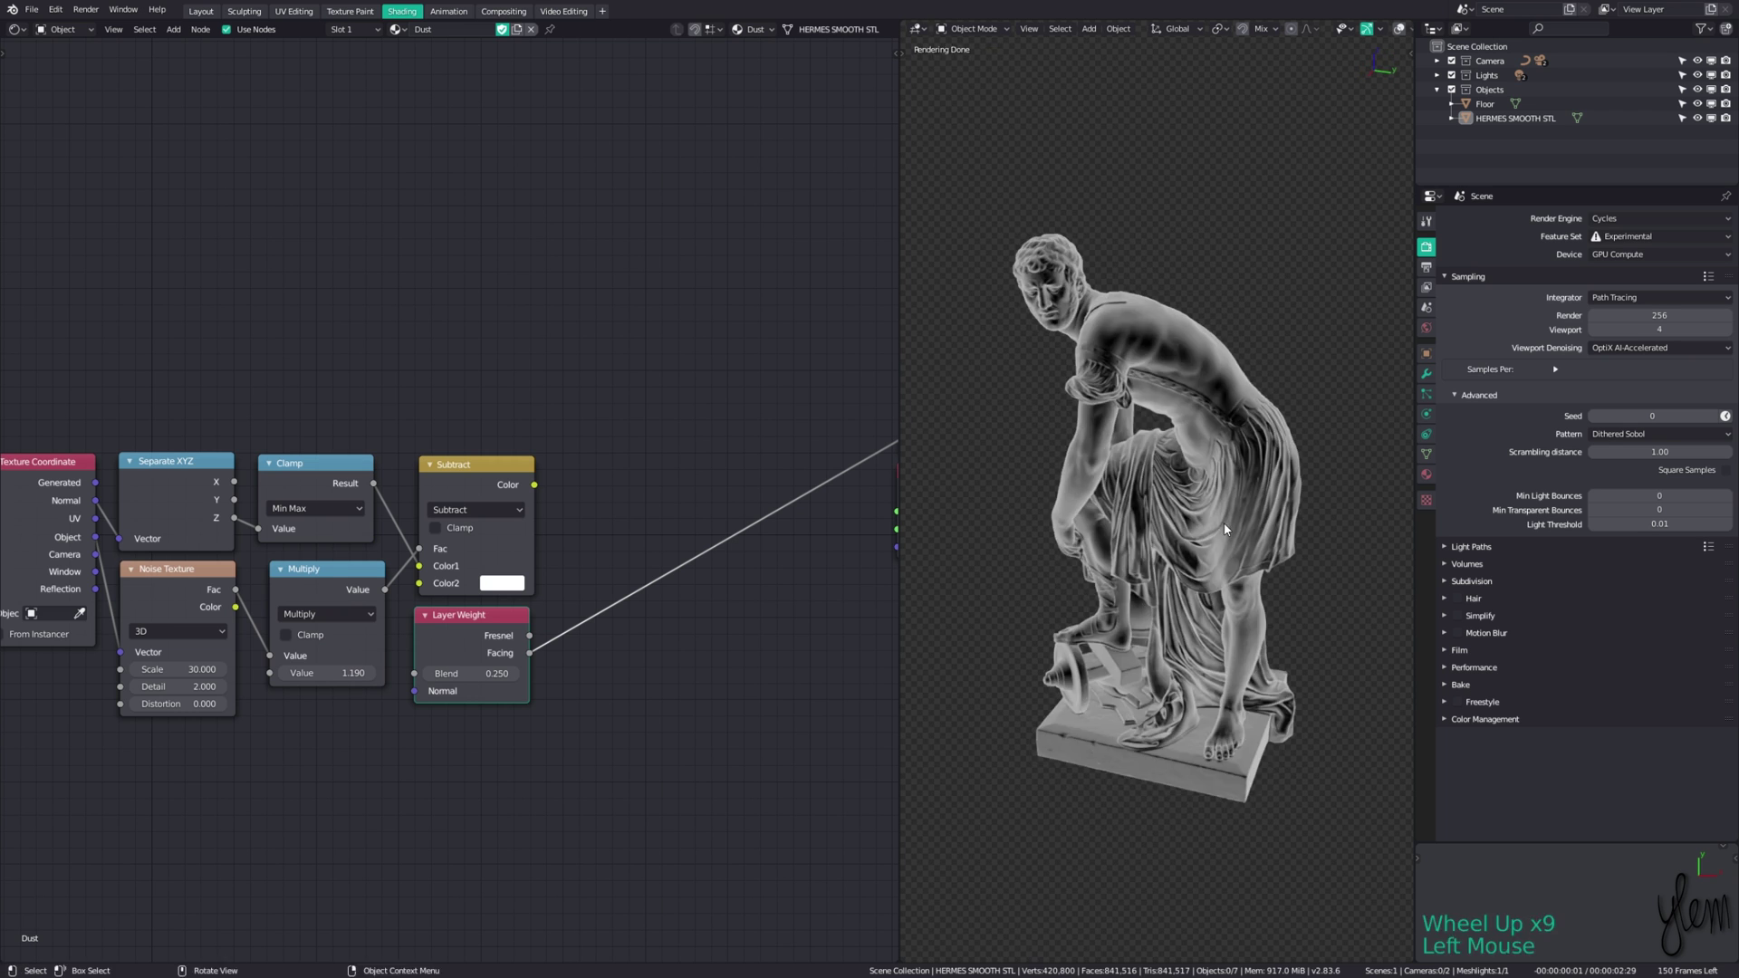
middle_click_drag(1225, 530, 1301, 477)
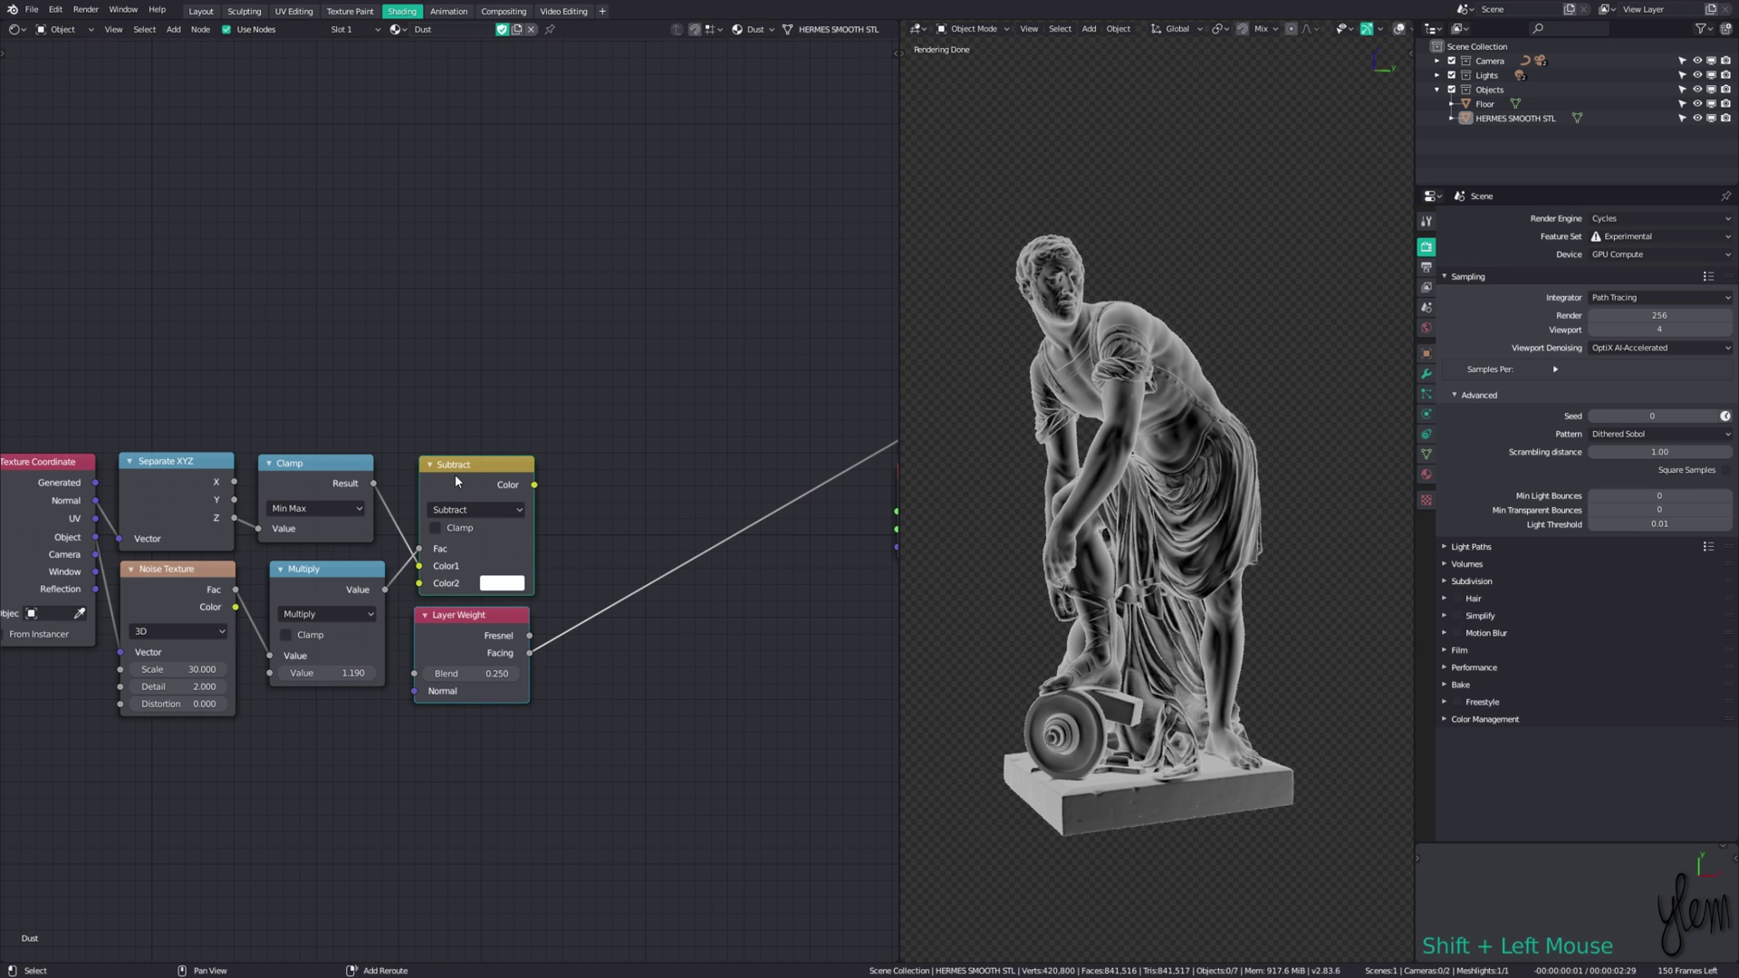
Step: Multiply the Subtract result by Layer Weight Facing with a factor of 0.98
key("ctrl+KP_Multiply")
key("g")
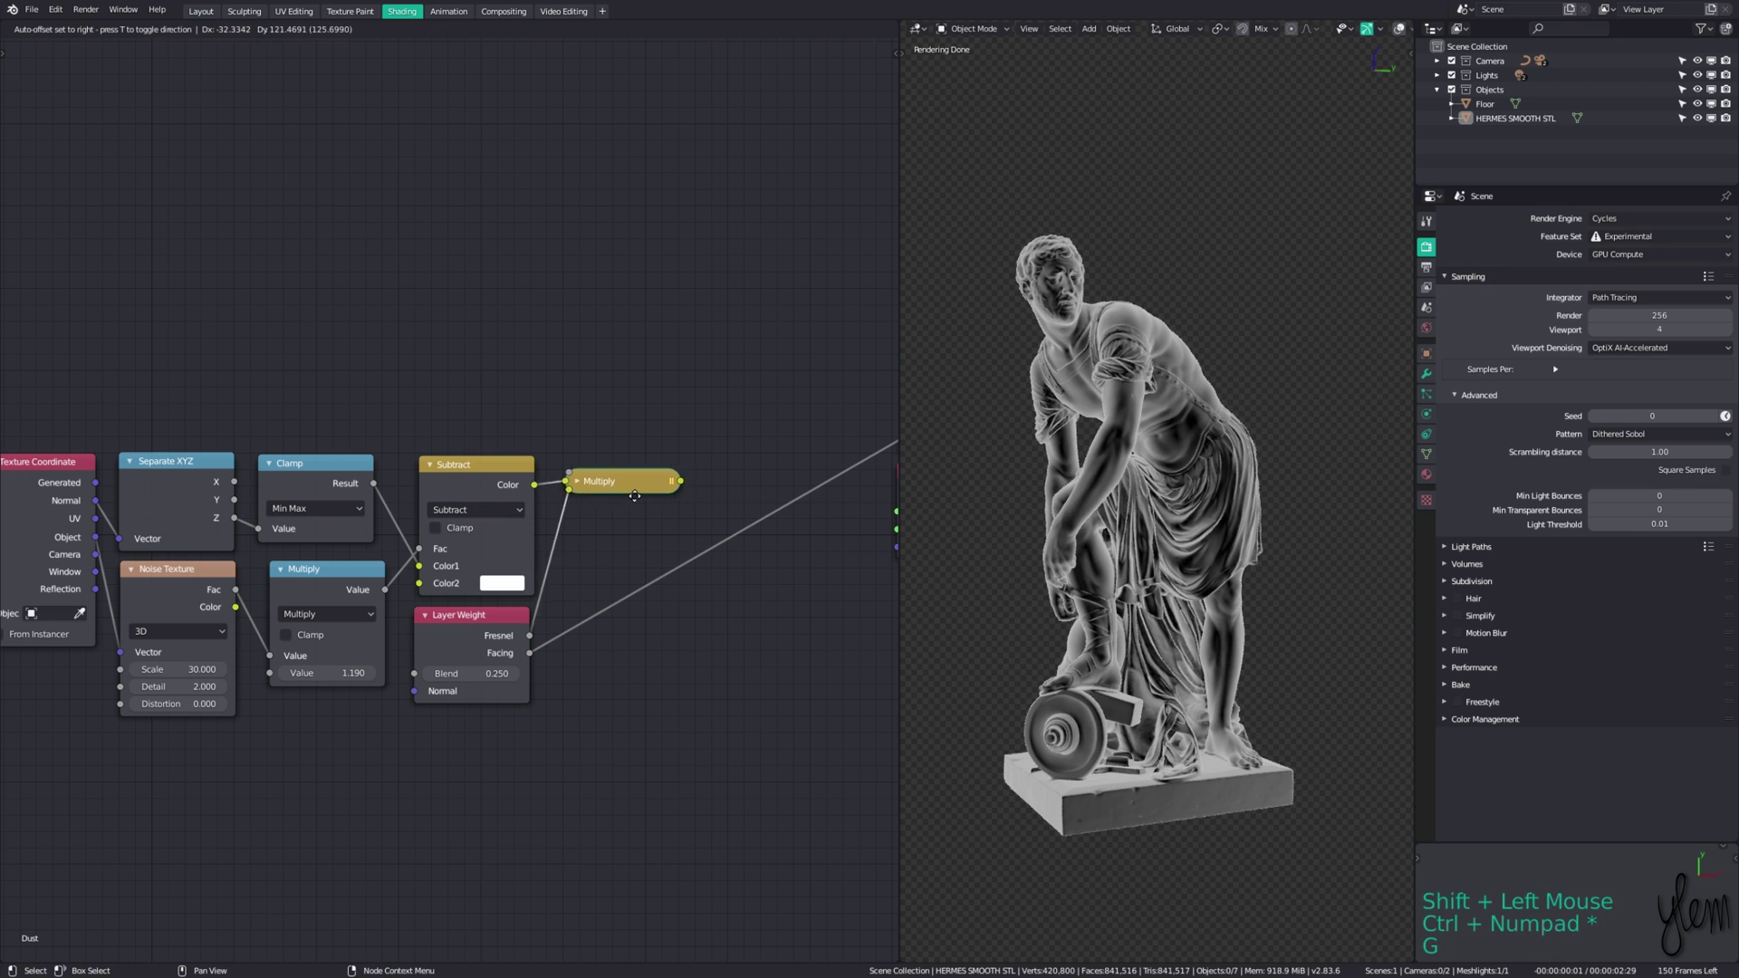
left_click(637, 495)
key("h")
left_click(643, 506, "shift")
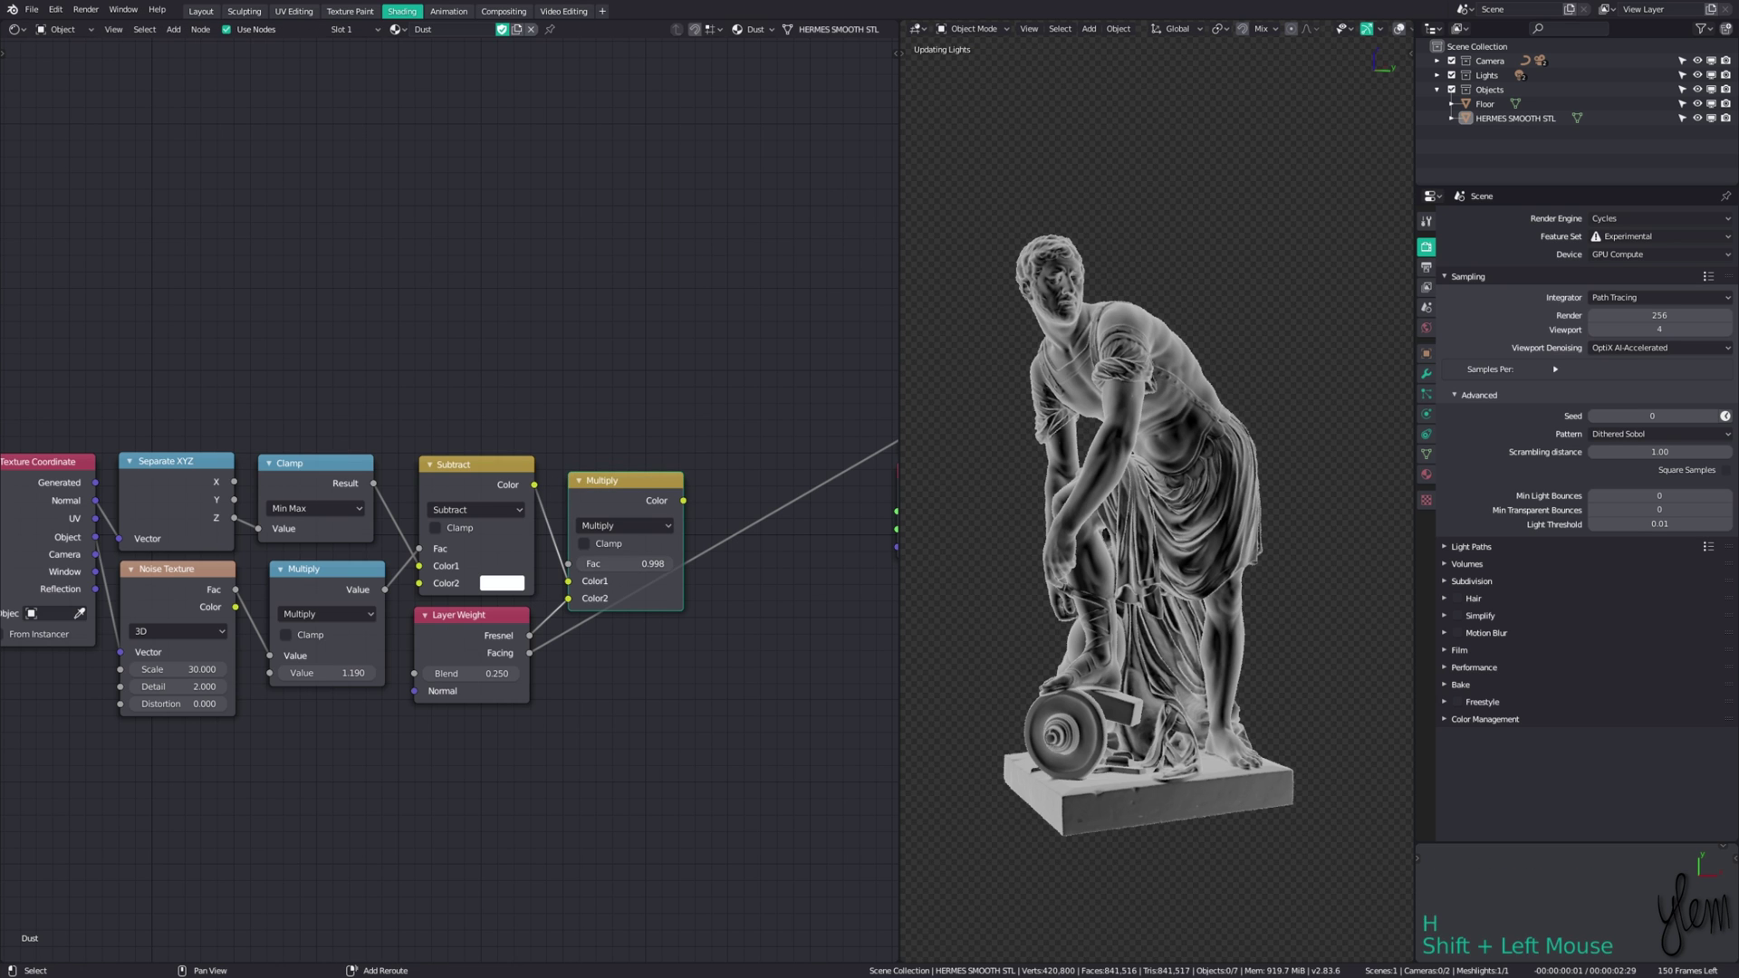
left_click(669, 565)
middle_click(1185, 448)
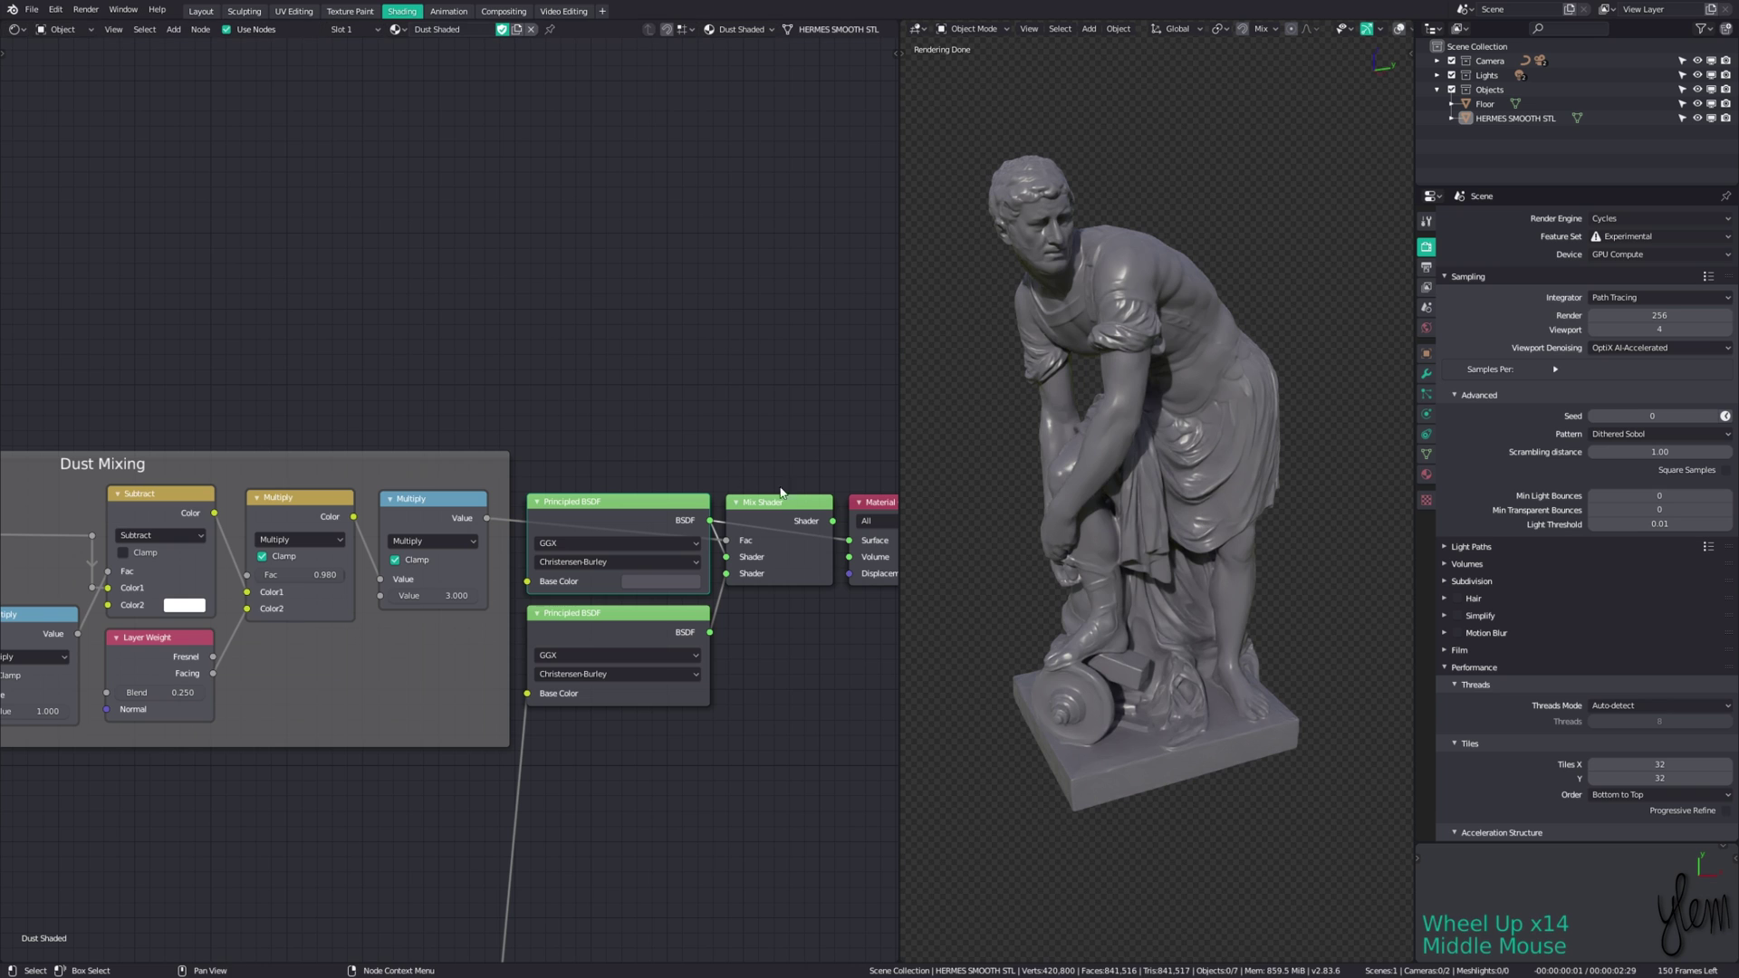
Step: Preview the Mix Shader, the dusty Principled BSDF and the Voronoi texture on the statue
left_click(776, 514, "ctrl+shift")
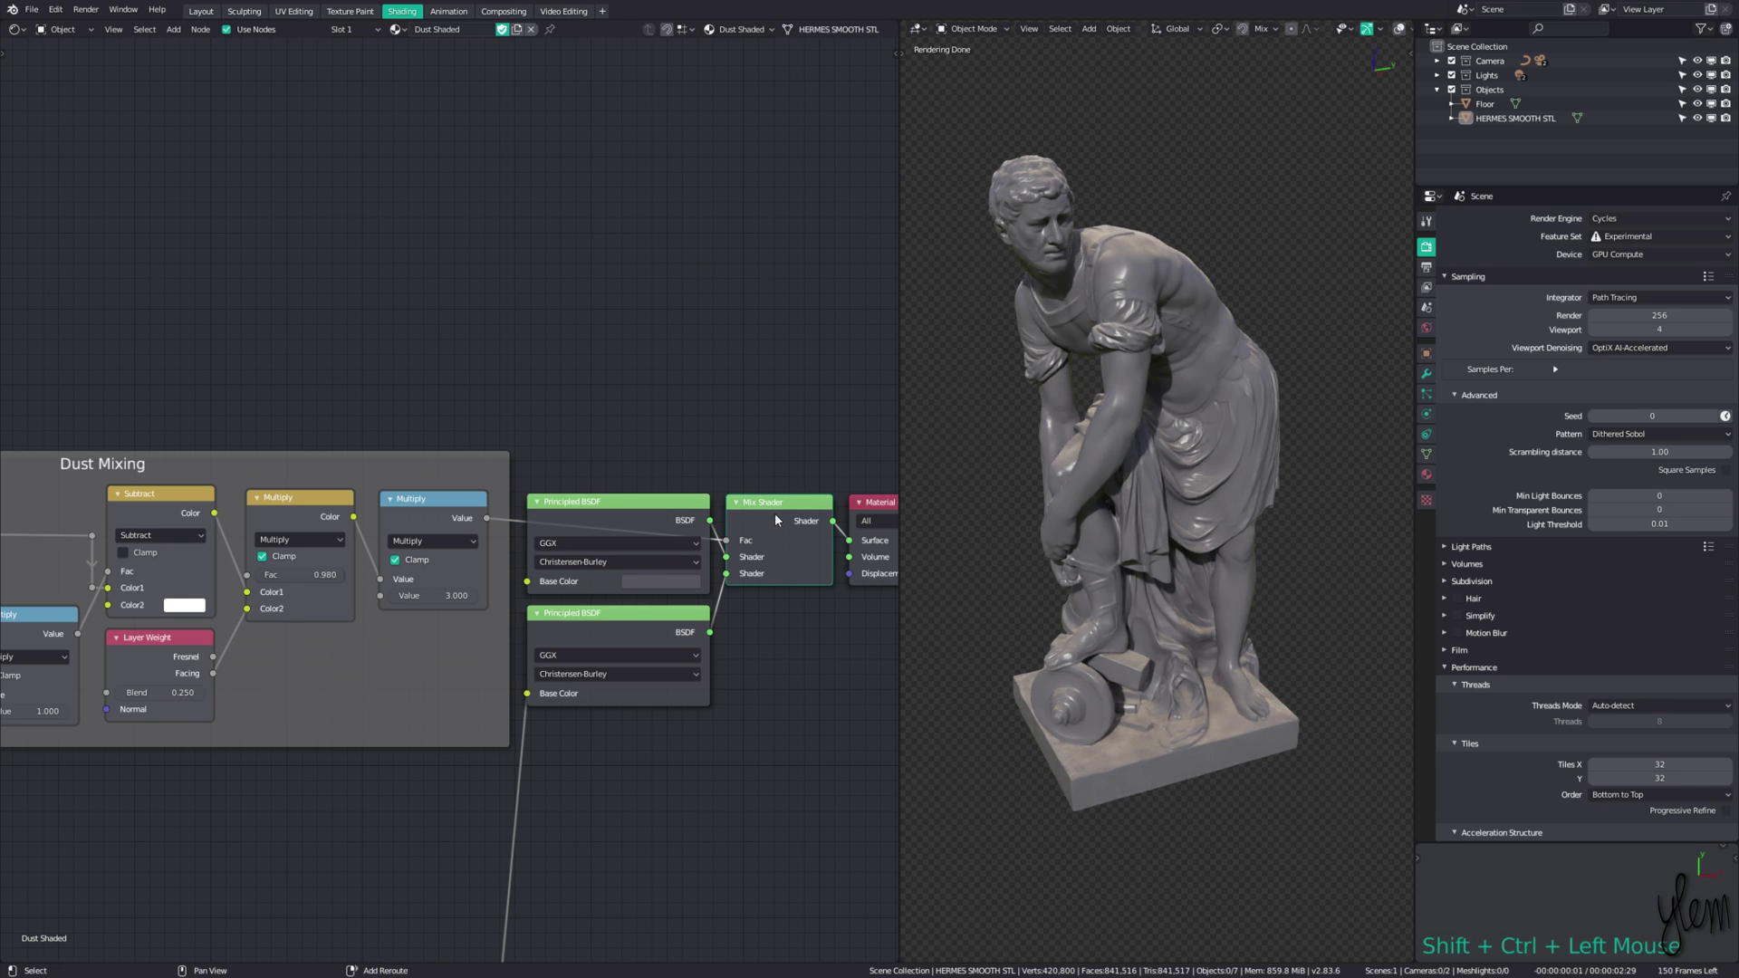
left_click(687, 623, "ctrl+shift")
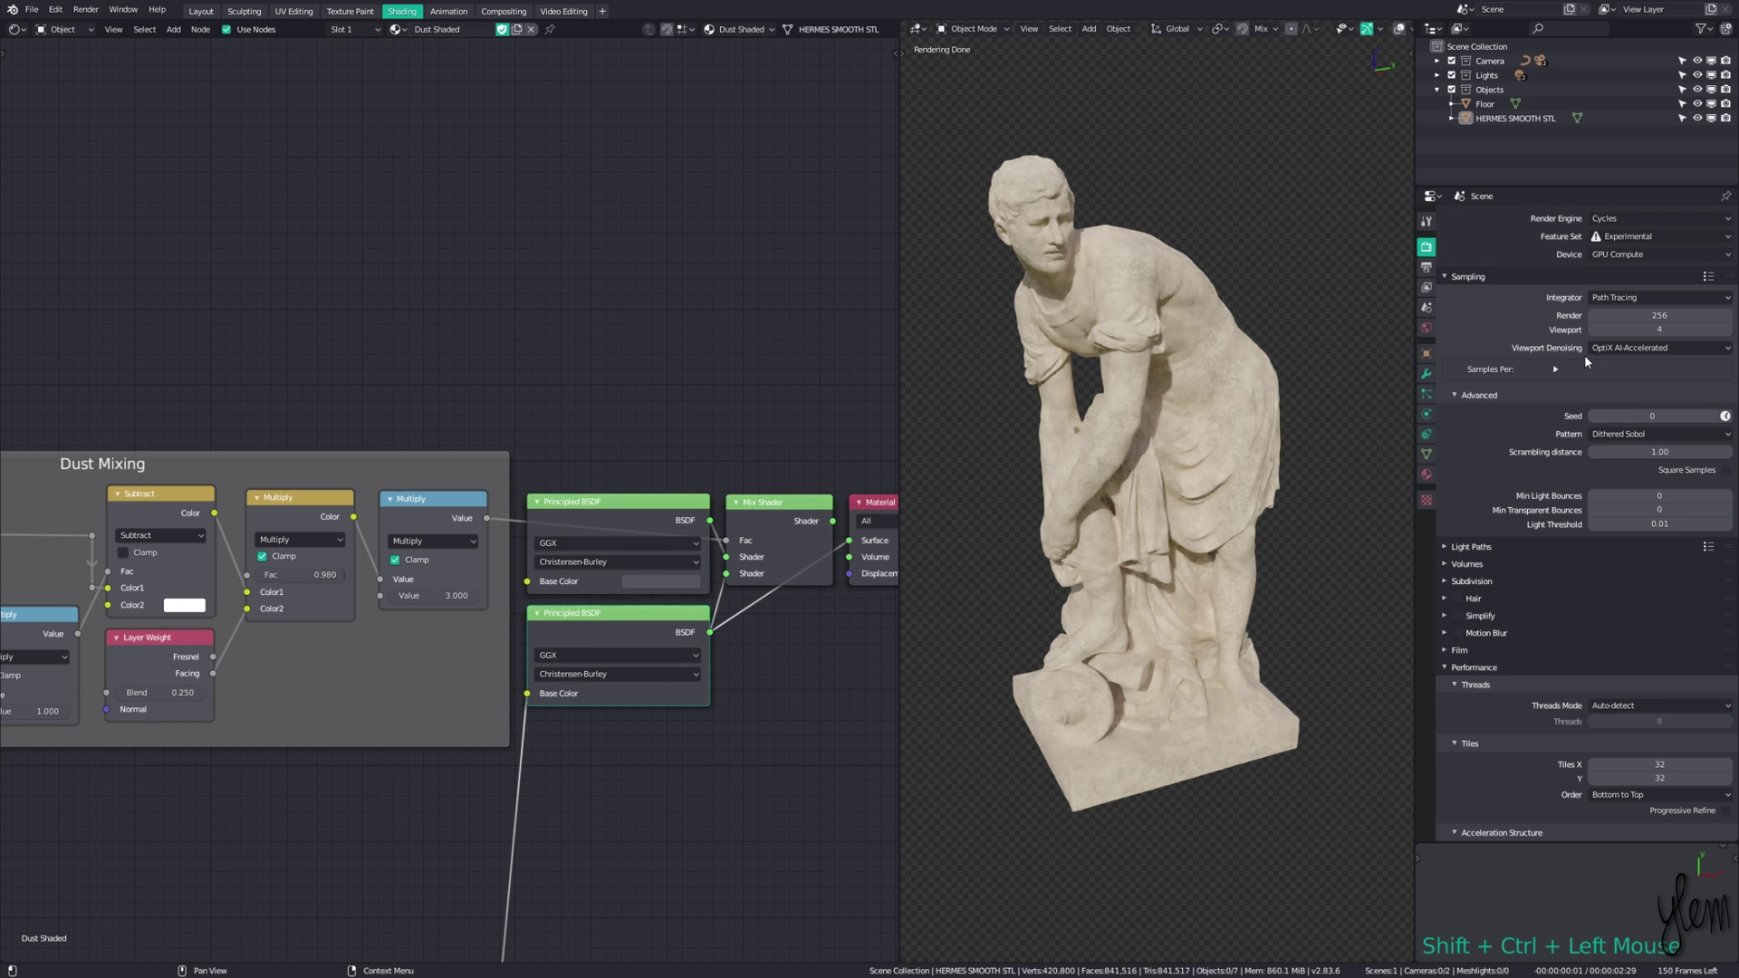
scroll(1149, 450, "up", 1)
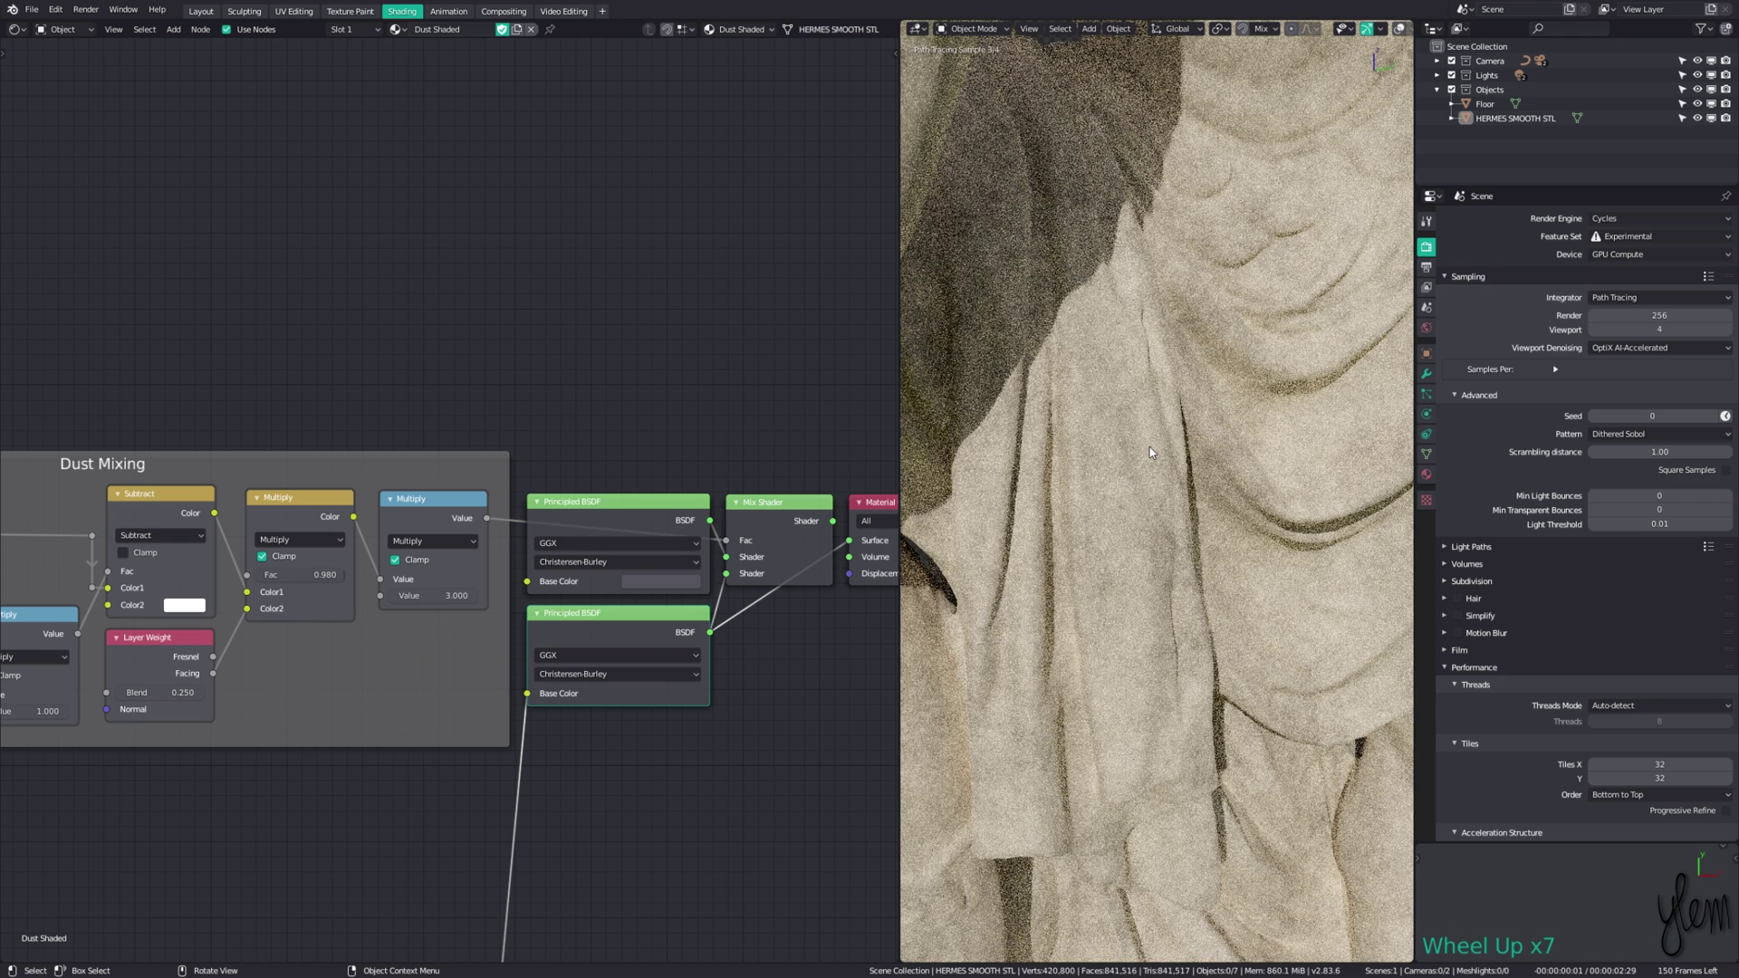
left_click(455, 592, "ctrl+shift")
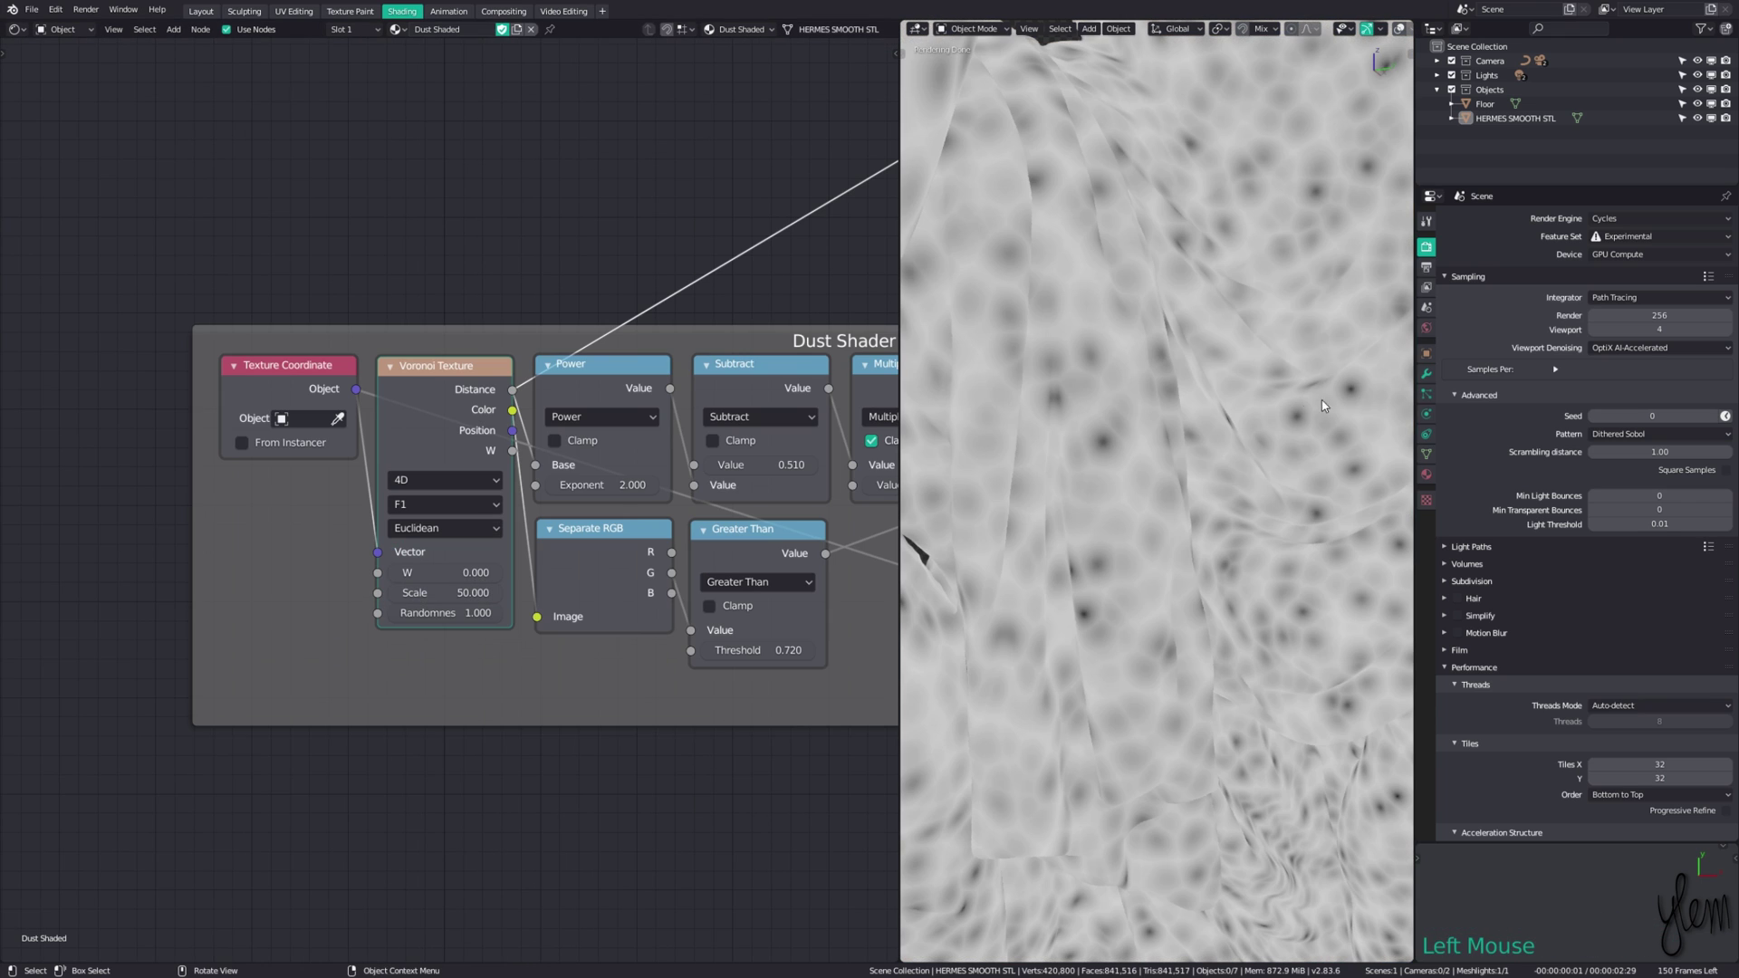
Step: Preview the Subtract, second Multiply and Noise Regular nodes, then the final Mix Shader
middle_click_drag(574, 388, 459, 475)
left_click(643, 466, "ctrl+shift")
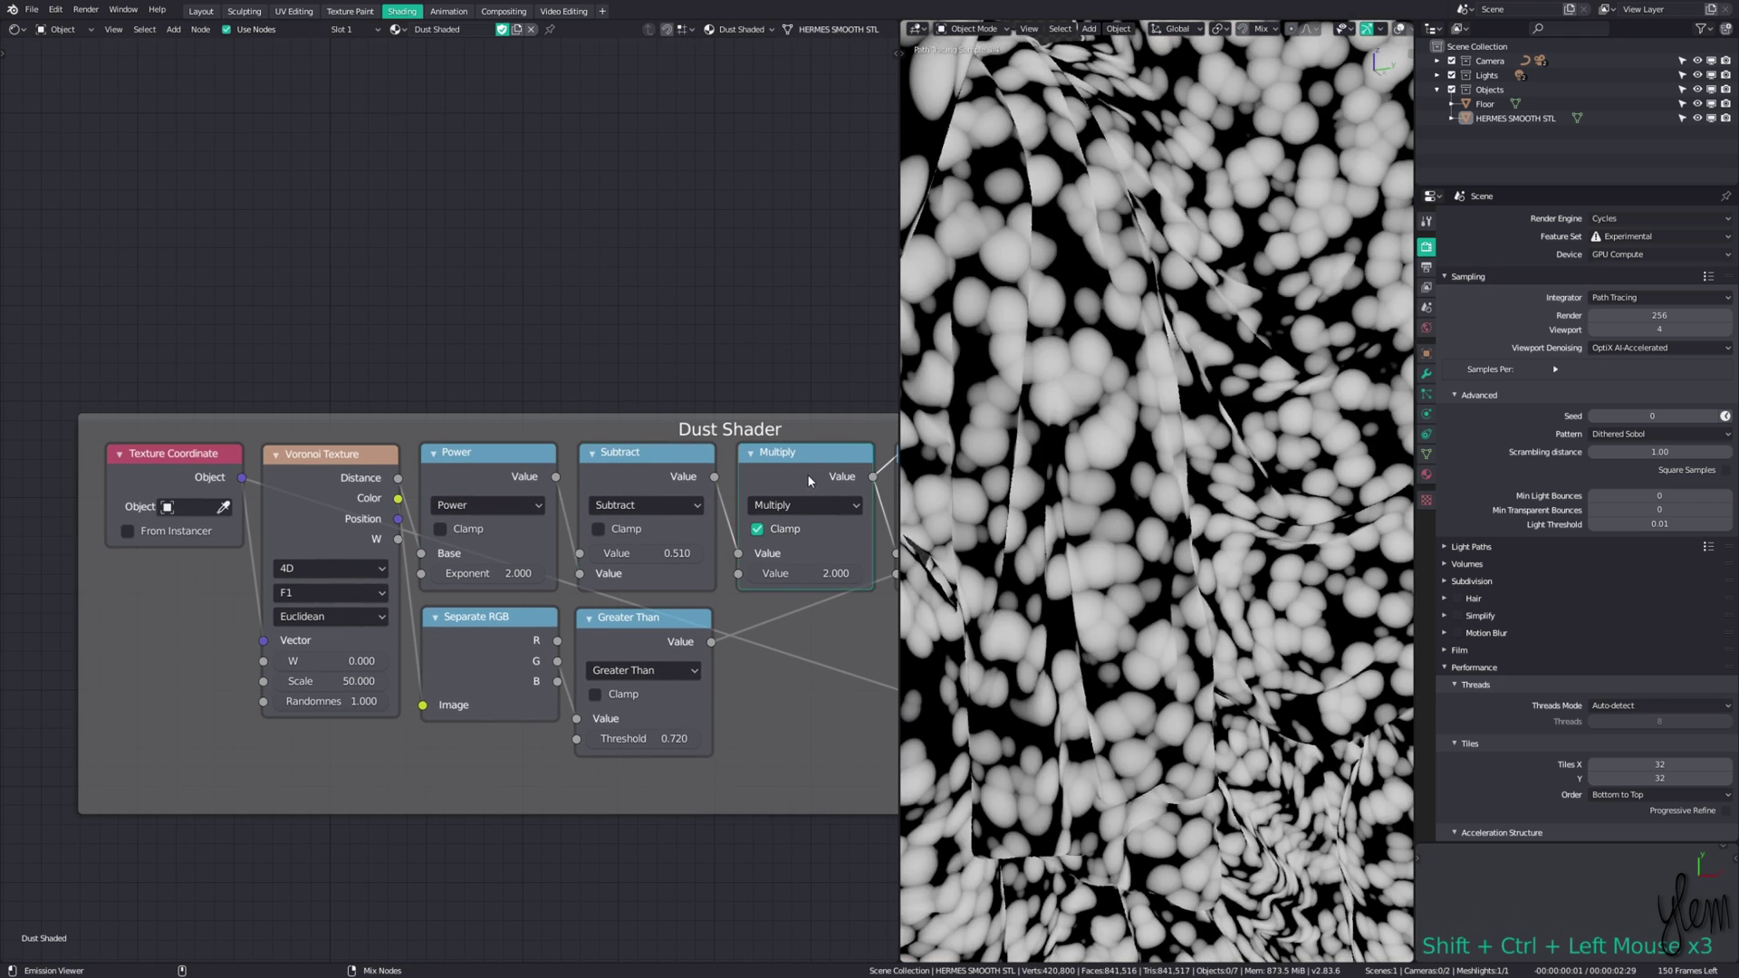
middle_click_drag(807, 475, 534, 479)
left_click(683, 465, "ctrl+shift")
middle_click_drag(683, 465, 518, 486)
left_click(602, 671, "ctrl+shift")
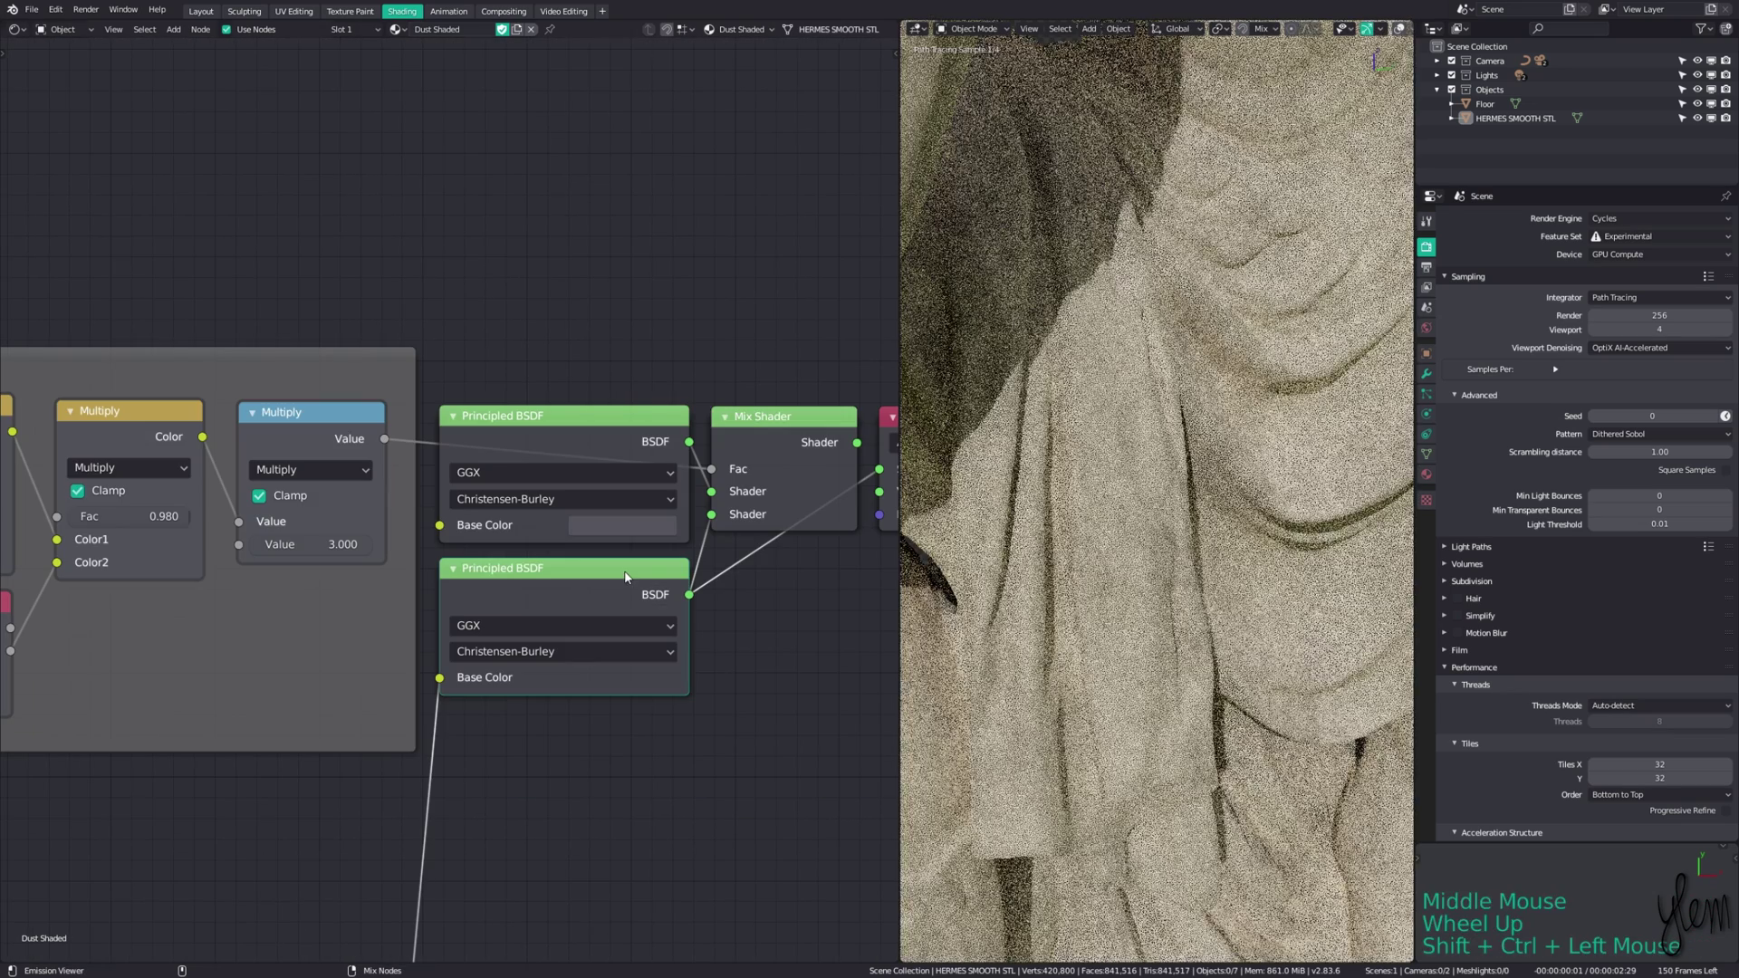
scroll(1157, 490, "down", 6)
left_click(774, 417, "ctrl+shift")
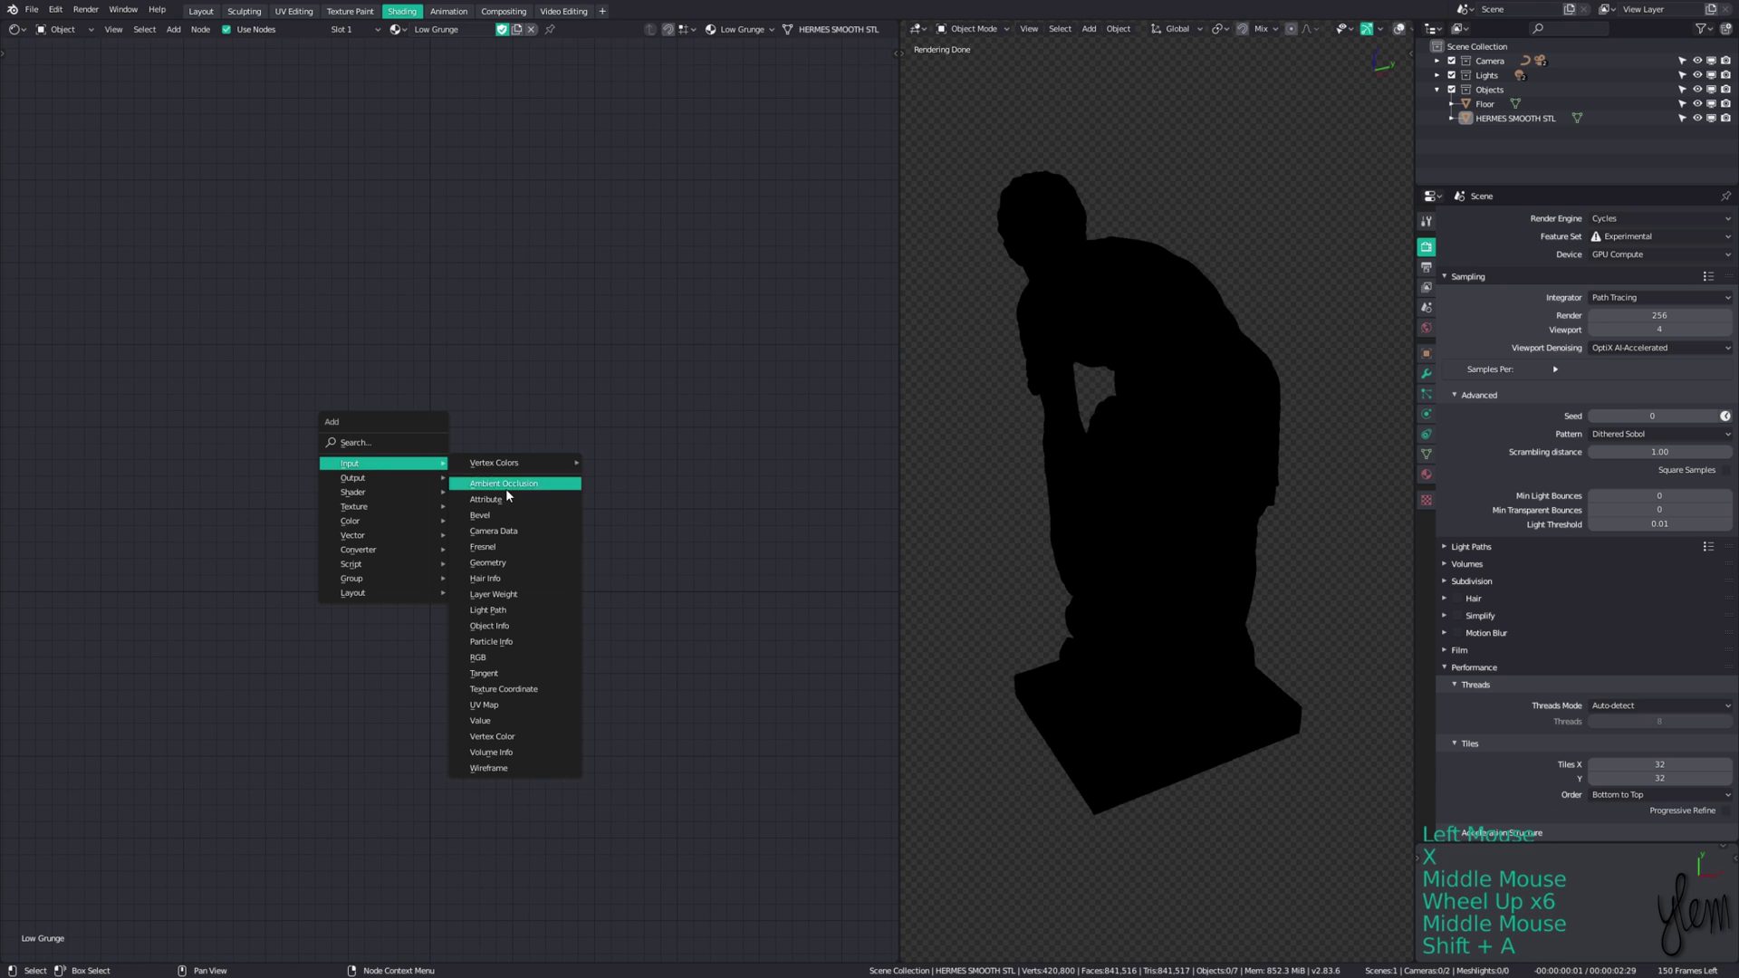
Step: Feed Texture Coordinate Object into a Separate XYZ node and preview the Z height gradient
left_click(512, 691)
left_click(307, 482)
key("shift+a")
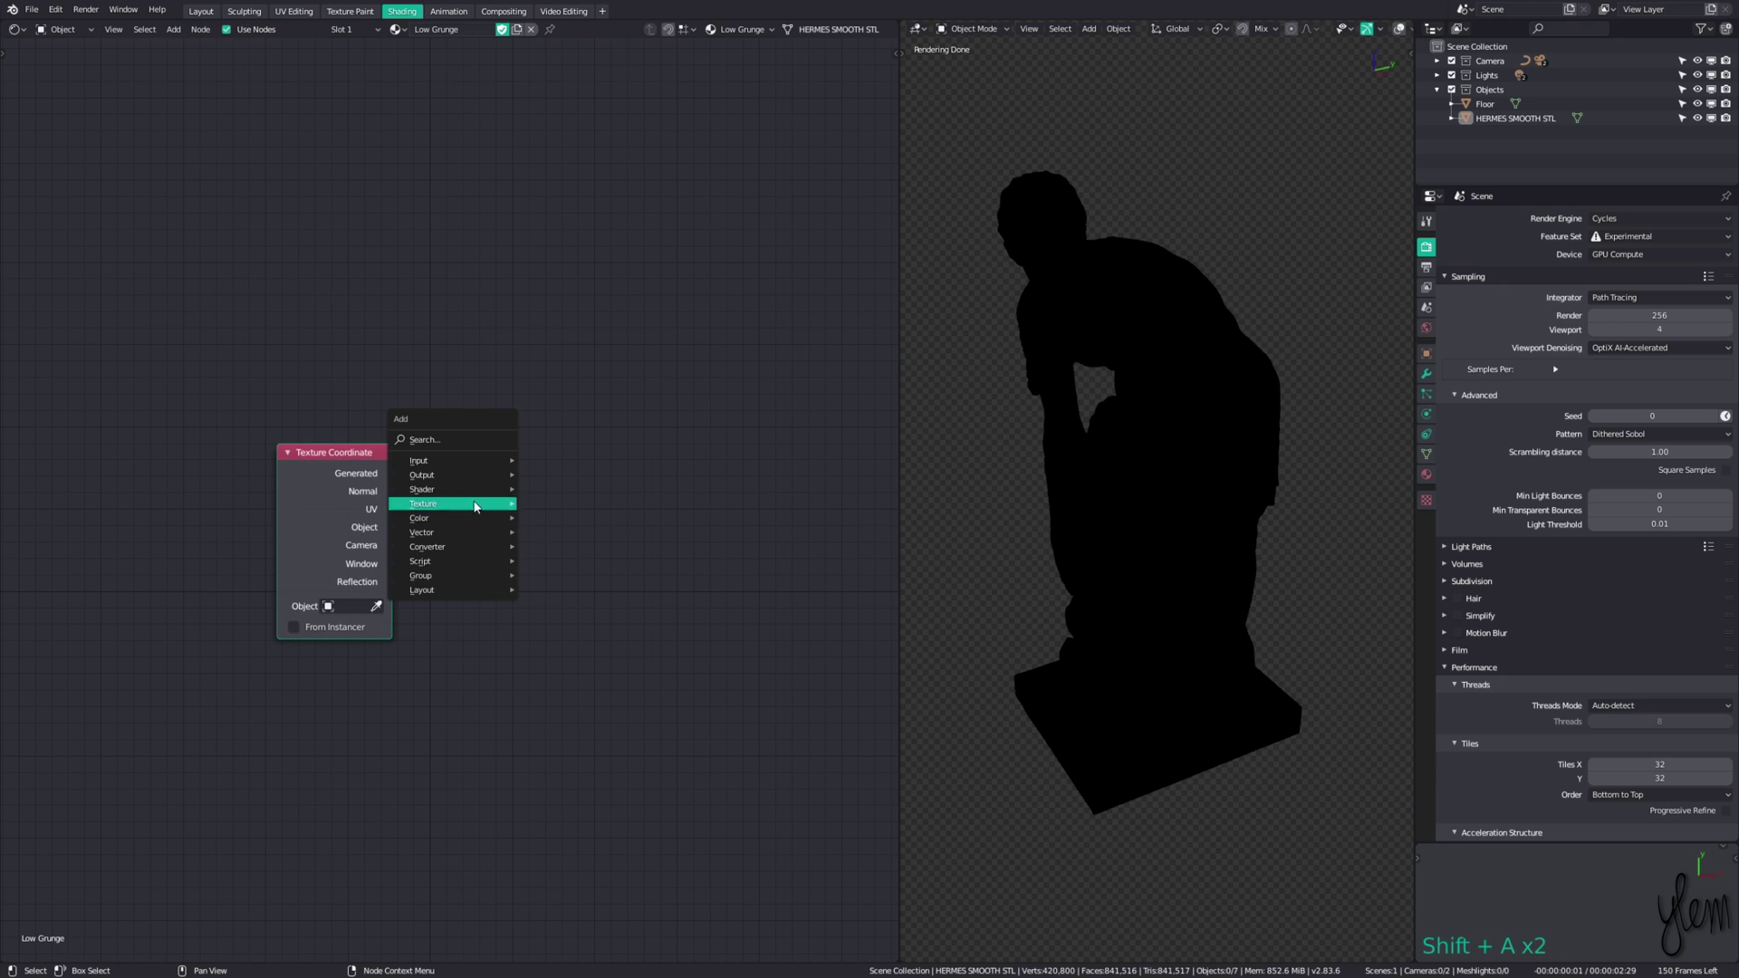
mouse_move(435, 556)
left_click(576, 721)
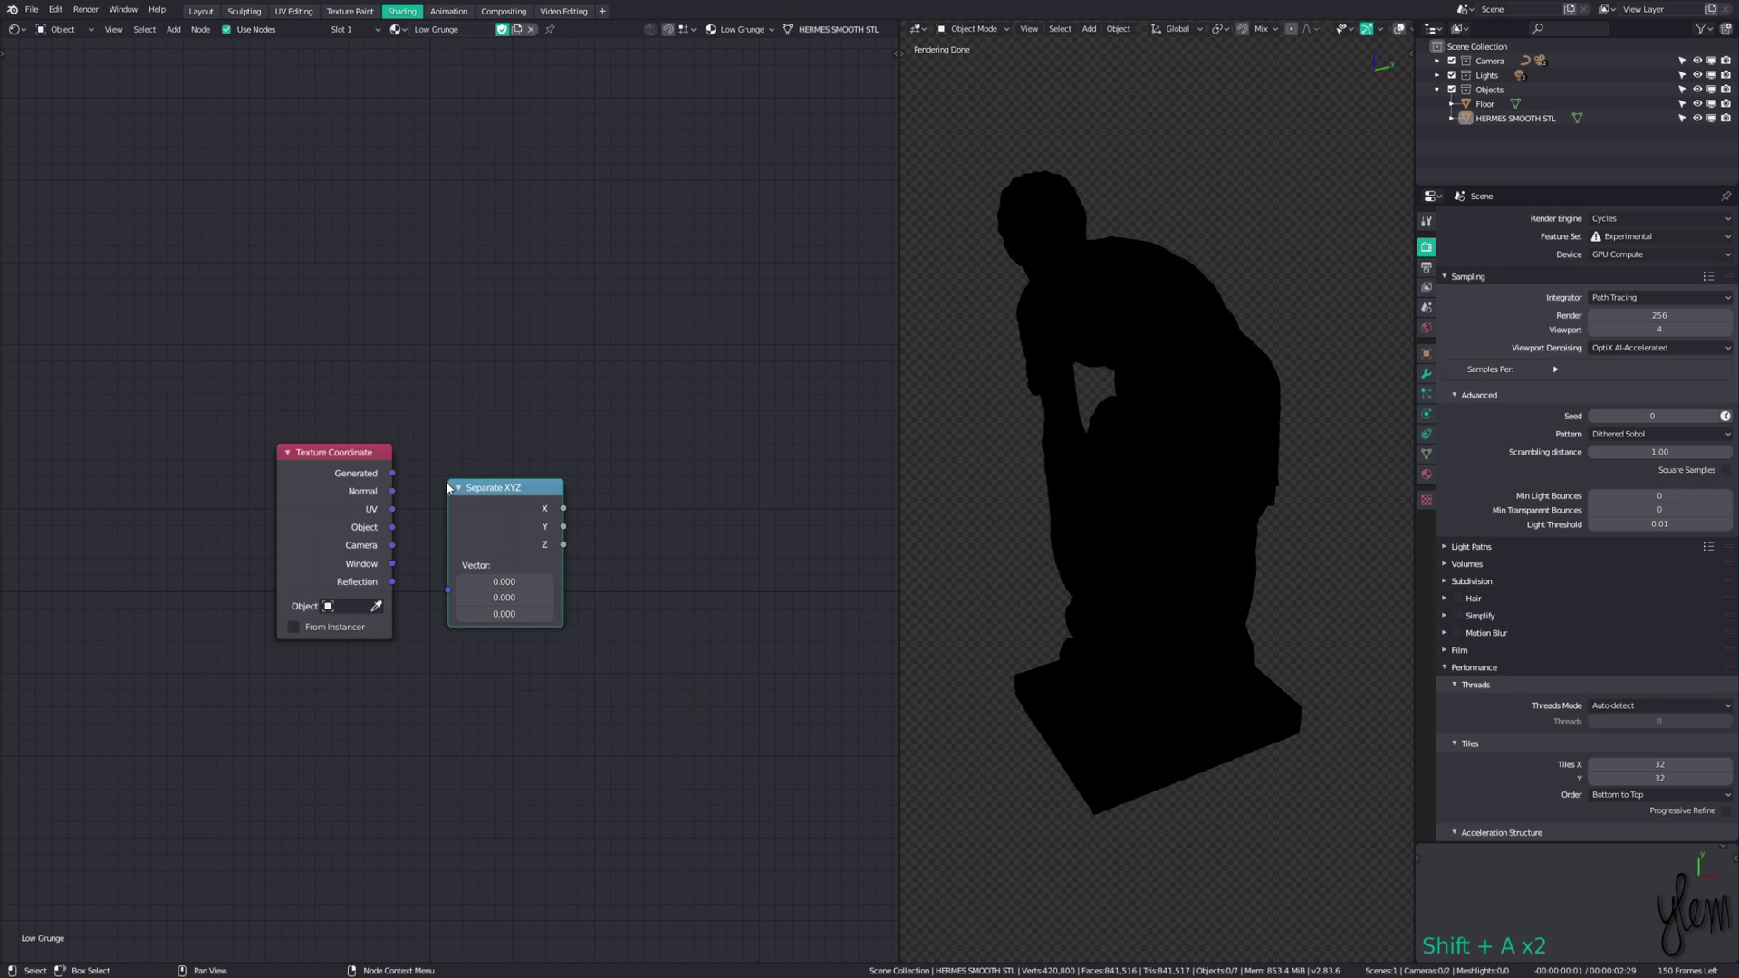
left_click_drag(392, 527, 448, 590)
left_click(480, 530, "ctrl+shift")
left_click(480, 530, "ctrl+shift")
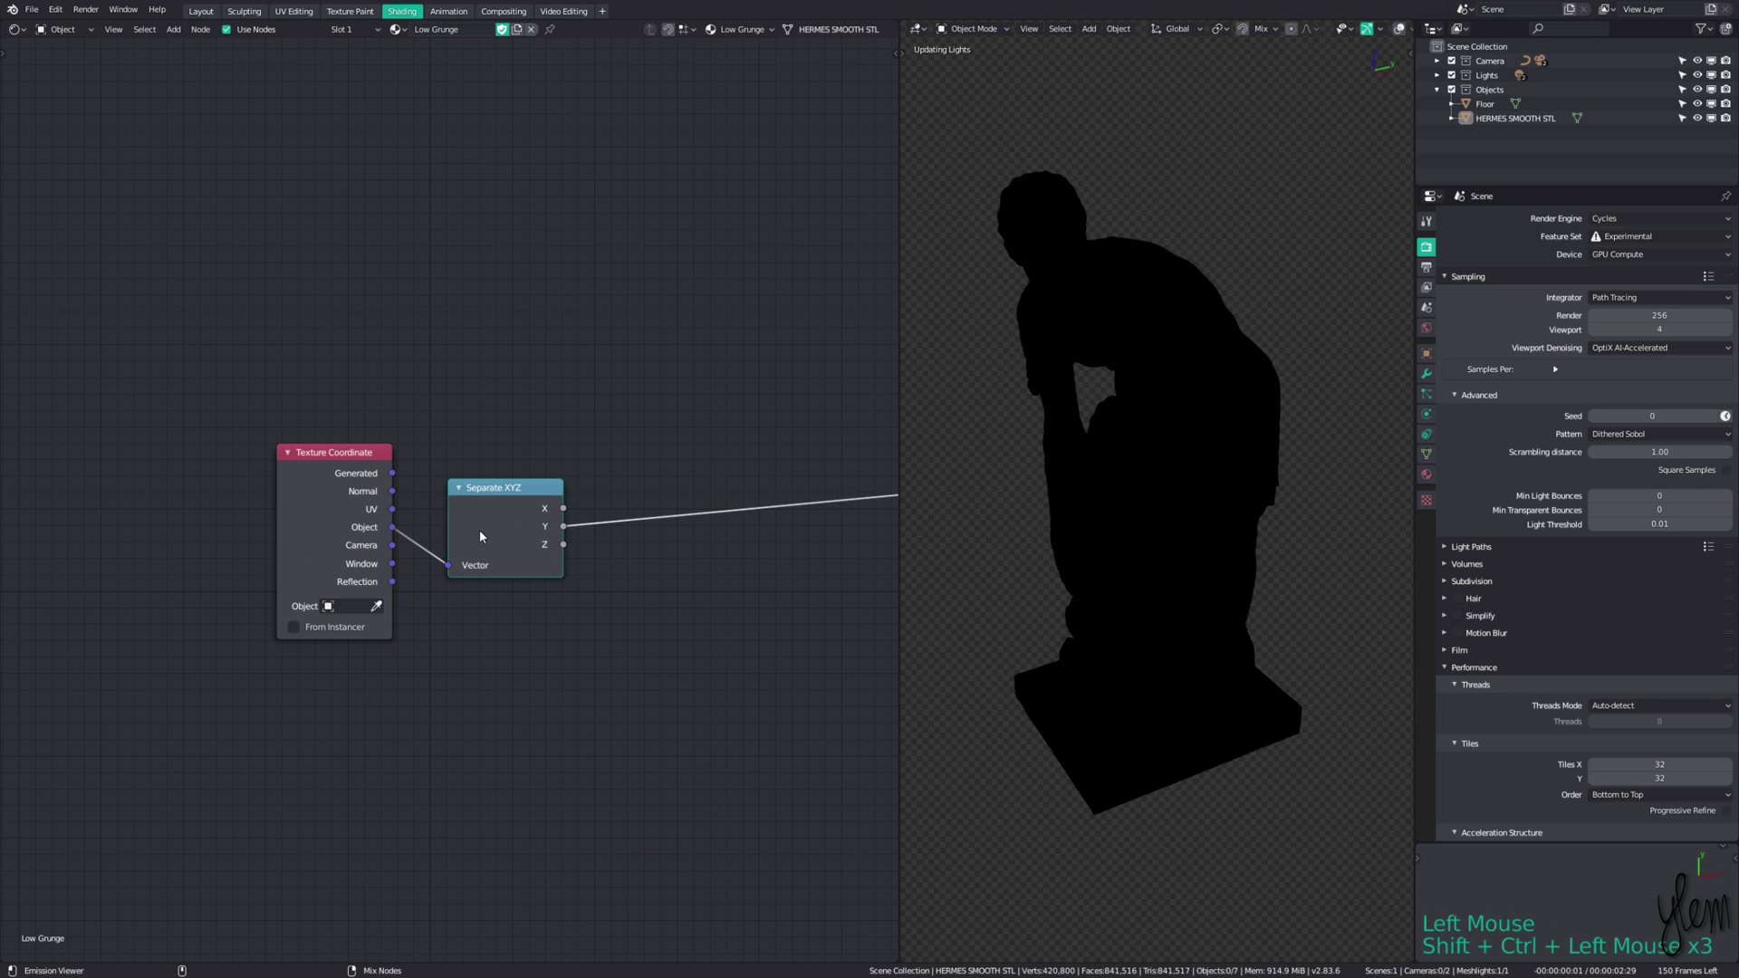
left_click(480, 530, "ctrl+shift")
Step: Insert a Multiply math node on the Z link with a -1 multiplier
middle_click_drag(637, 493, 547, 474)
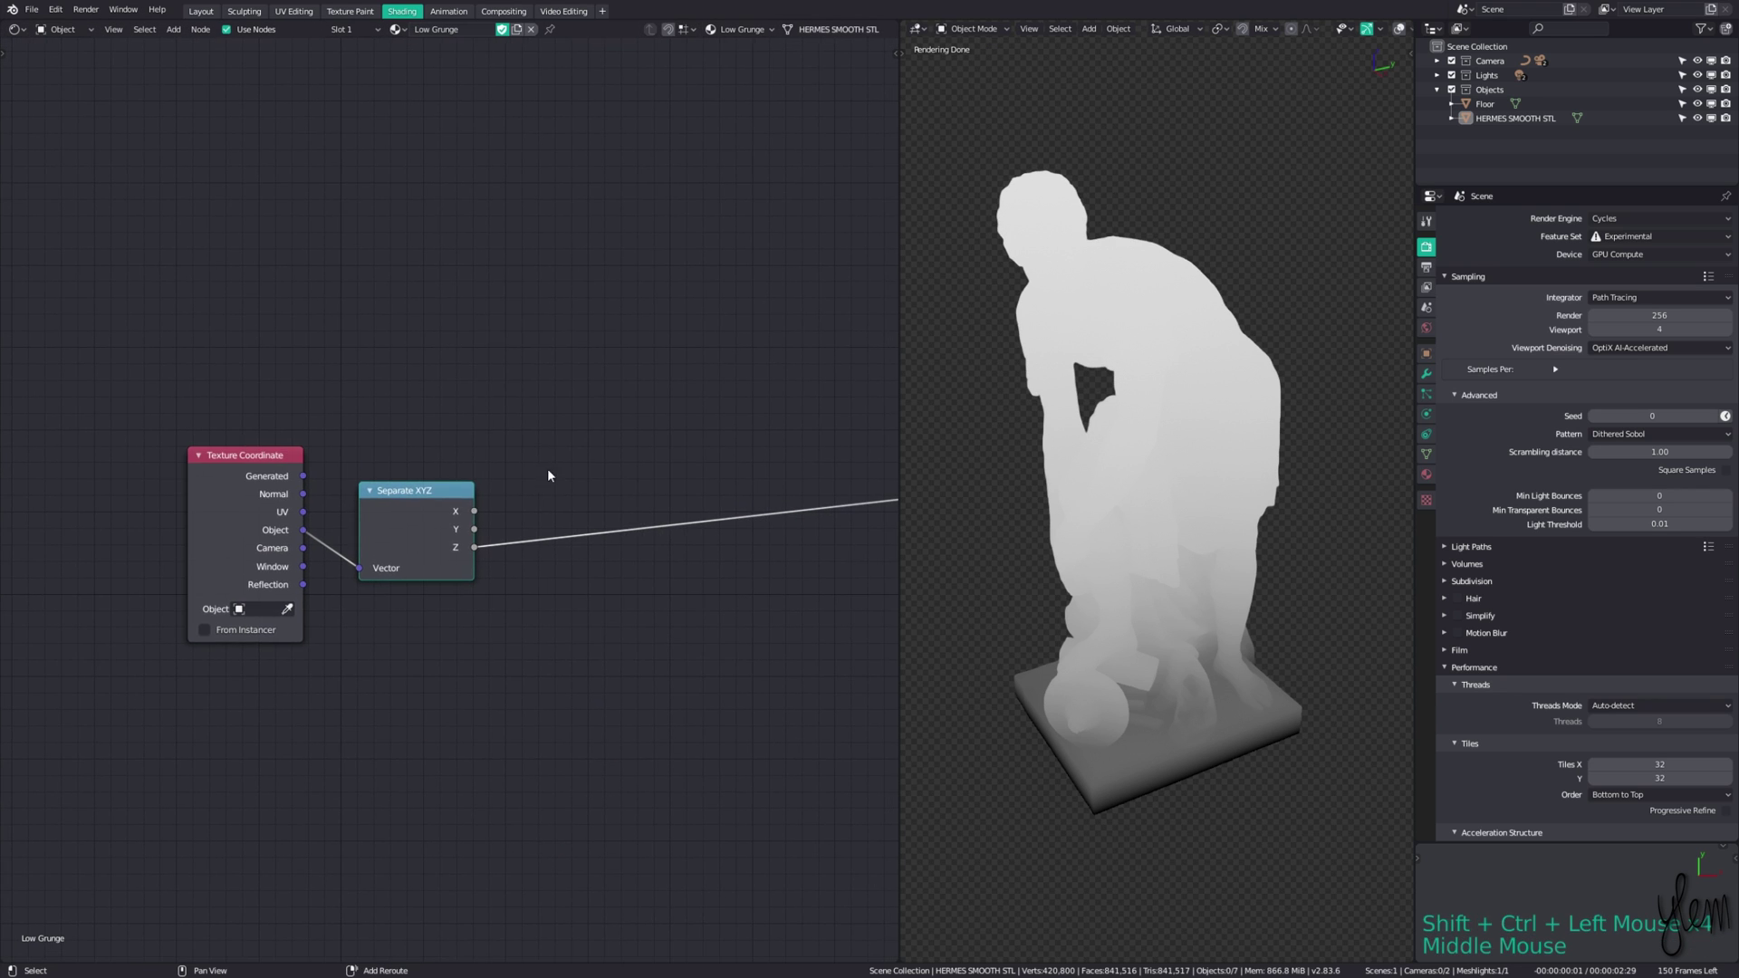
key("shift+a")
mouse_move(550, 472)
left_click(608, 577)
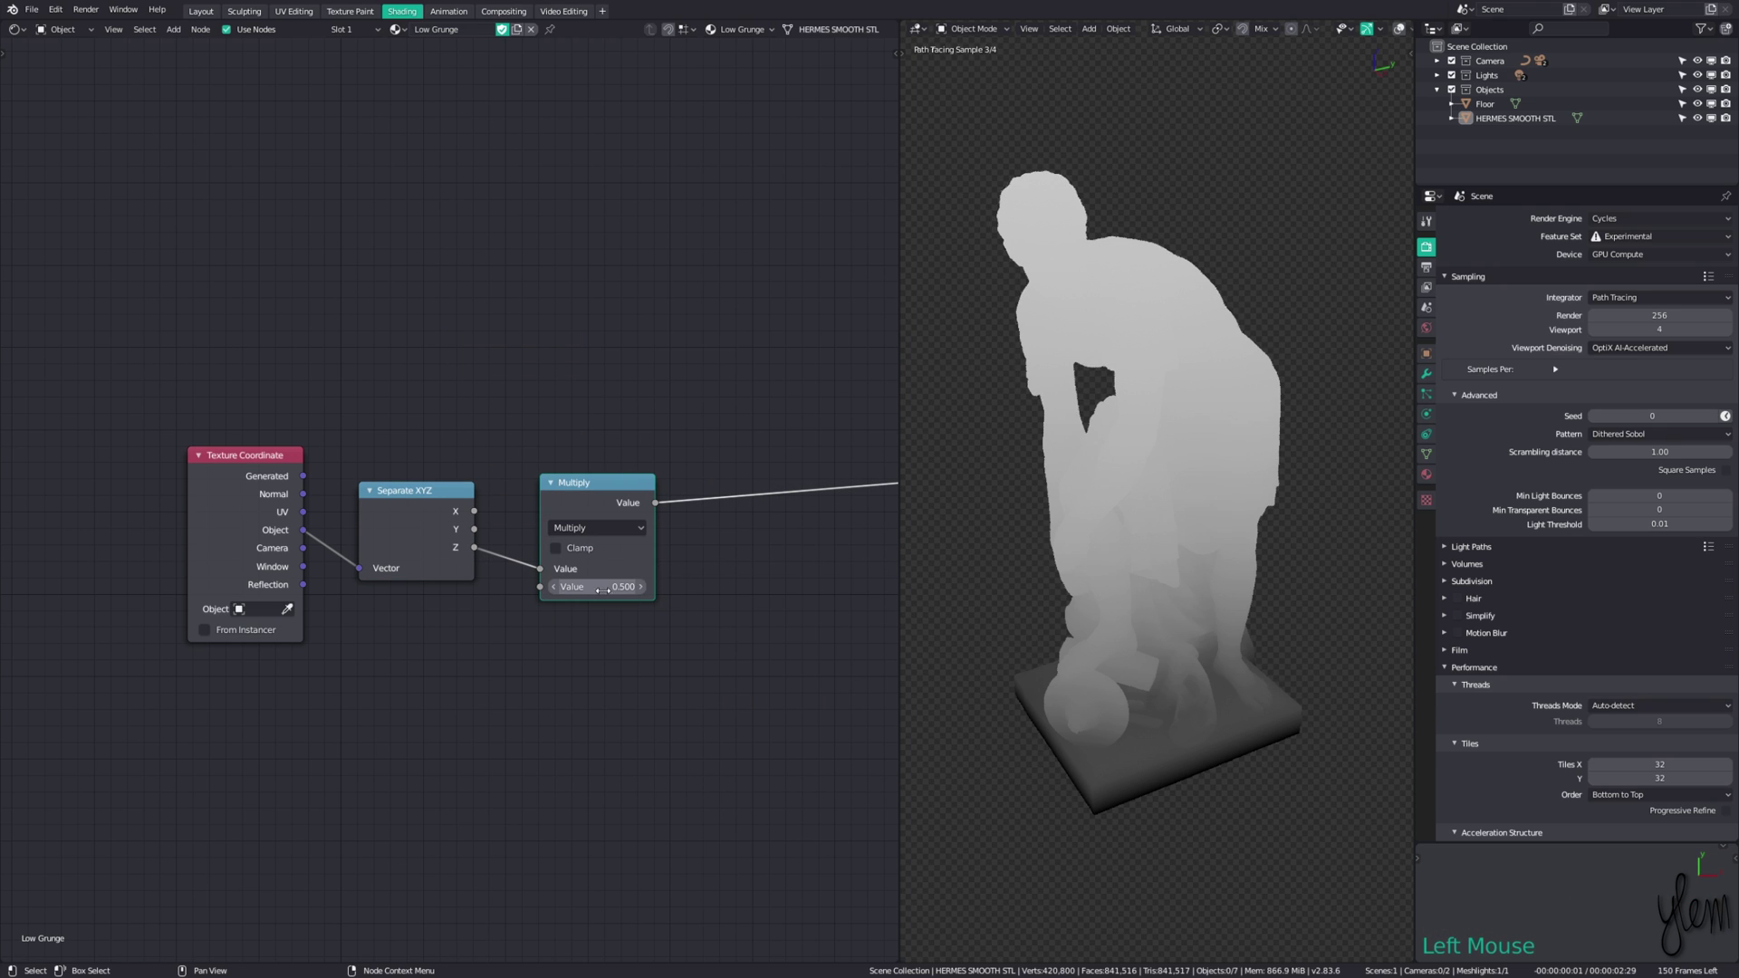
key("Return")
left_click_drag(588, 513, 552, 509)
Step: Duplicate the Multiply into an Add node that offsets the inverted height
key("shift+d")
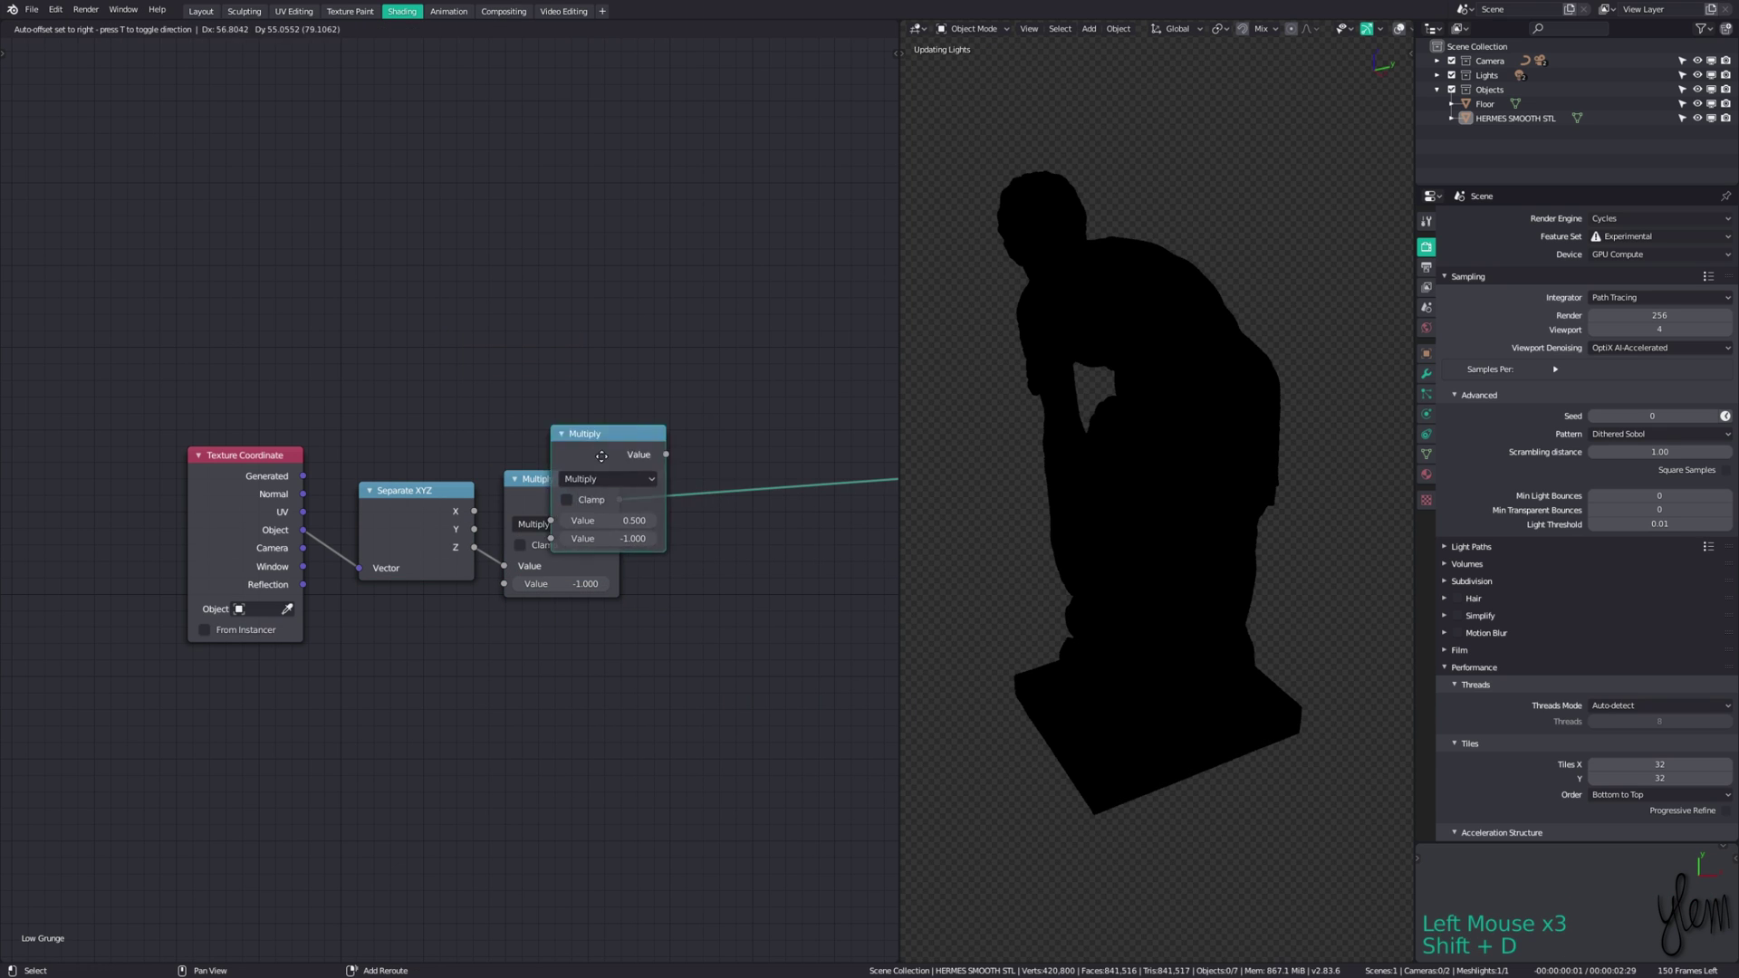
left_click(684, 512)
left_click(721, 526)
left_click(707, 585)
left_click_drag(741, 583, 761, 583, "shift")
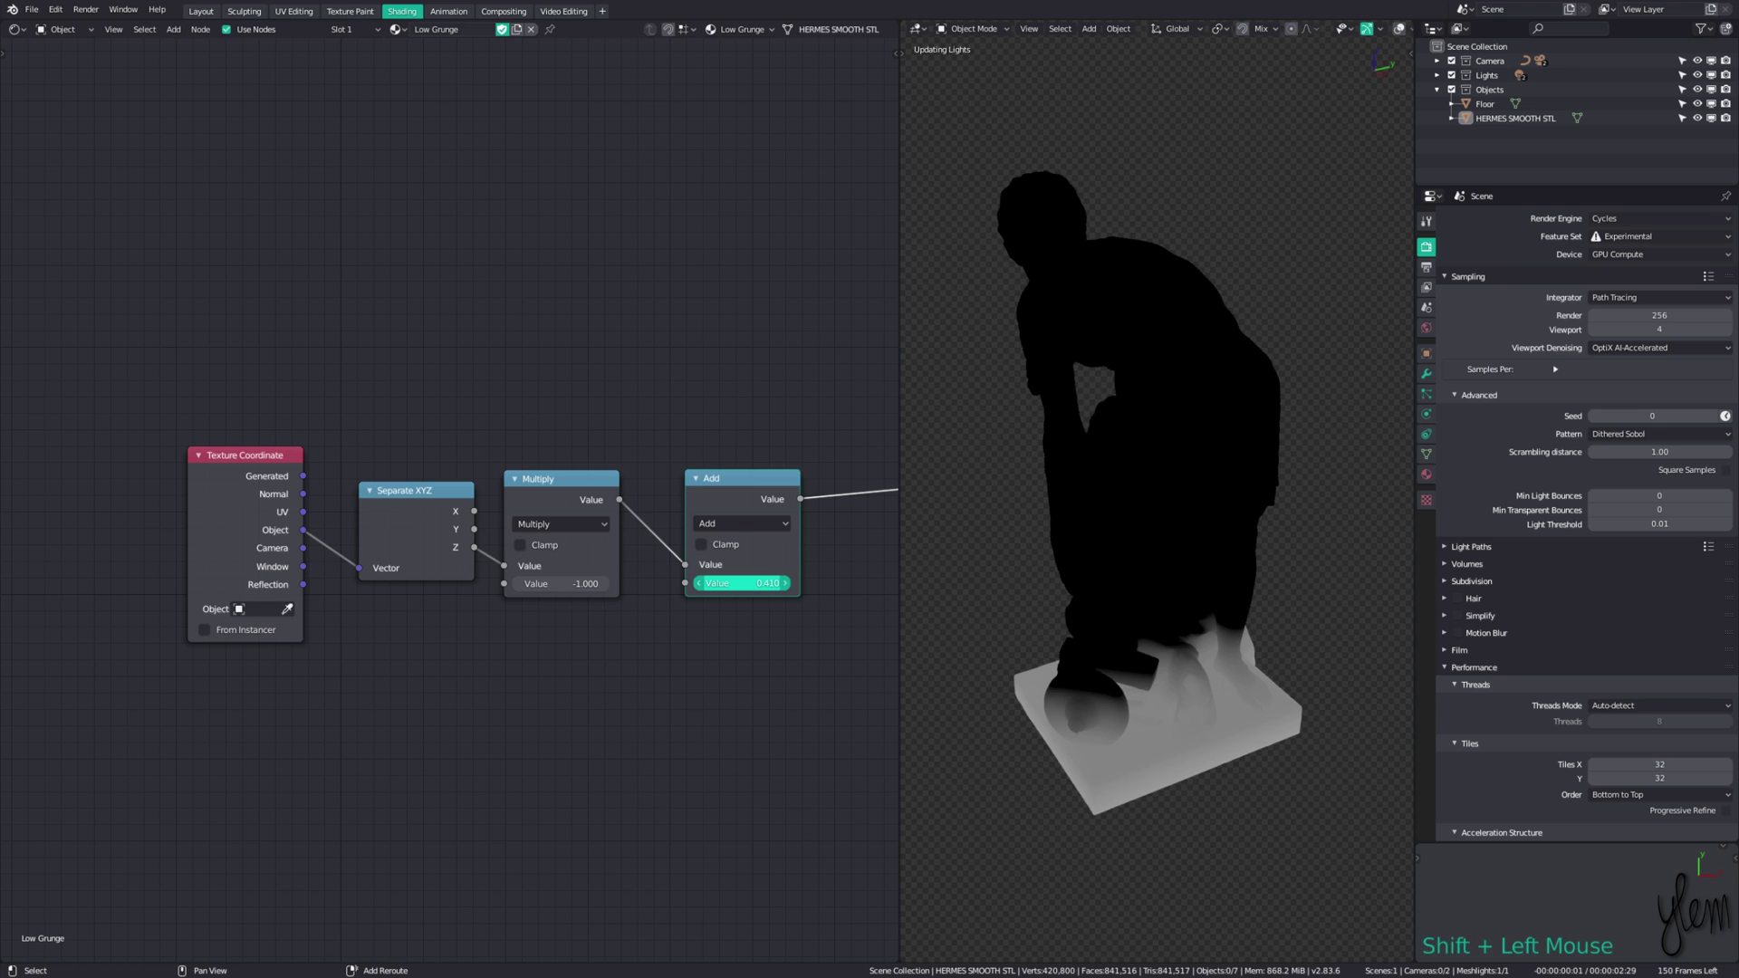
left_click_drag(743, 479, 697, 481)
middle_click_drag(698, 652, 602, 660)
left_click_drag(675, 634, 468, 496)
Step: Multiply the Z height by a new Noise Texture with Detail 4, ahead of the grime chain
key("g")
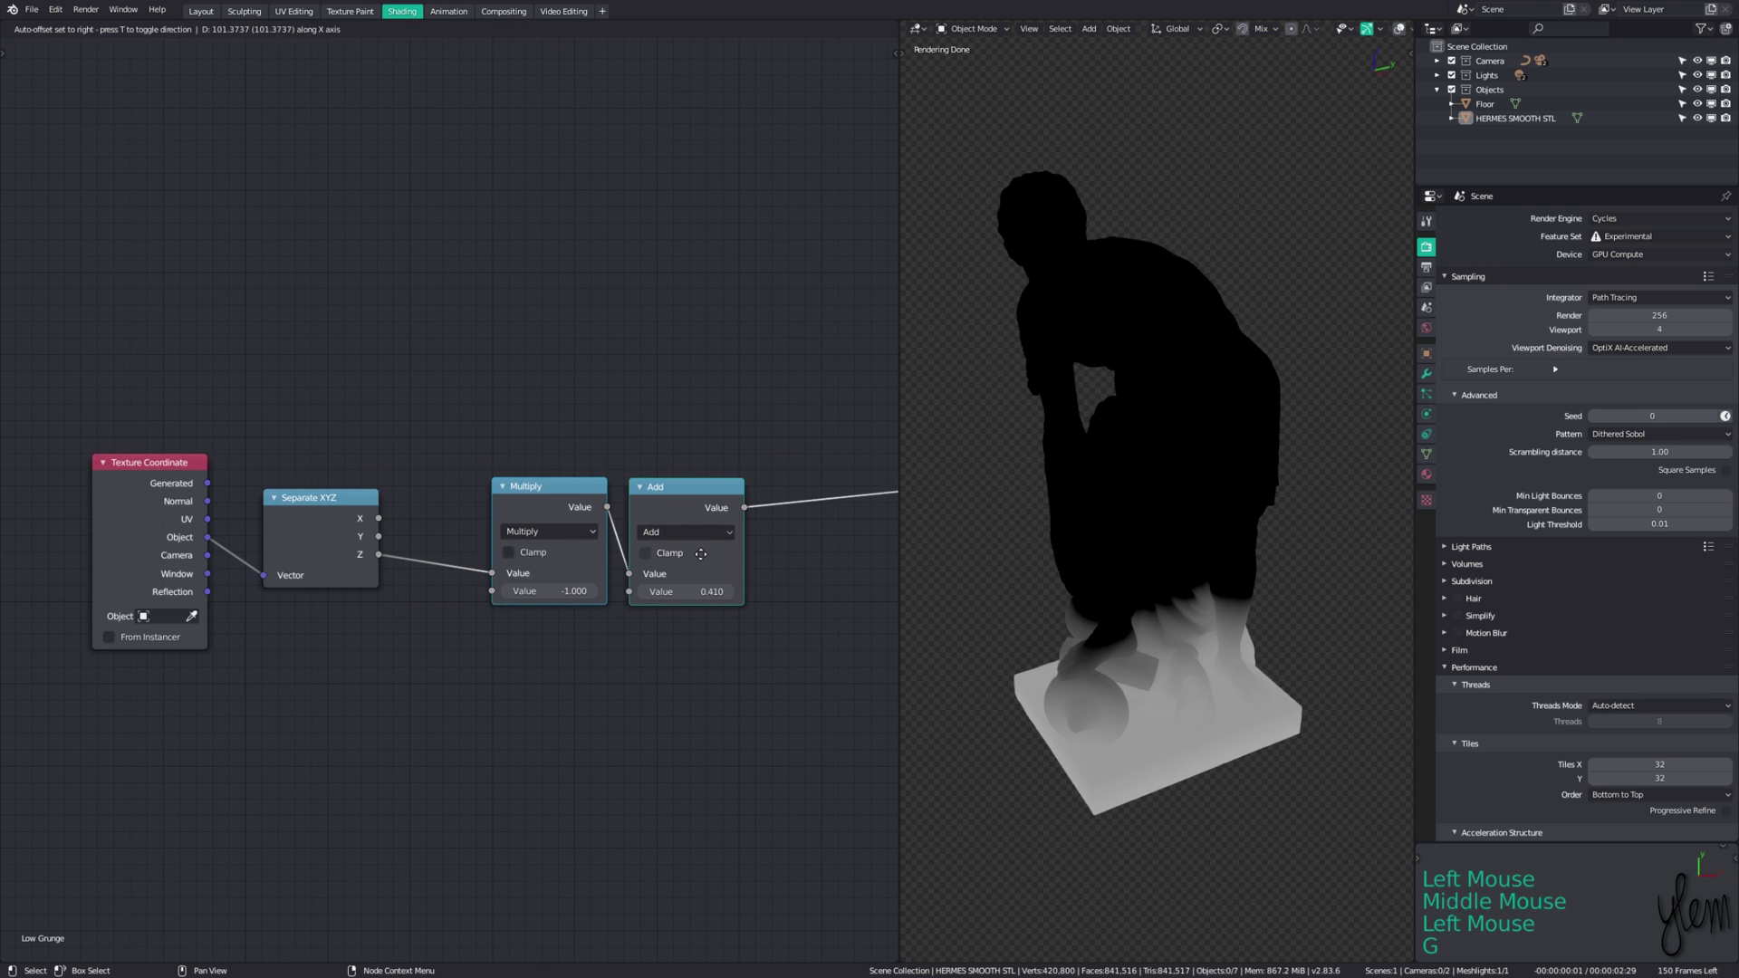
left_click(562, 496)
left_click(557, 492)
key("shift+d")
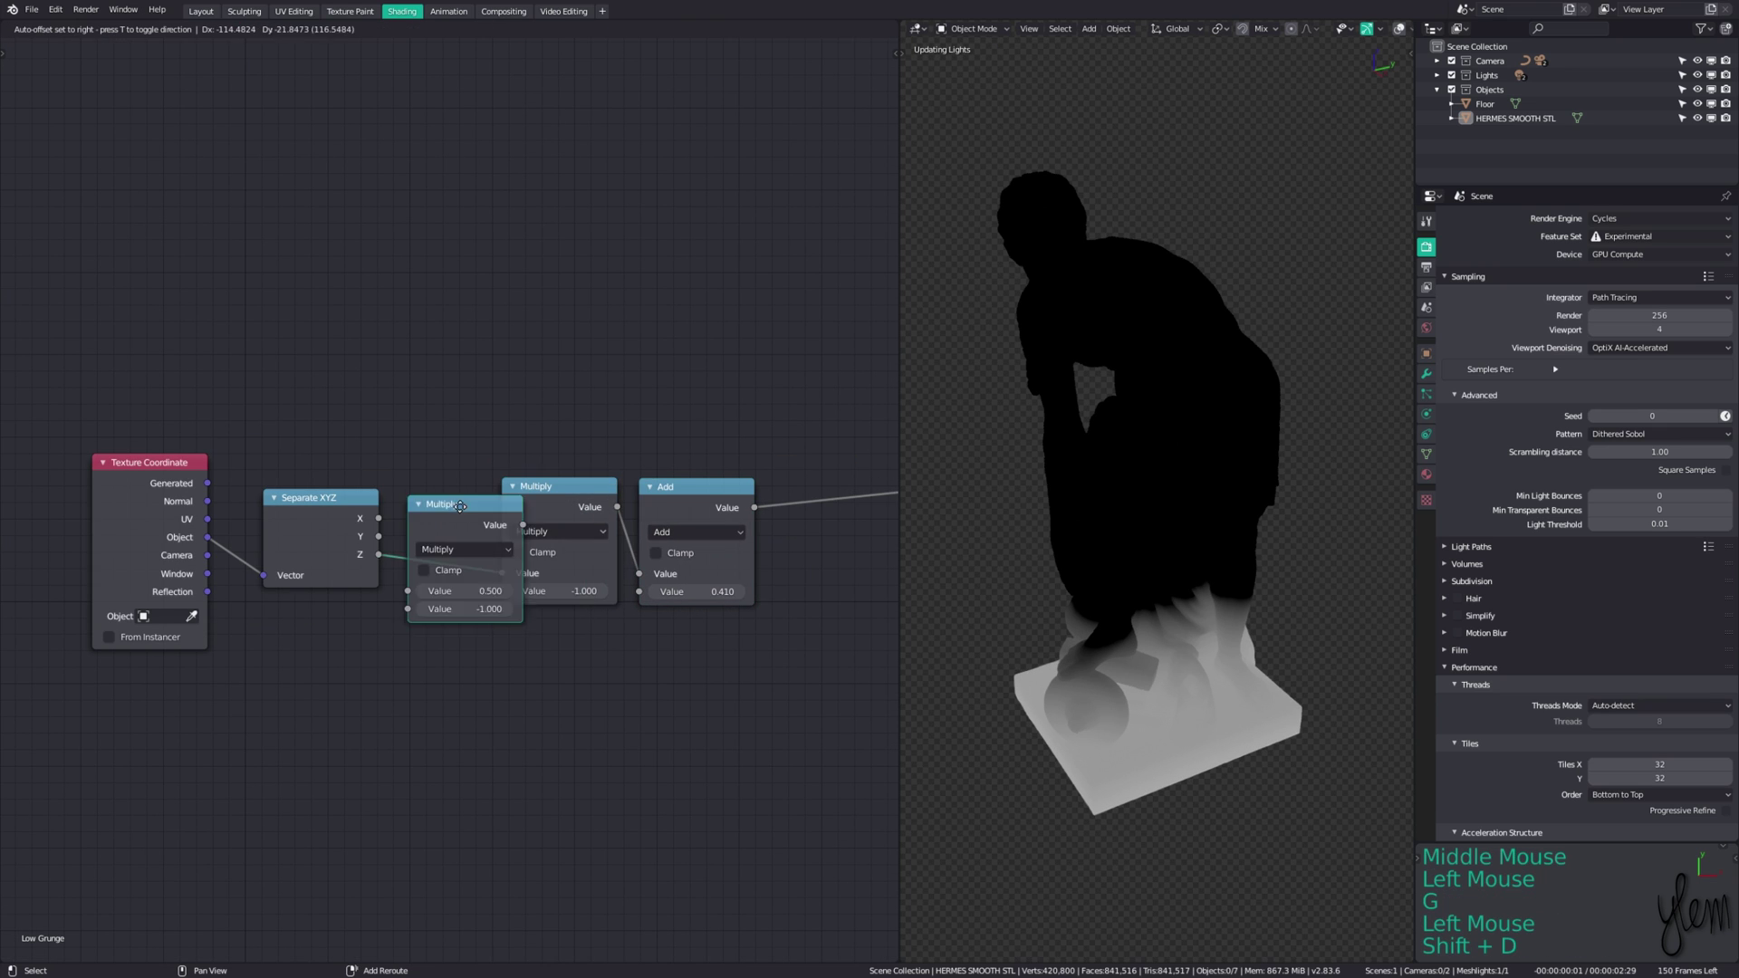
left_click(496, 484)
key("shift+a")
left_click(452, 666)
left_click(328, 708)
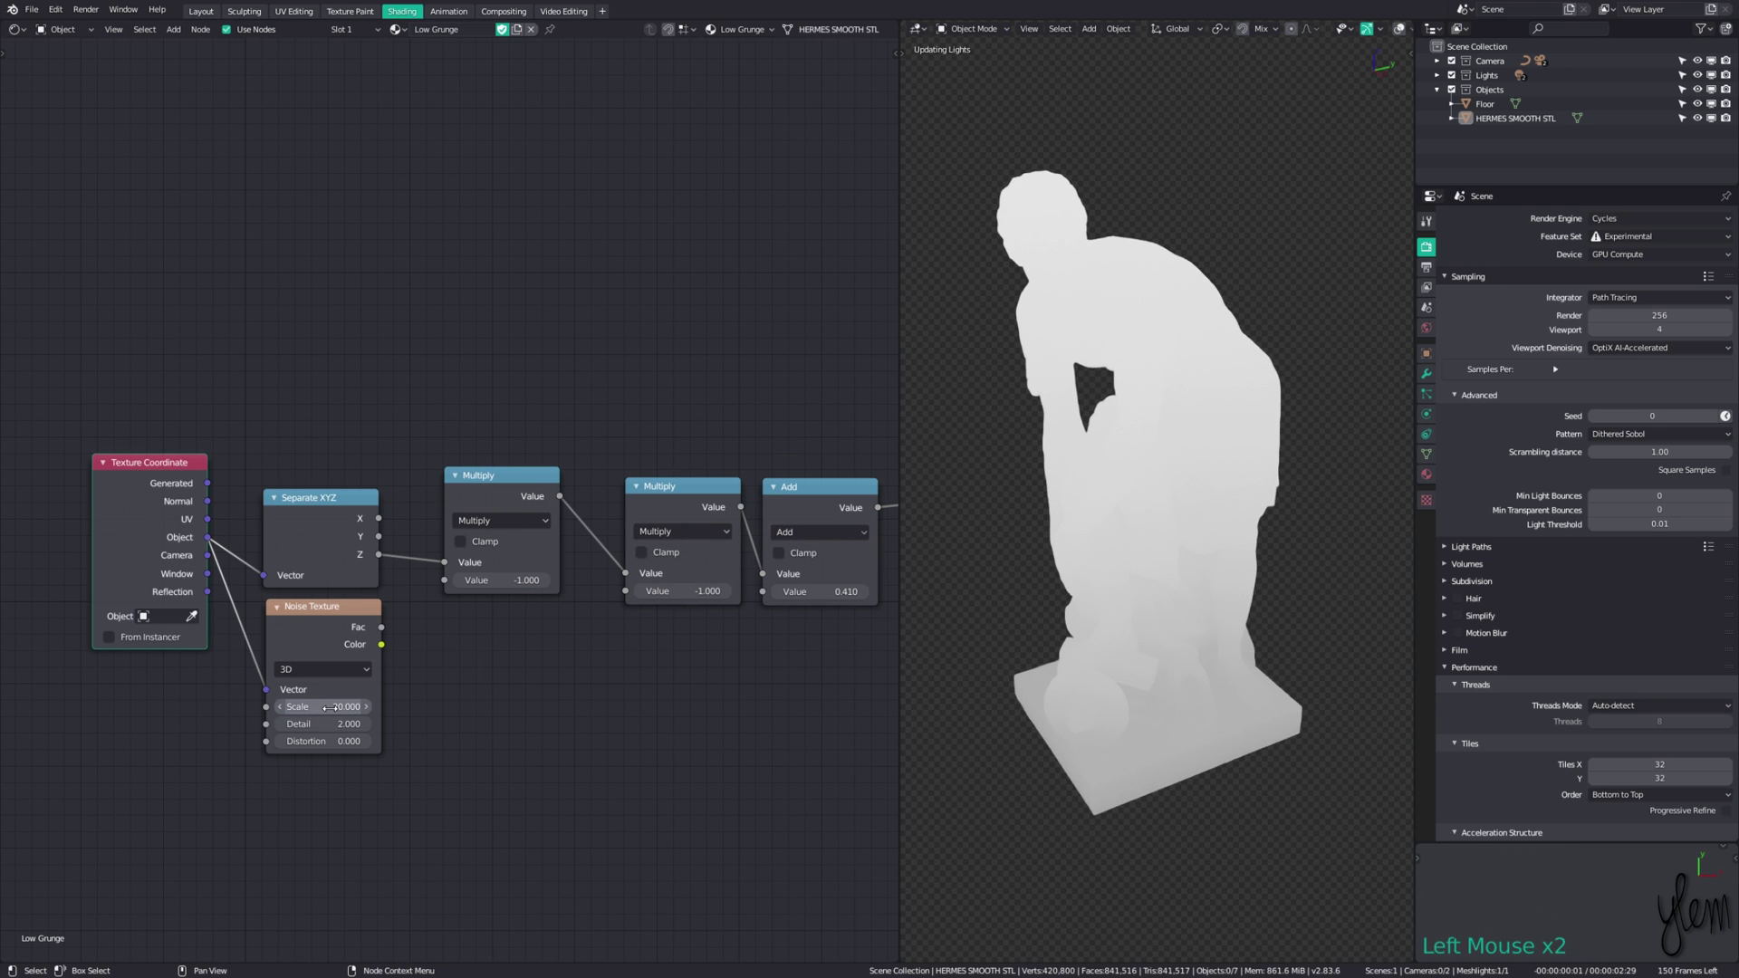
left_click_drag(319, 723, 328, 723)
left_click_drag(381, 627, 445, 581)
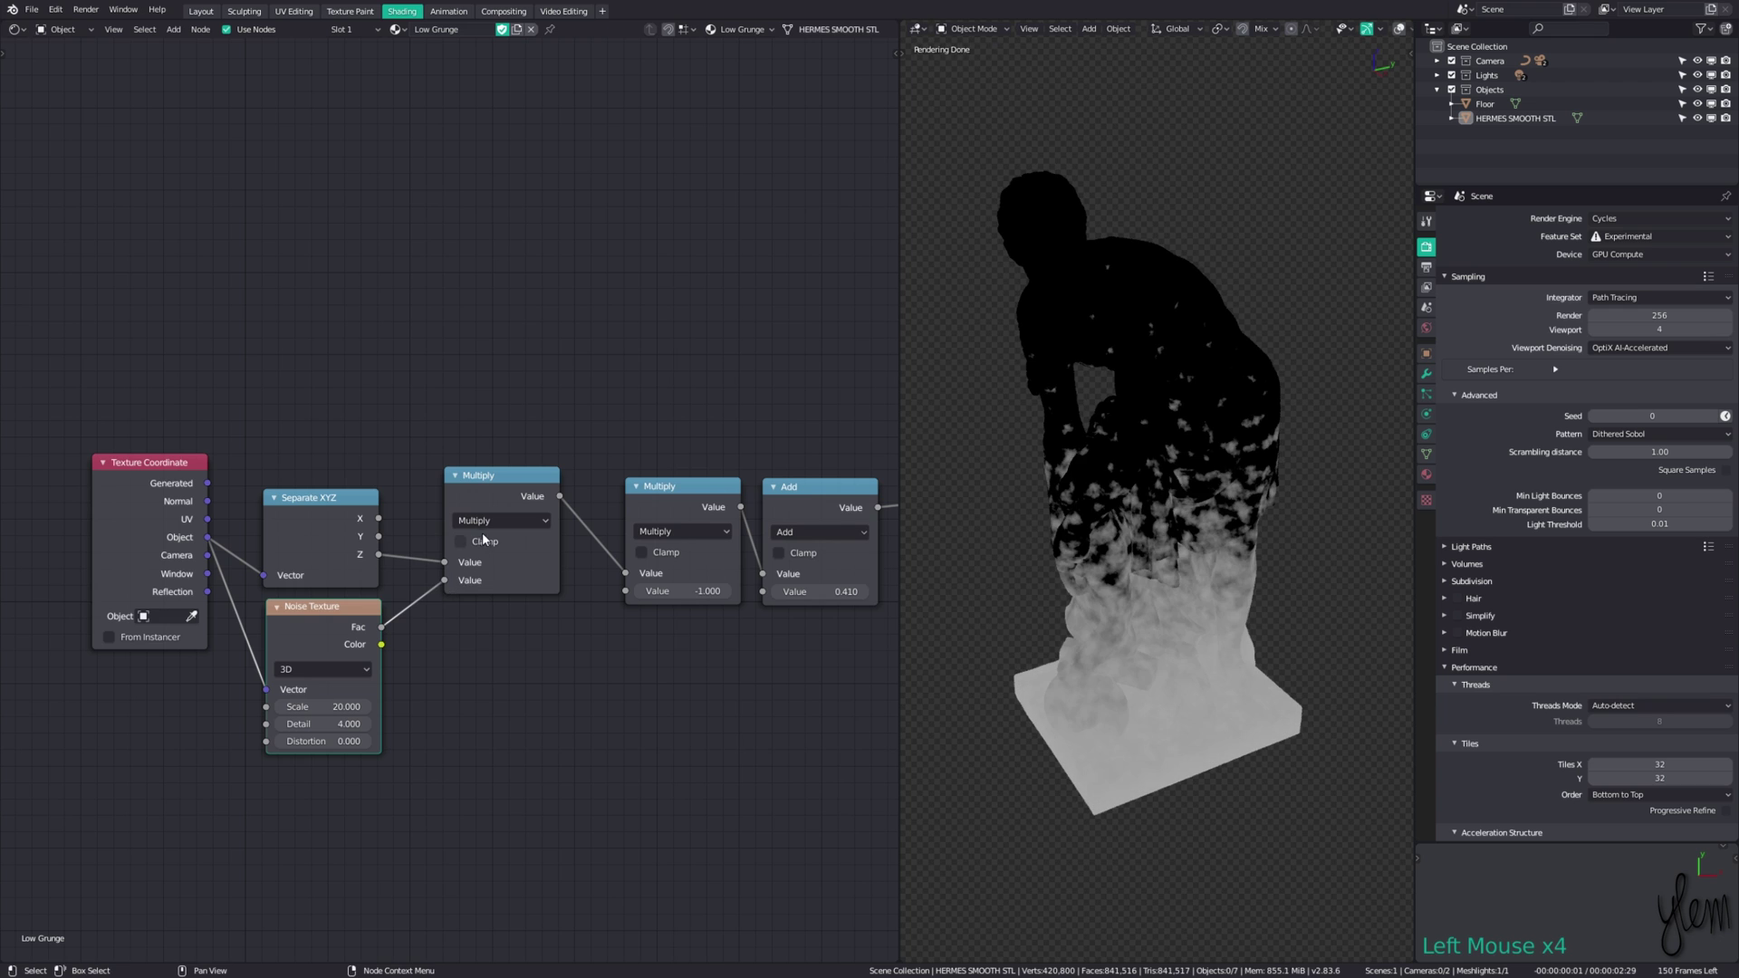
middle_click_drag(770, 580, 574, 586)
Step: Set the Add offset to 0.1 and duplicate the last Multiply for the ×10 stage
left_click_drag(625, 598, 525, 598, "shift")
middle_click_drag(616, 594, 540, 600)
left_click(419, 502)
key("shift+d")
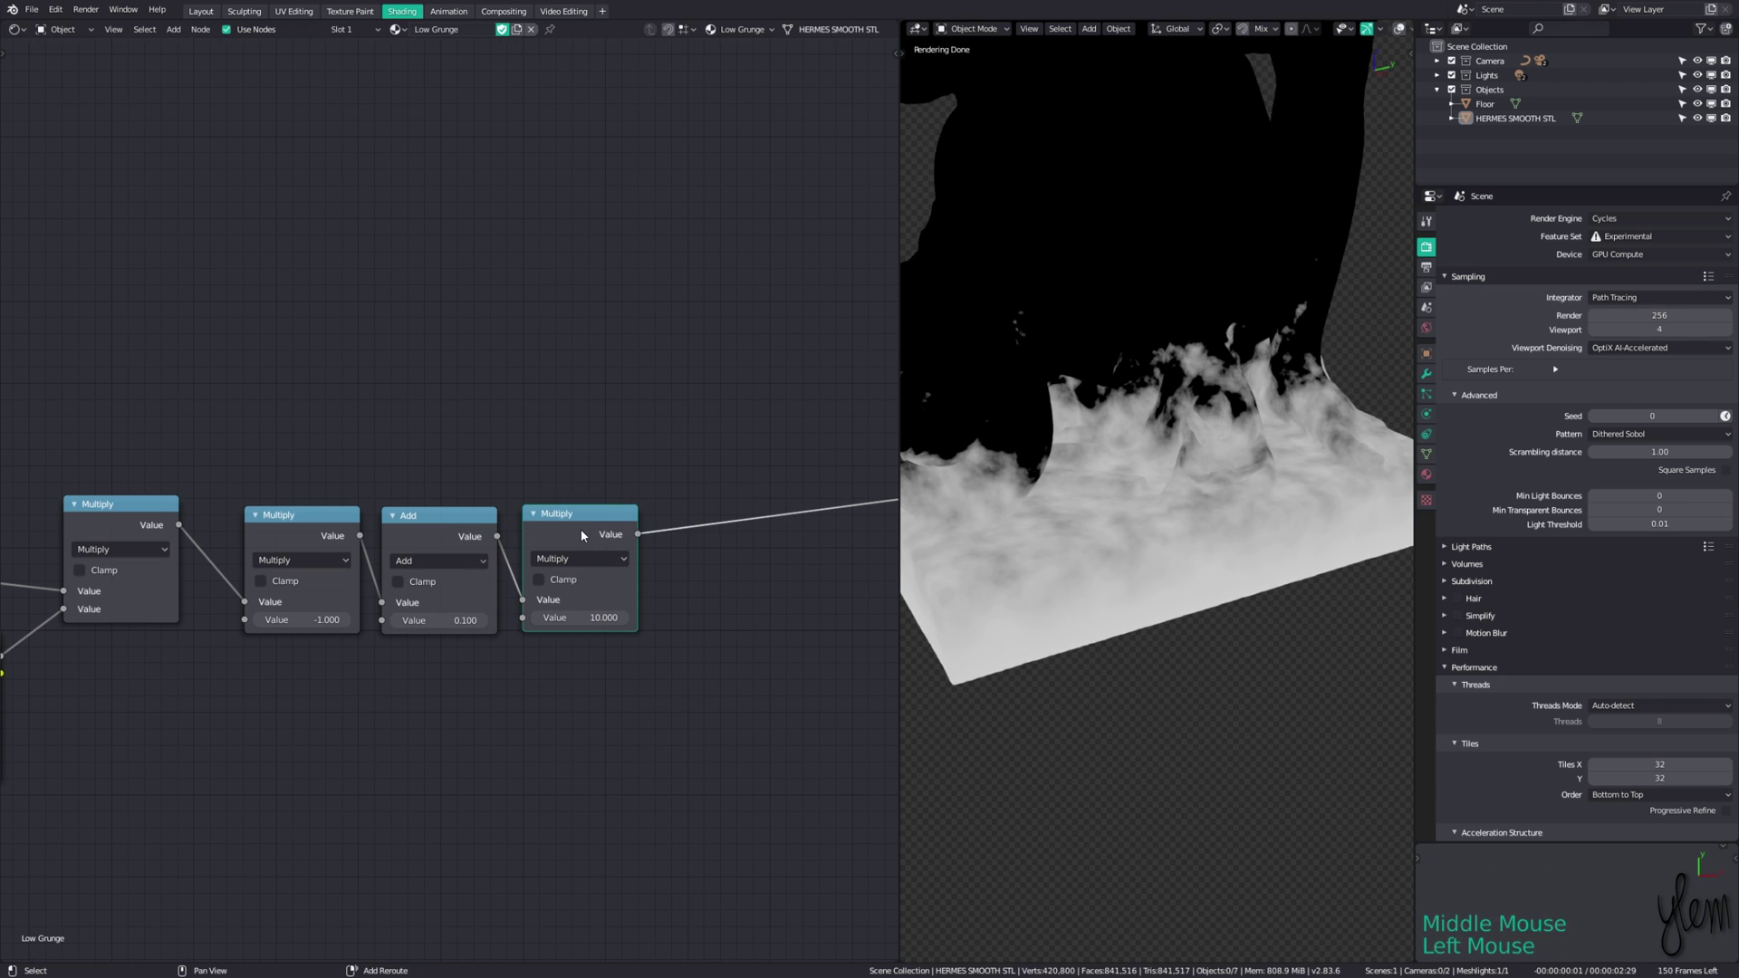
Step: Link the Noise Regular texture into the new Multiply and plug in its vector coordinates
left_click_drag(638, 685, 705, 616)
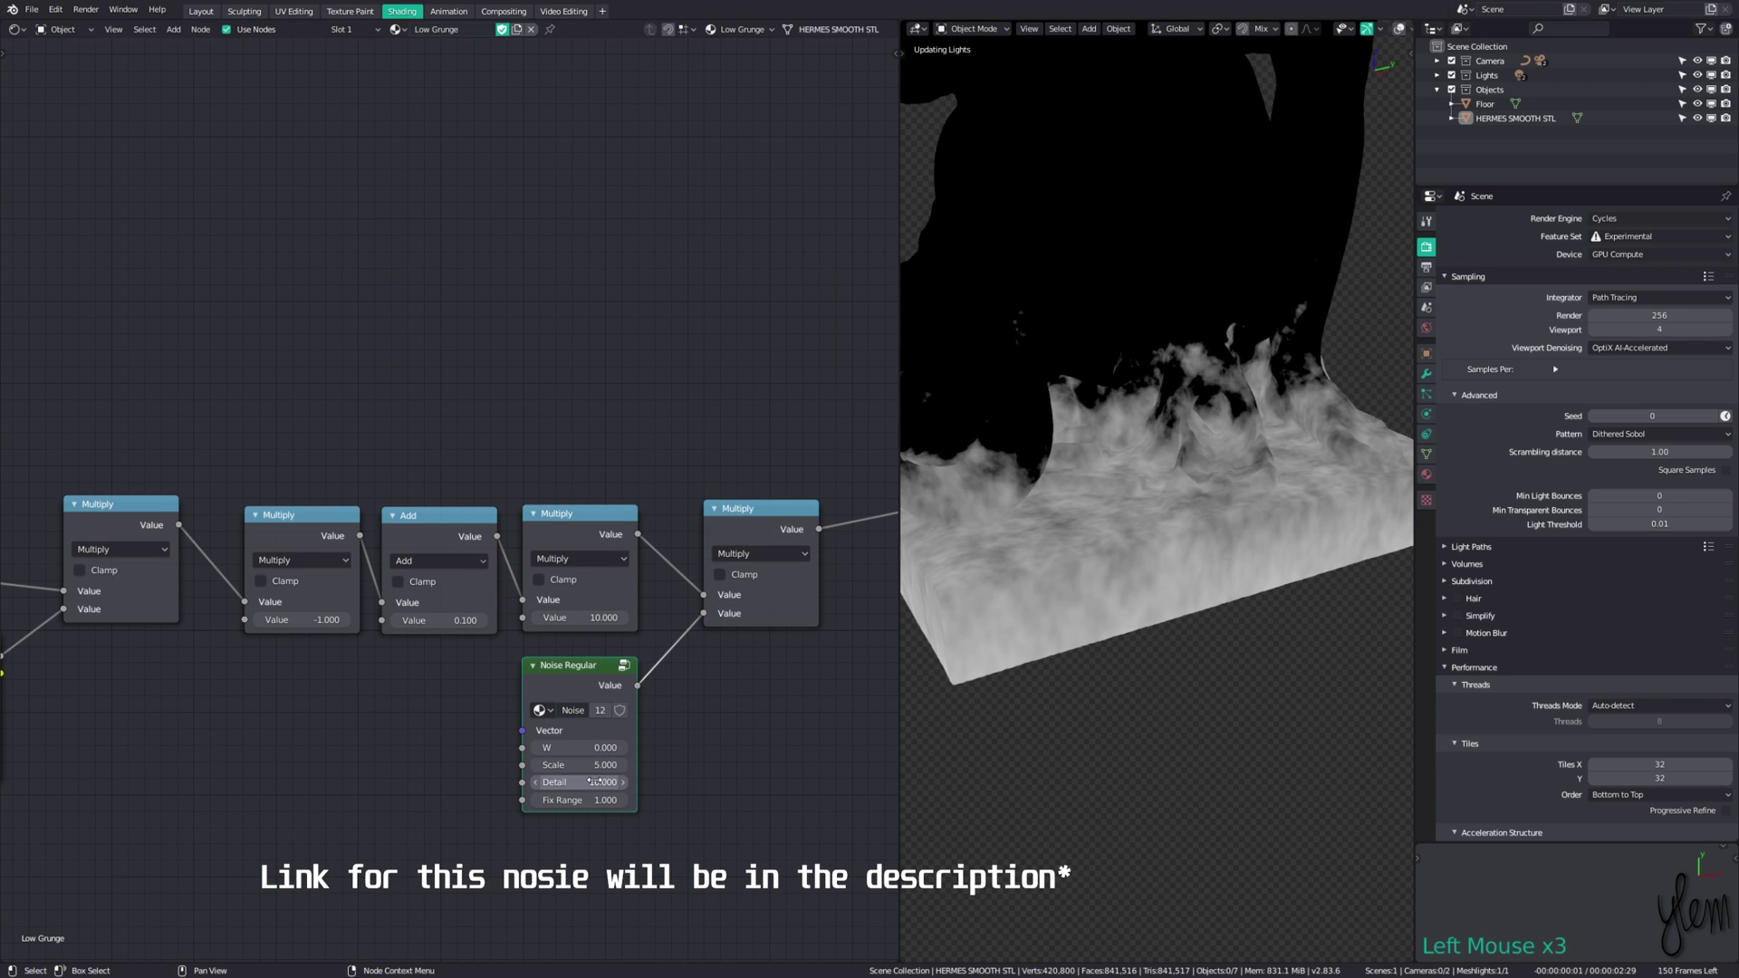
left_click_drag(53, 533, 571, 662)
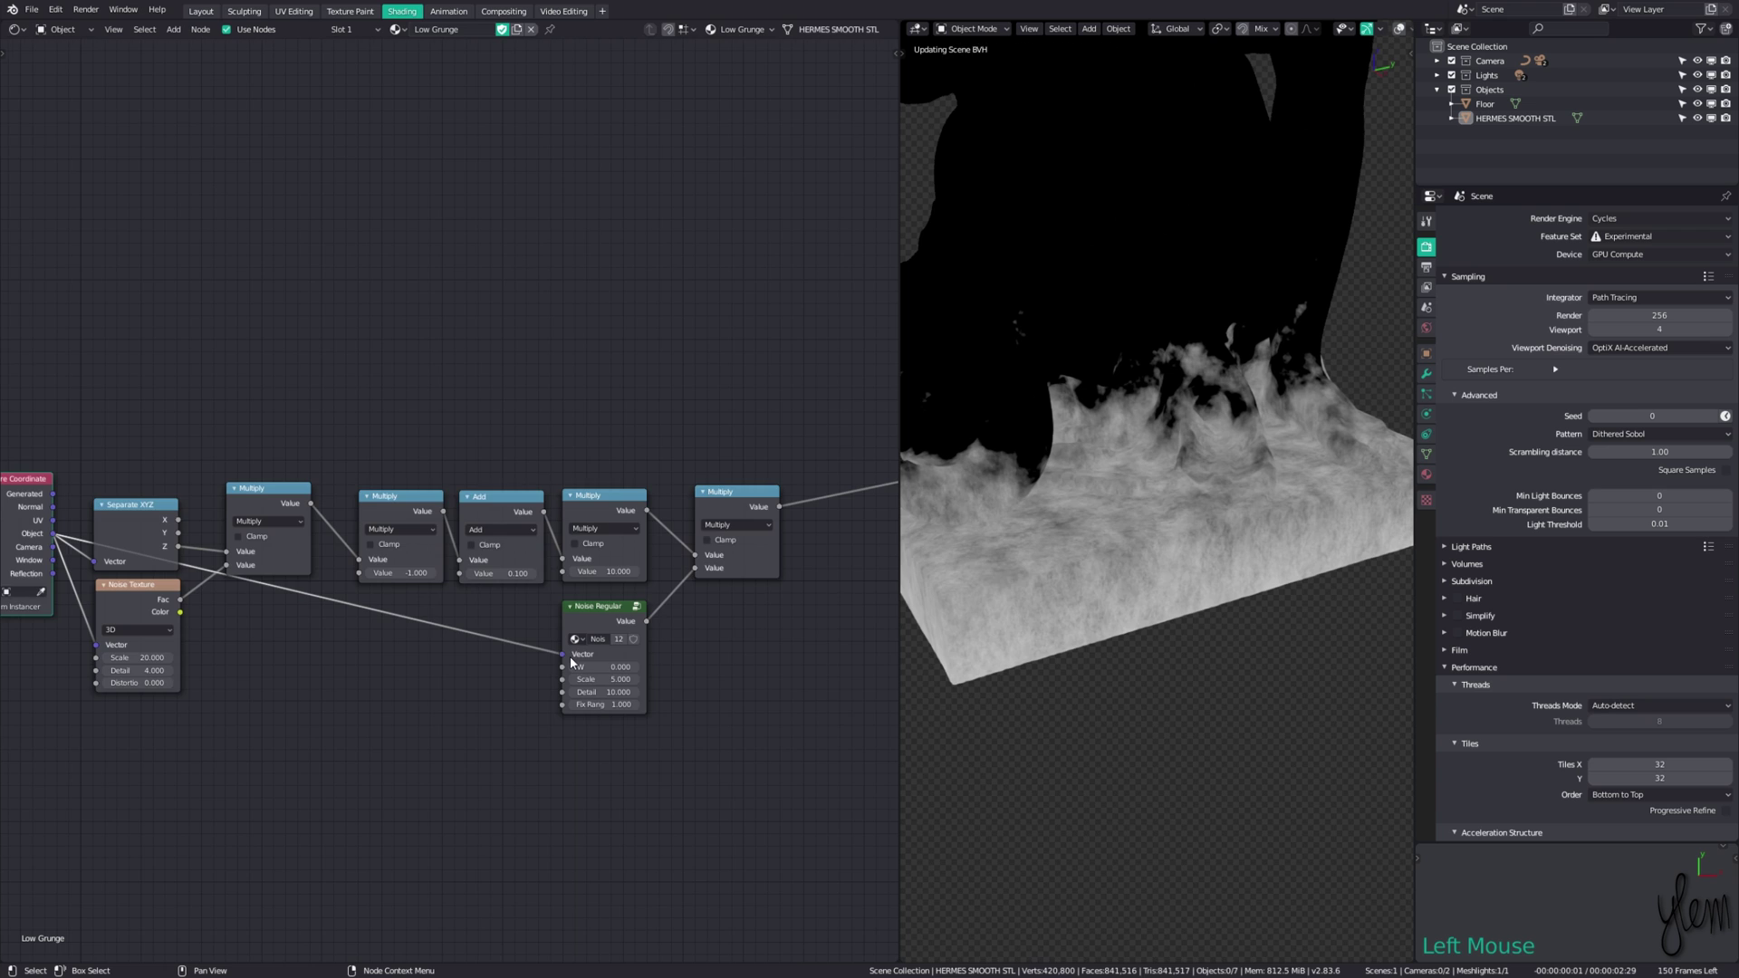
middle_click_drag(570, 662, 382, 712)
Step: Insert a duplicated Multiply with value 5 just before the Viewer
left_click(480, 542)
key("shift+d")
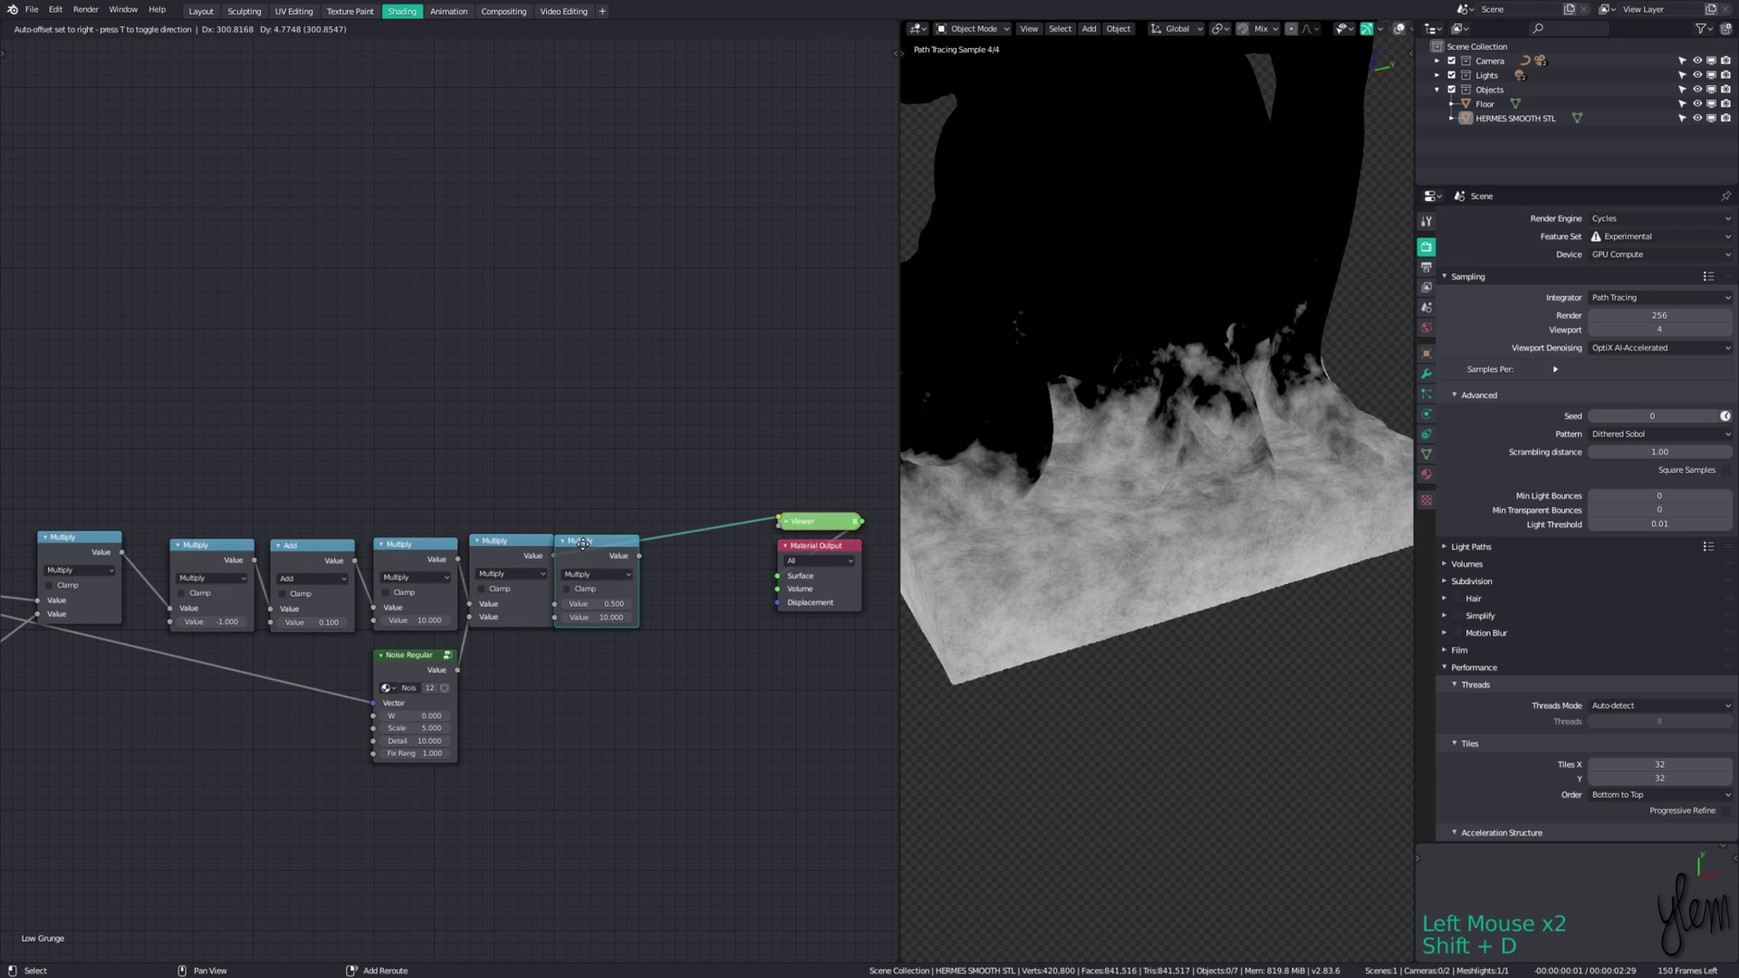
left_click(593, 549)
left_click(644, 619)
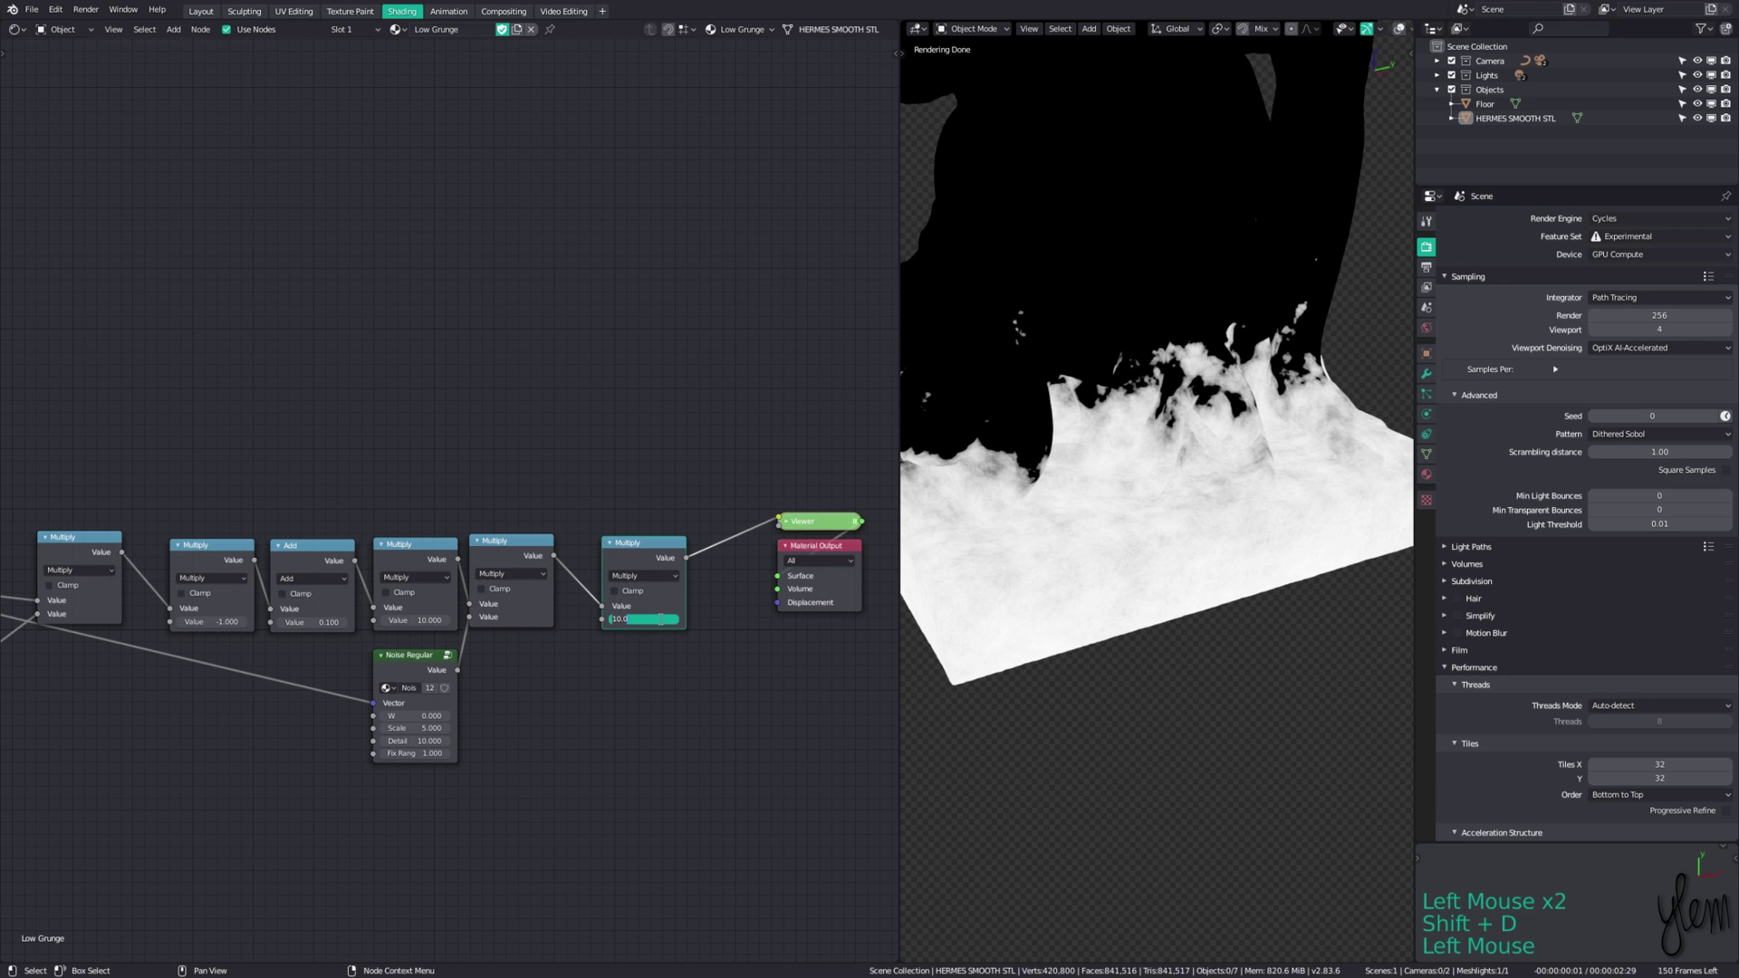
type("5")
key("Return")
left_click(590, 590)
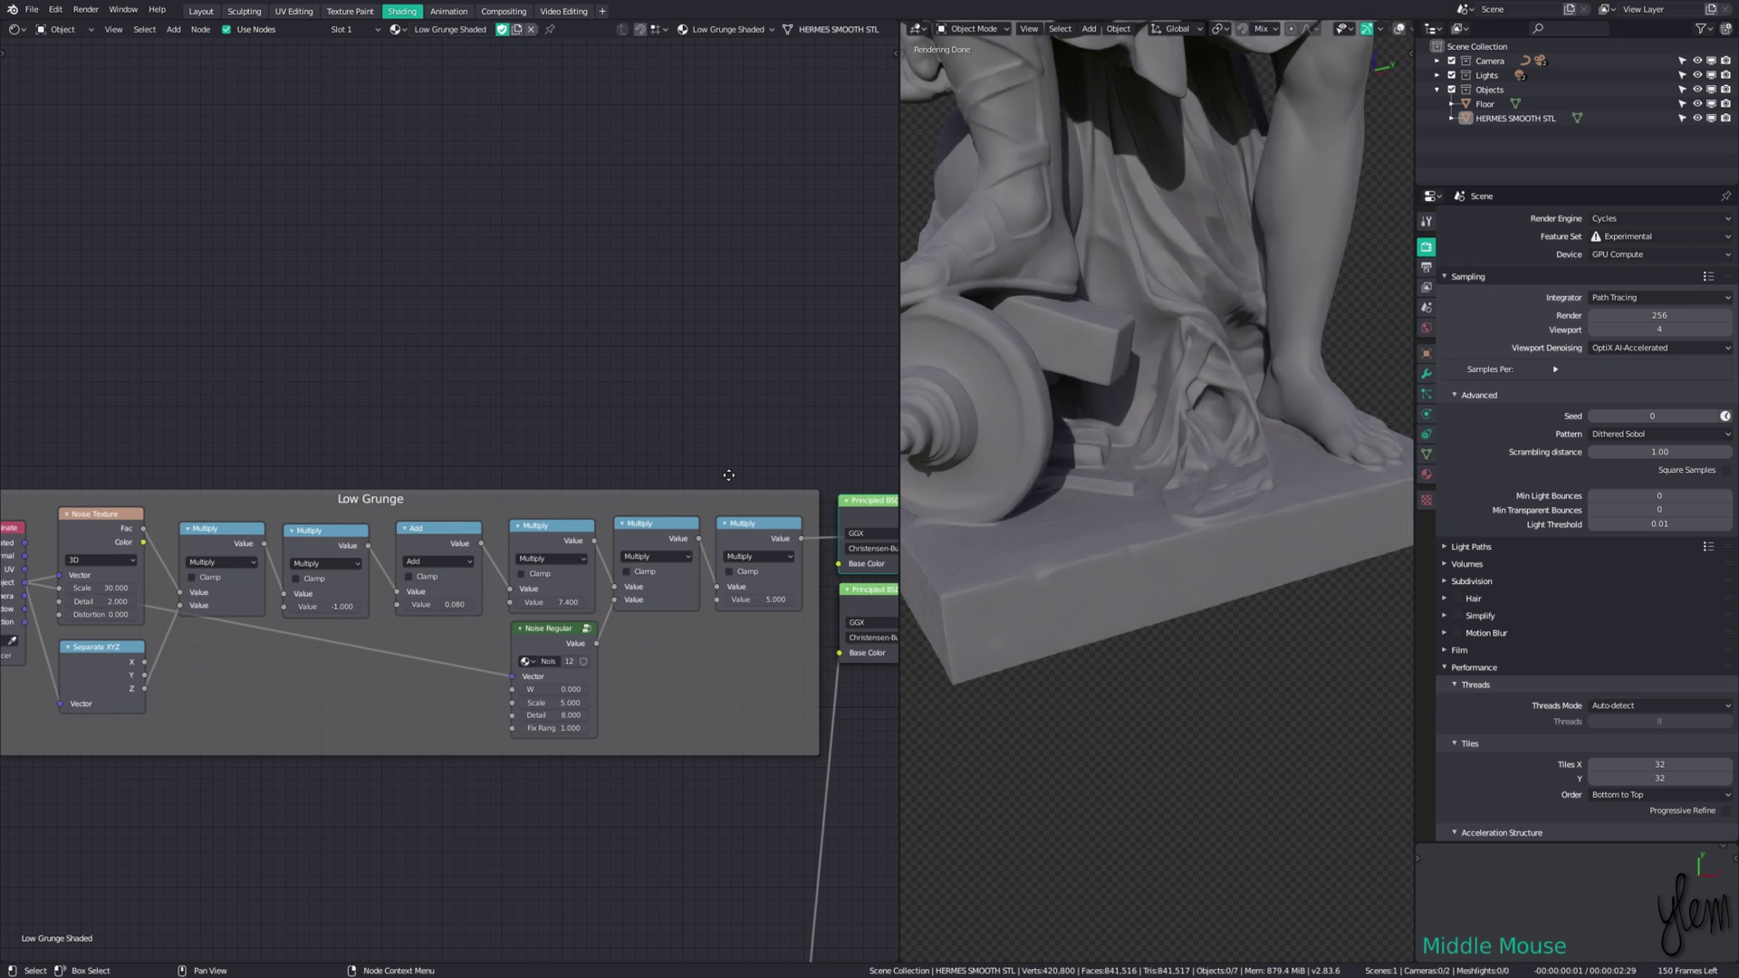
Step: Preview the Mix Shader result to show the grimy base on the statue
middle_click_drag(728, 474, 469, 465)
left_click(755, 515, "ctrl+shift")
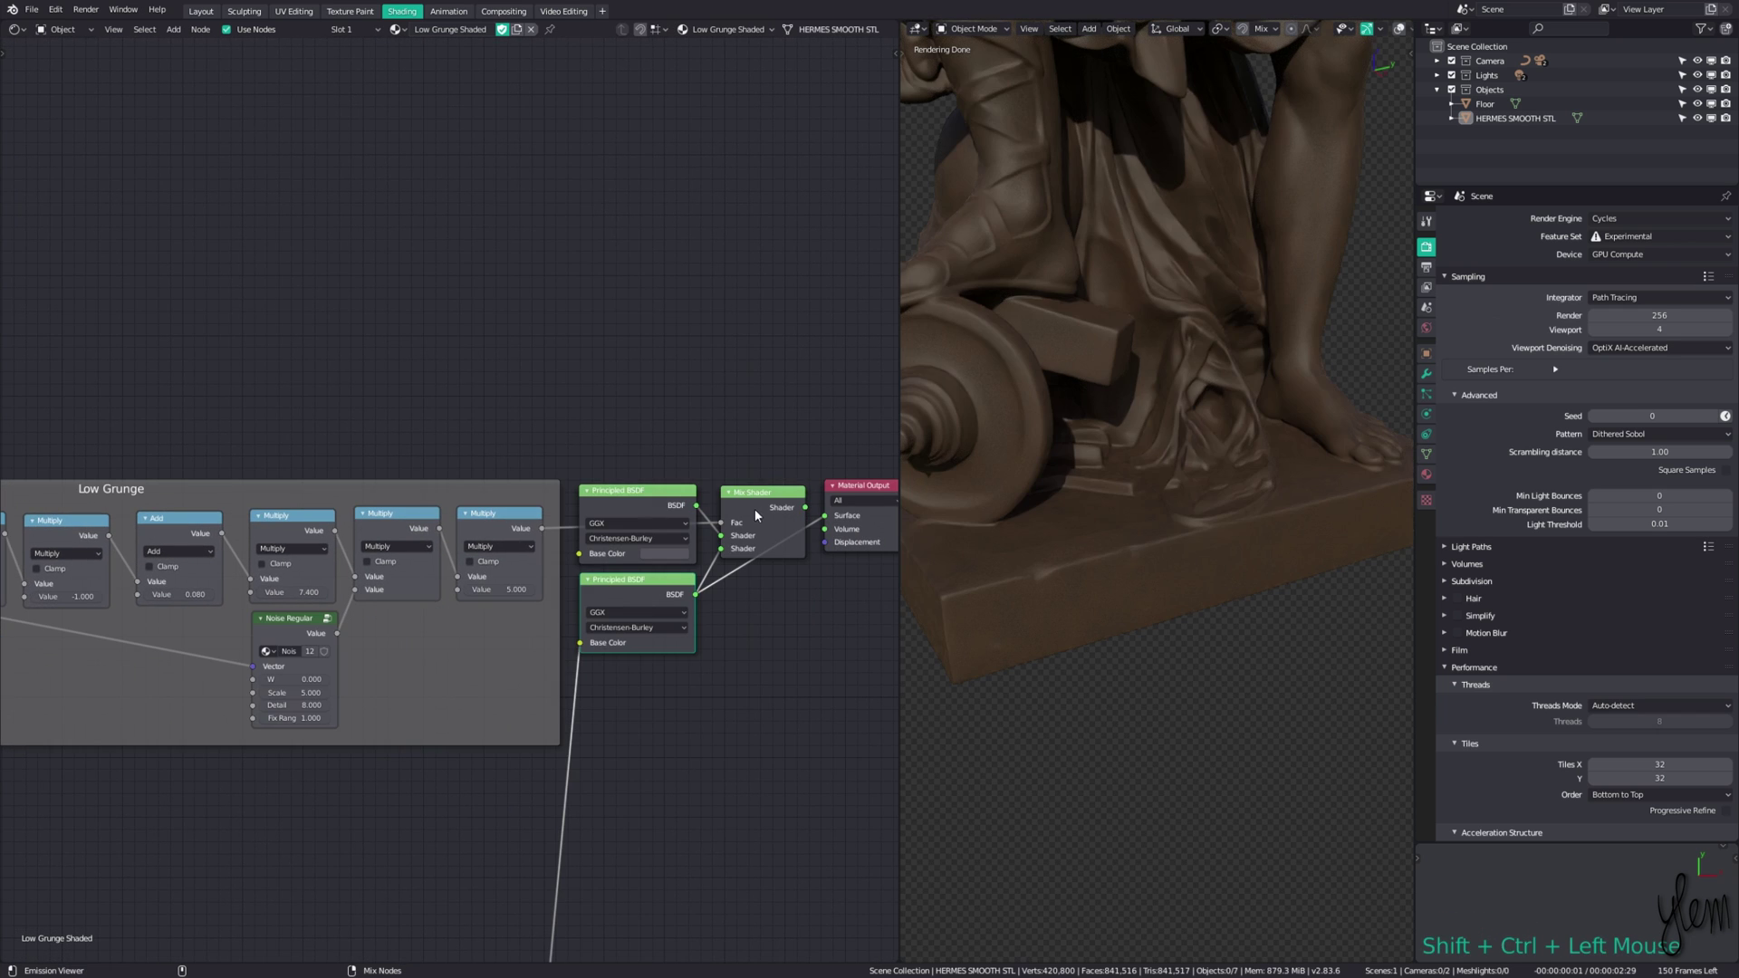
scroll(1232, 443, "down", 4)
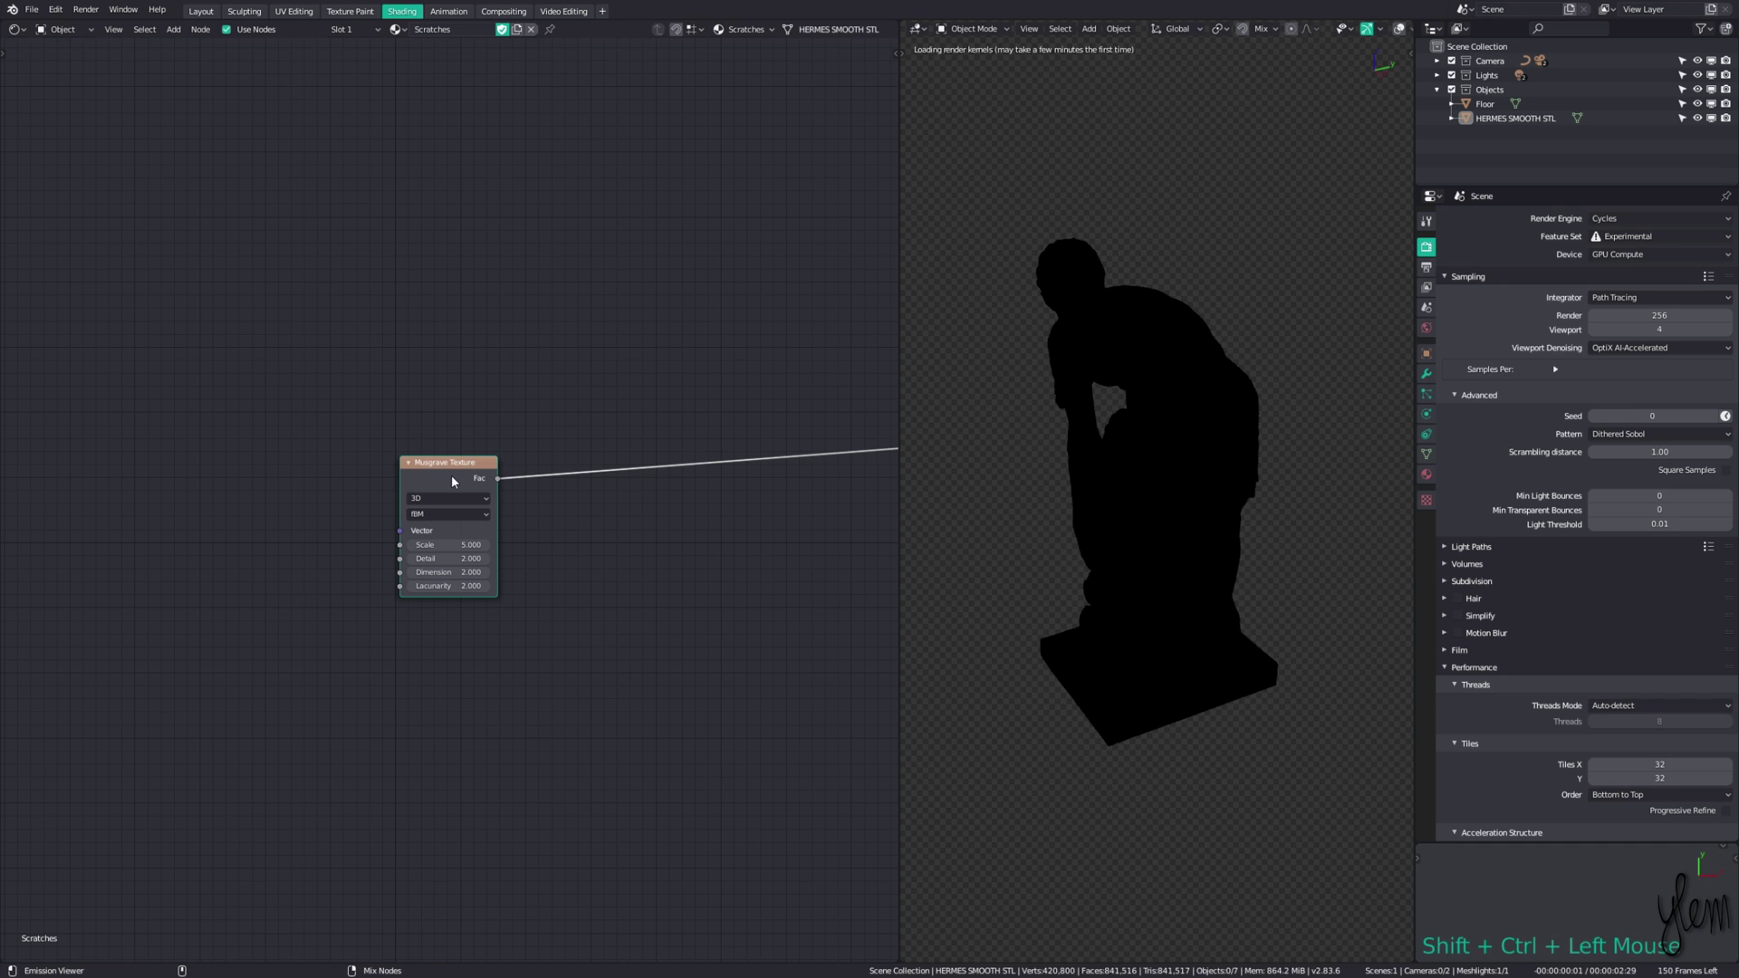
Step: Add mapping nodes to the Musgrave with Ctrl+T and set Mapping X scale to 10
scroll(700, 435, "up", 6)
left_click(444, 441)
key("ctrl+t")
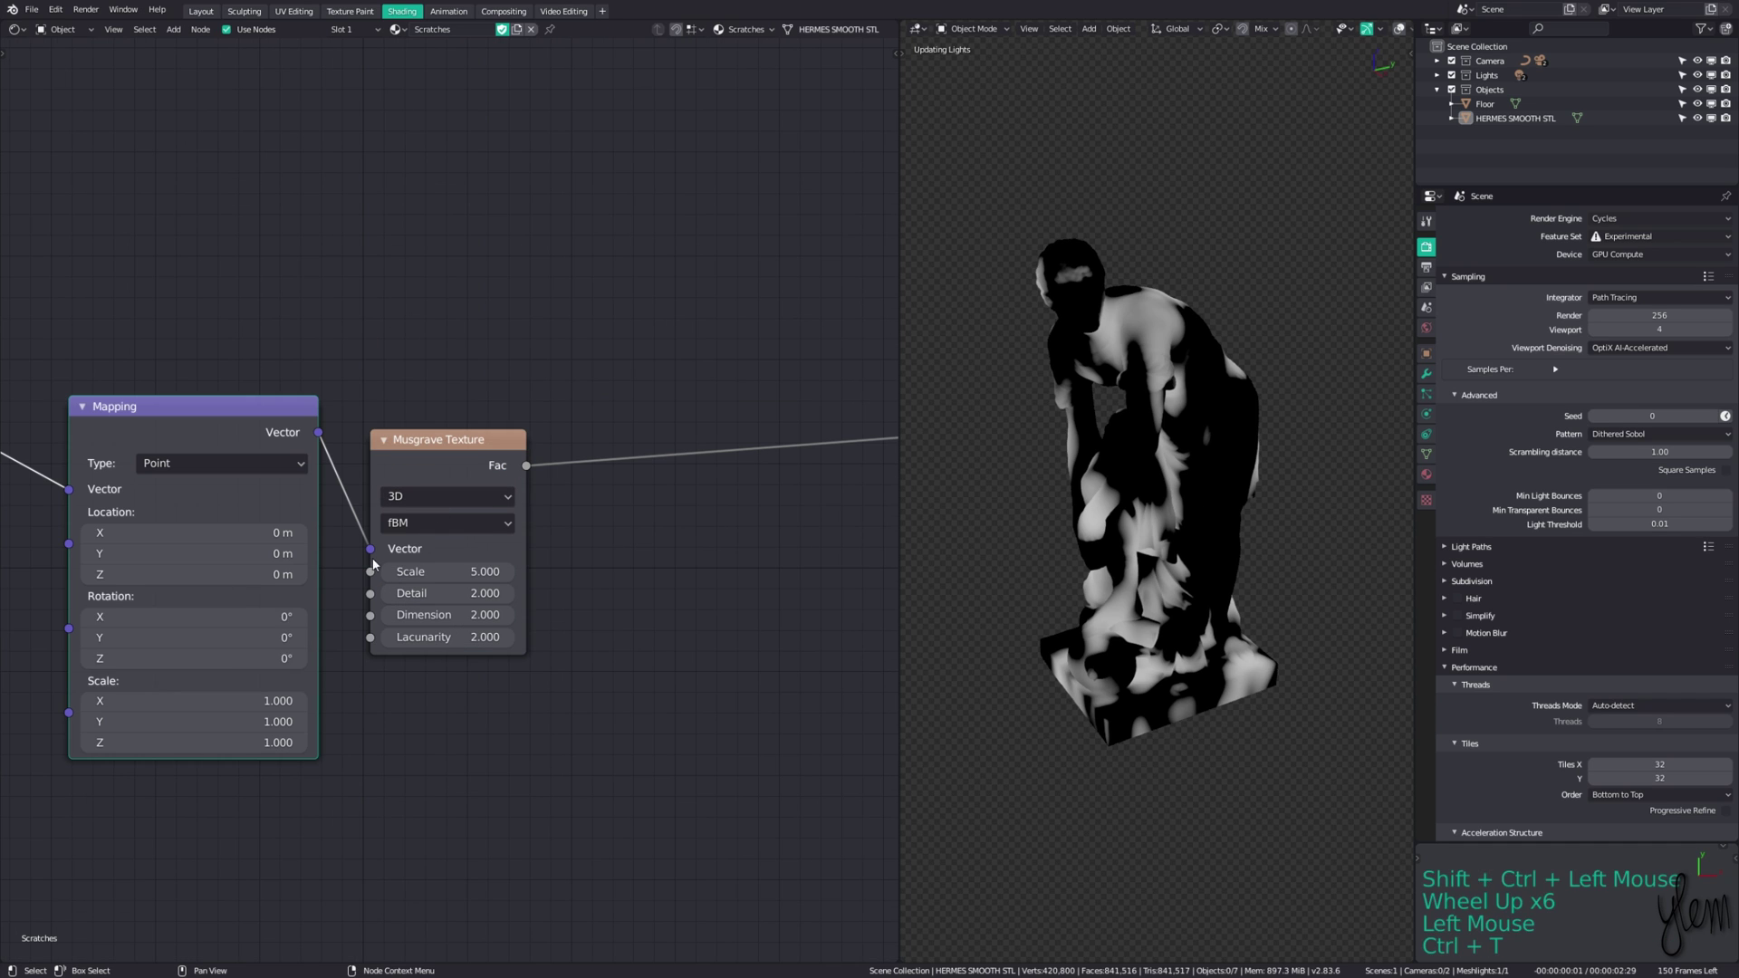
left_click(205, 702)
type("10")
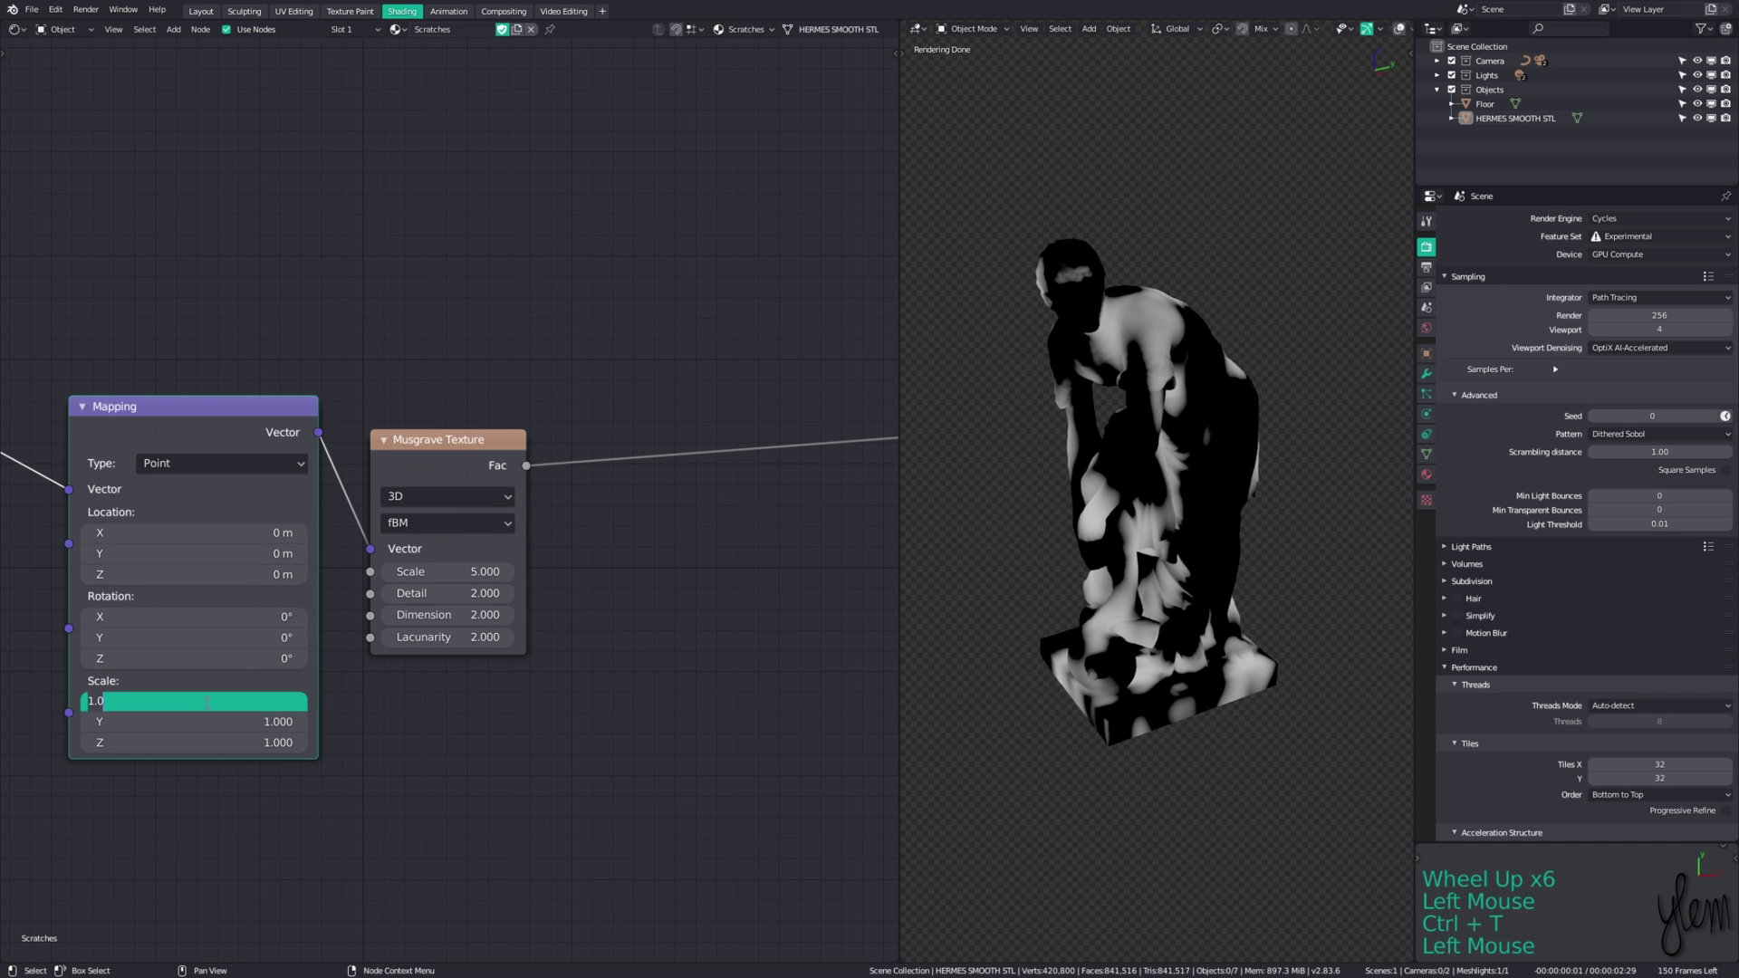
key("Return")
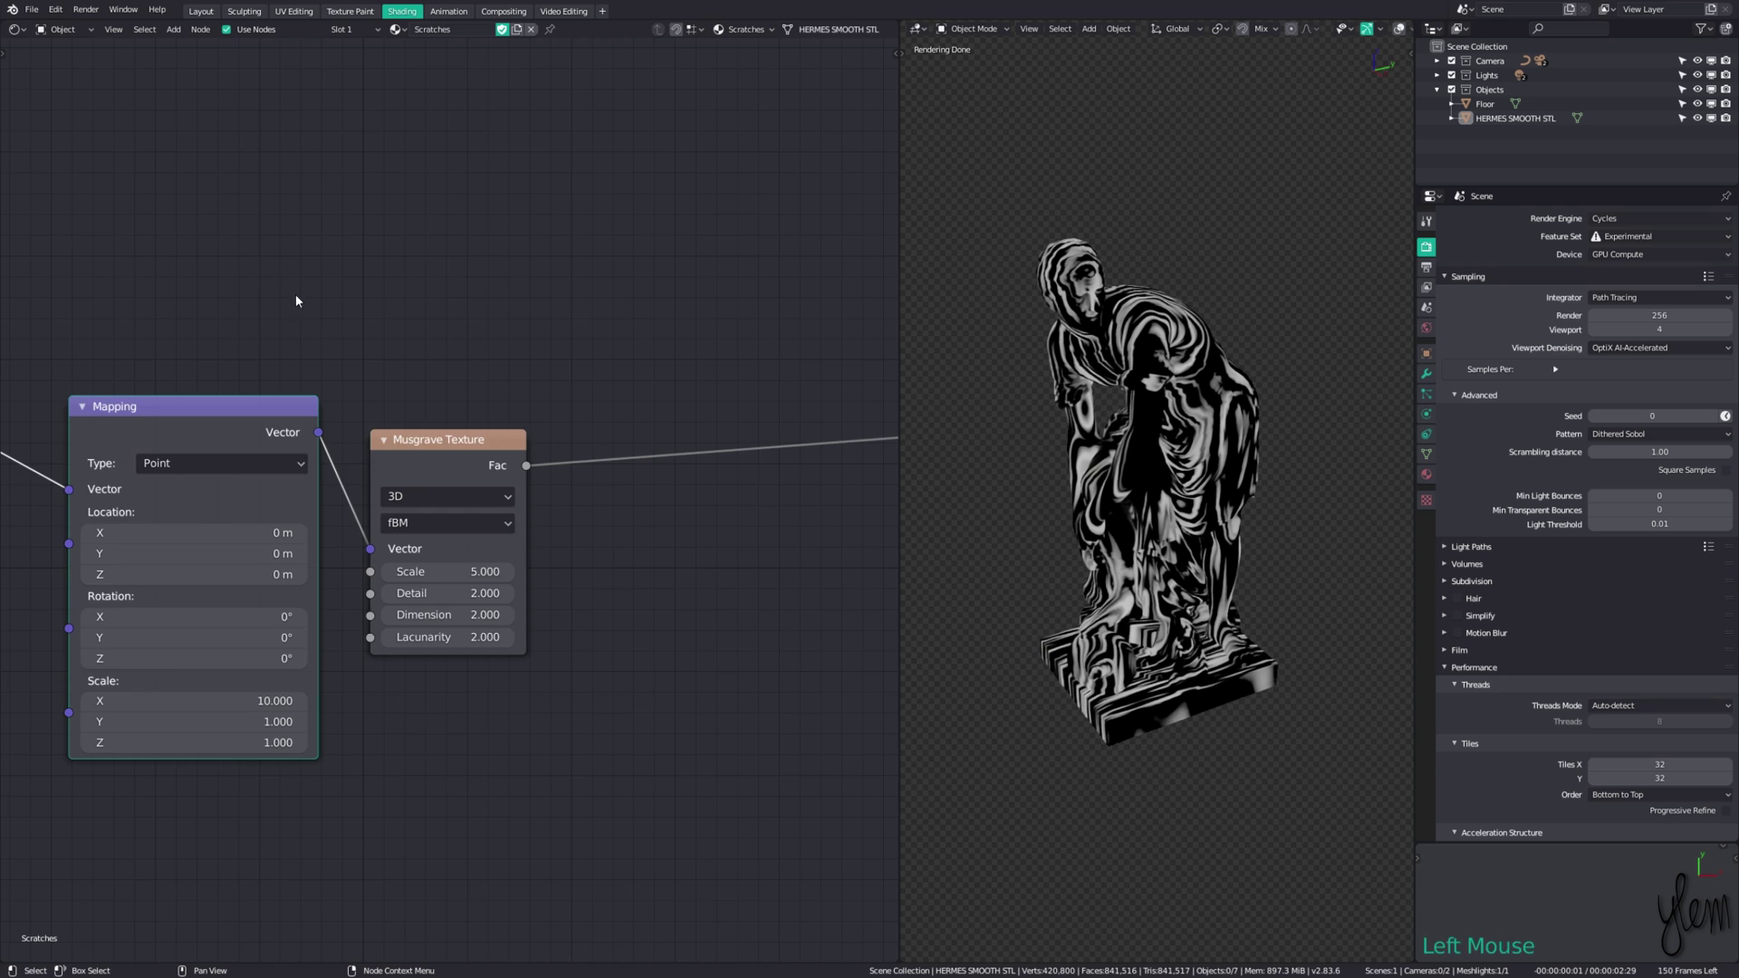
Step: Drive the Mapping with Object coordinates and set the Musgrave Lacunarity to 8
middle_click_drag(370, 345, 620, 341)
left_click_drag(245, 517, 318, 490)
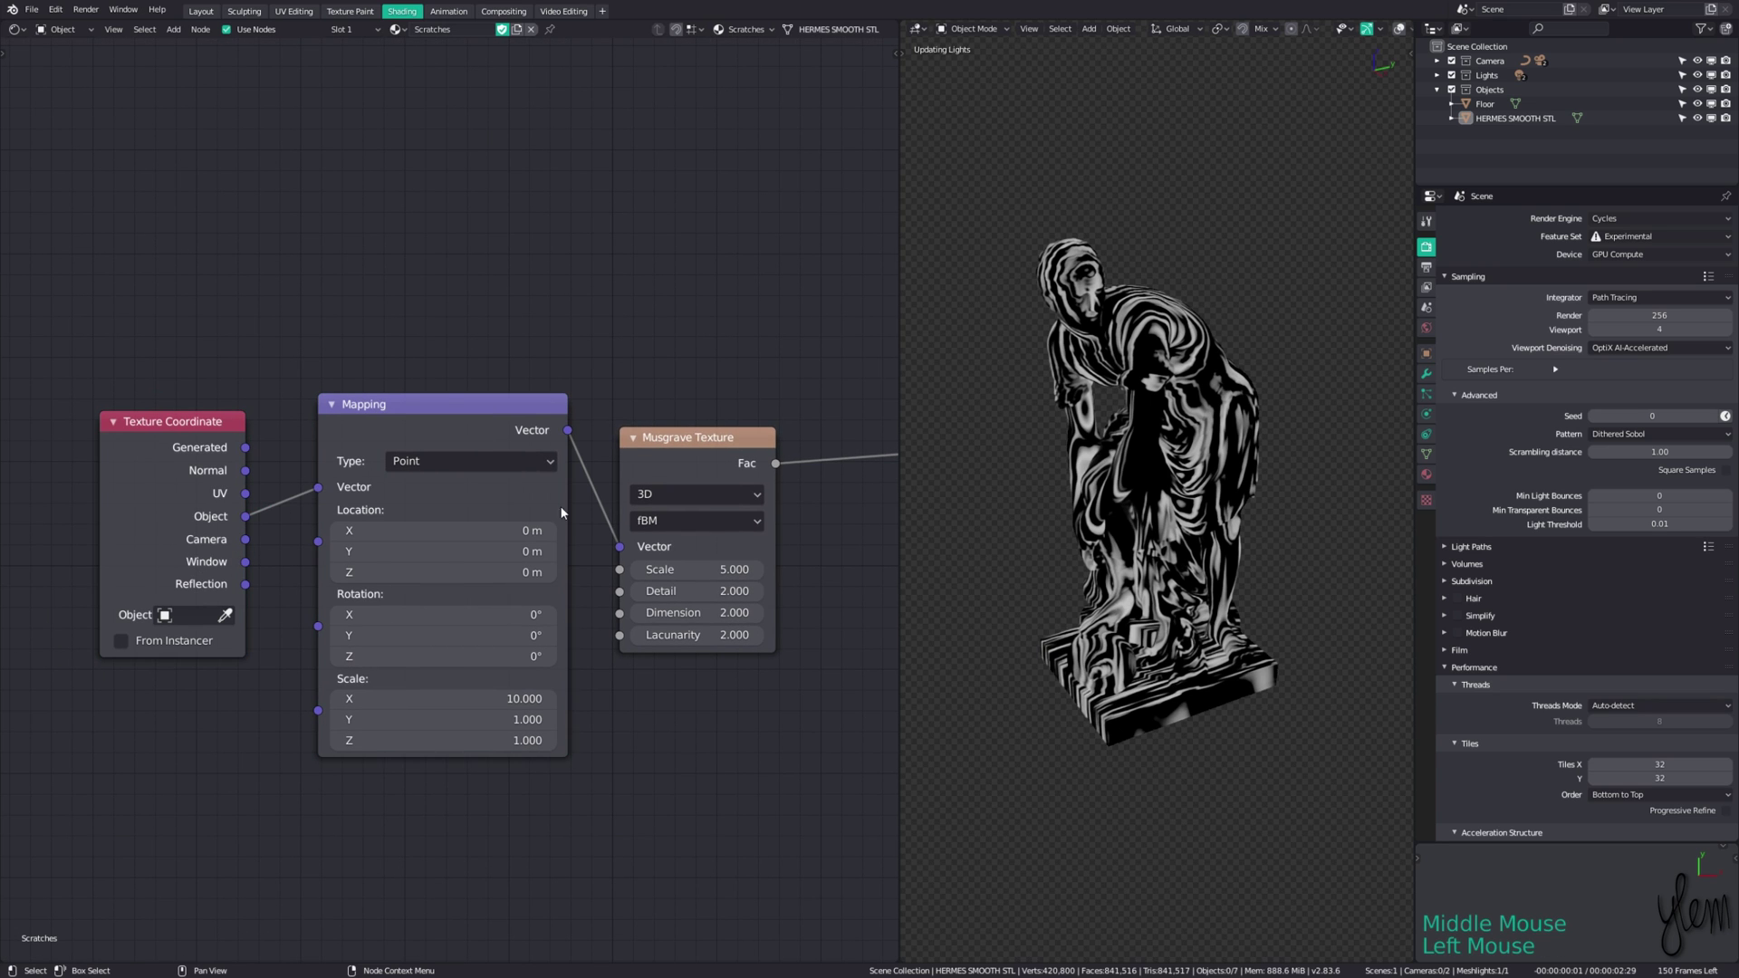
middle_click_drag(560, 508, 265, 493)
left_click(419, 621)
type("8")
key("Return")
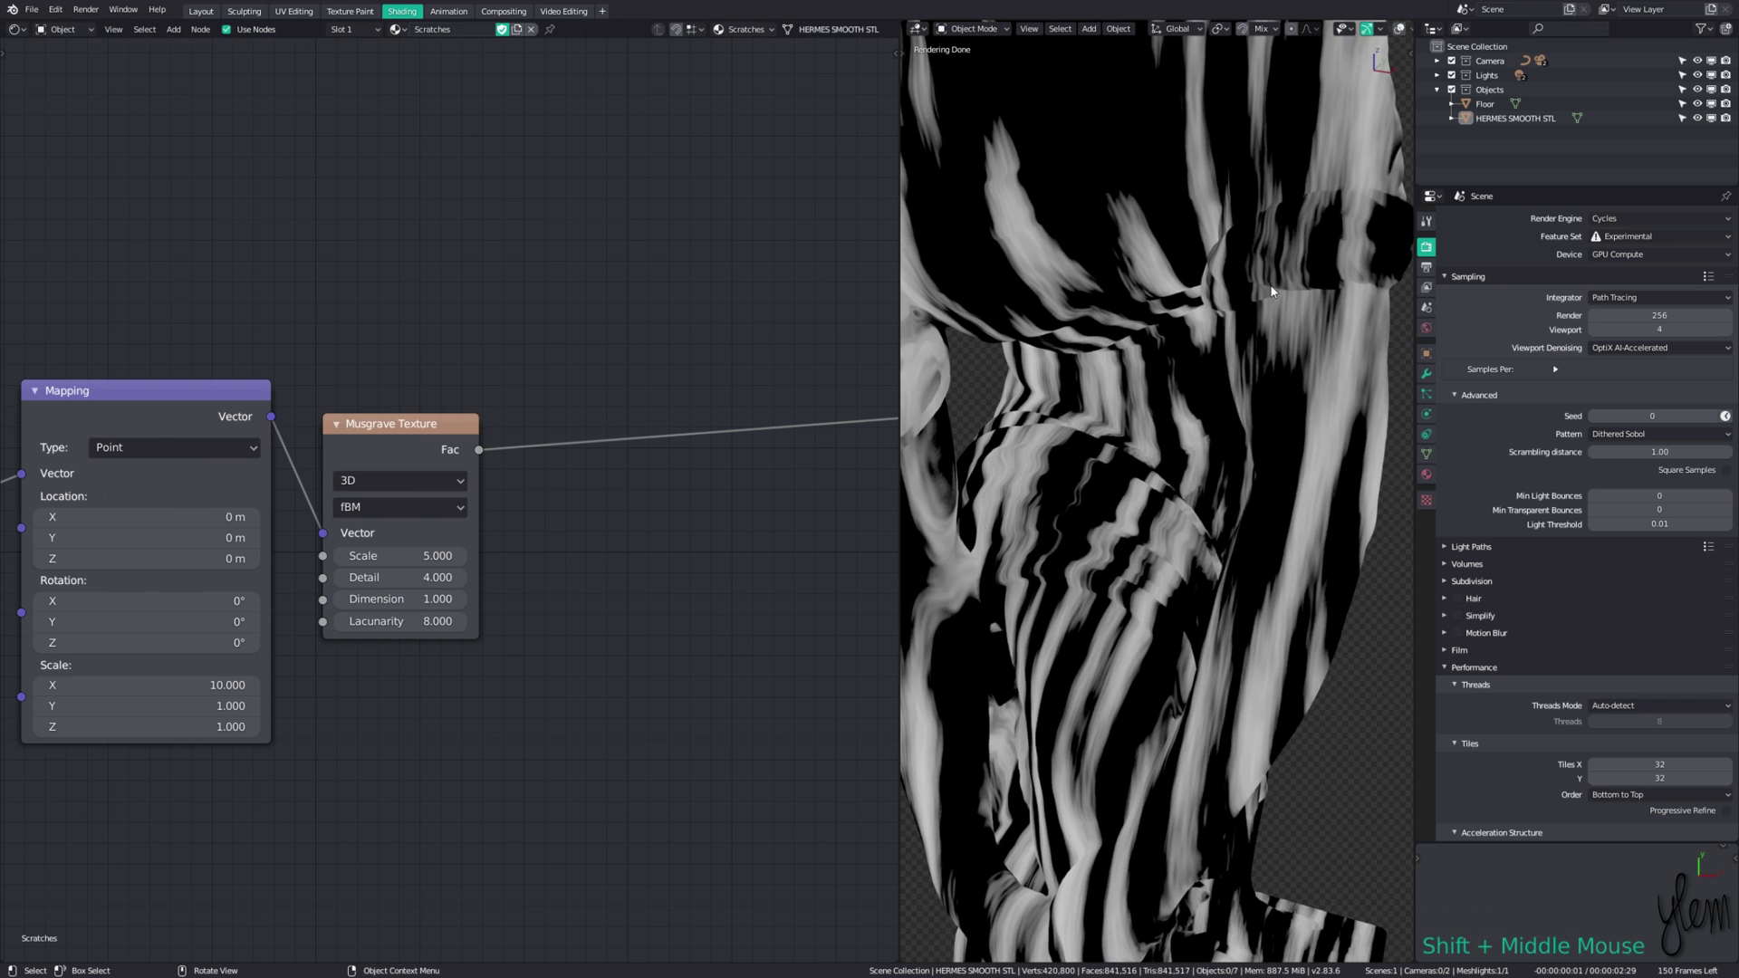
Step: Add a ColorRamp on the Musgrave output with the black stop raised to 0.6
key("shift+a")
mouse_move(426, 372)
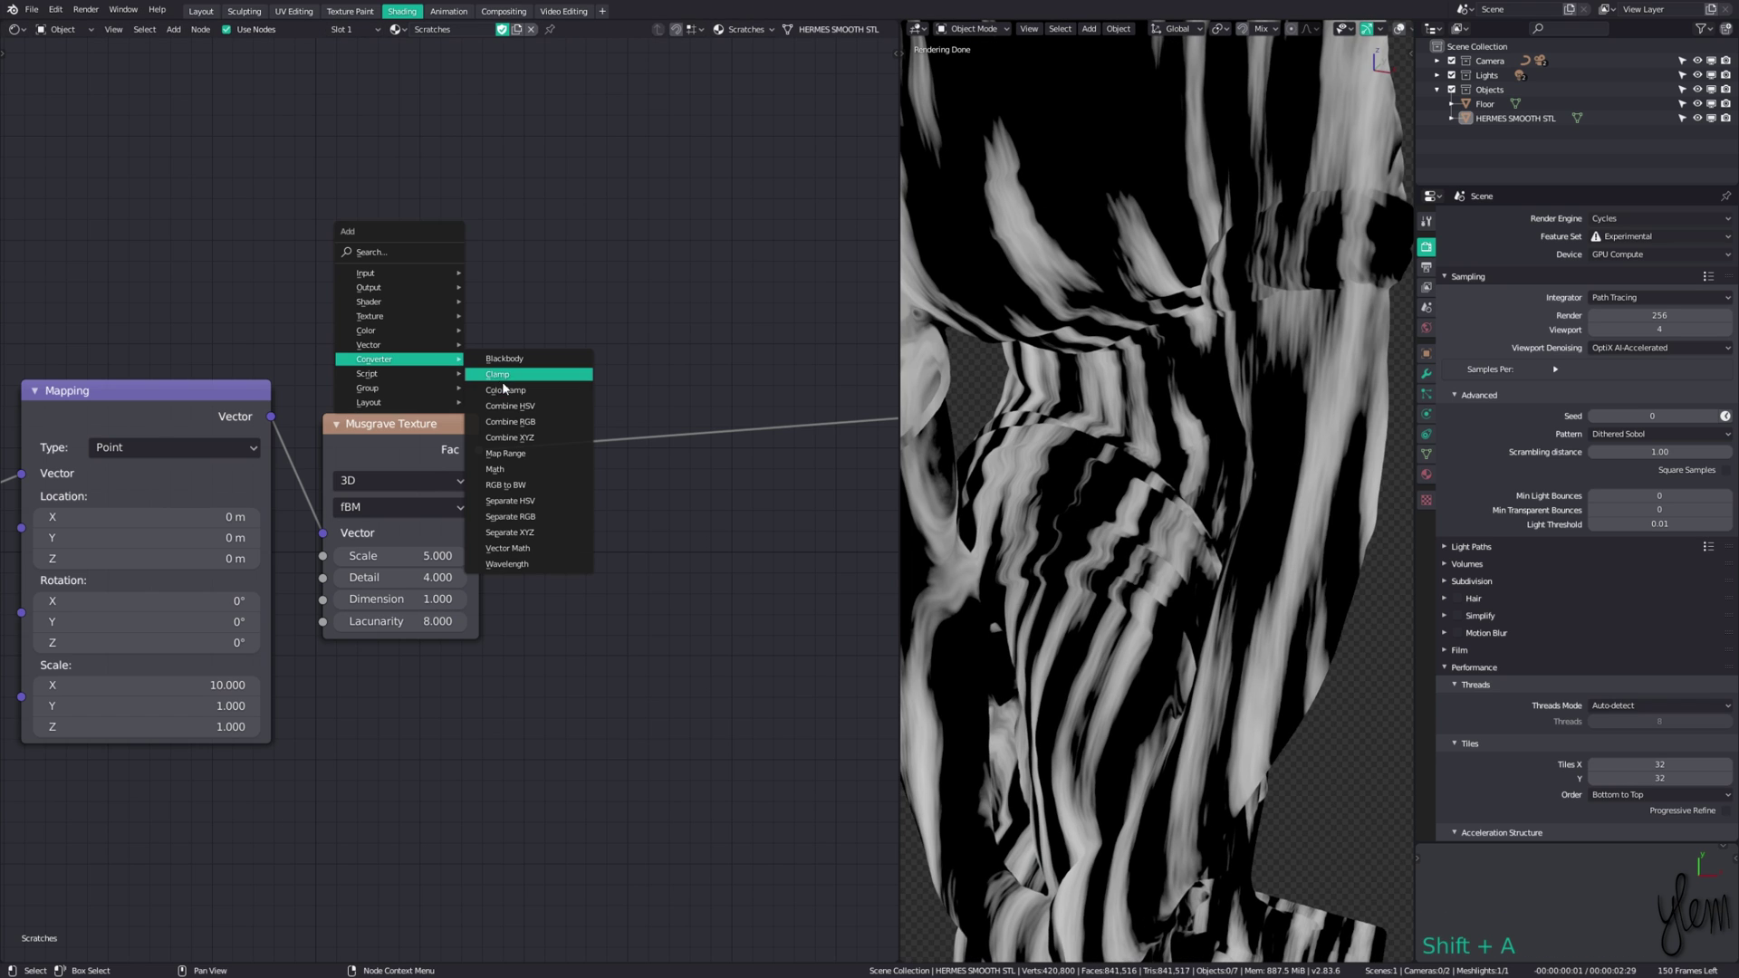
left_click(517, 388)
left_click(577, 504)
left_click_drag(715, 520, 715, 521)
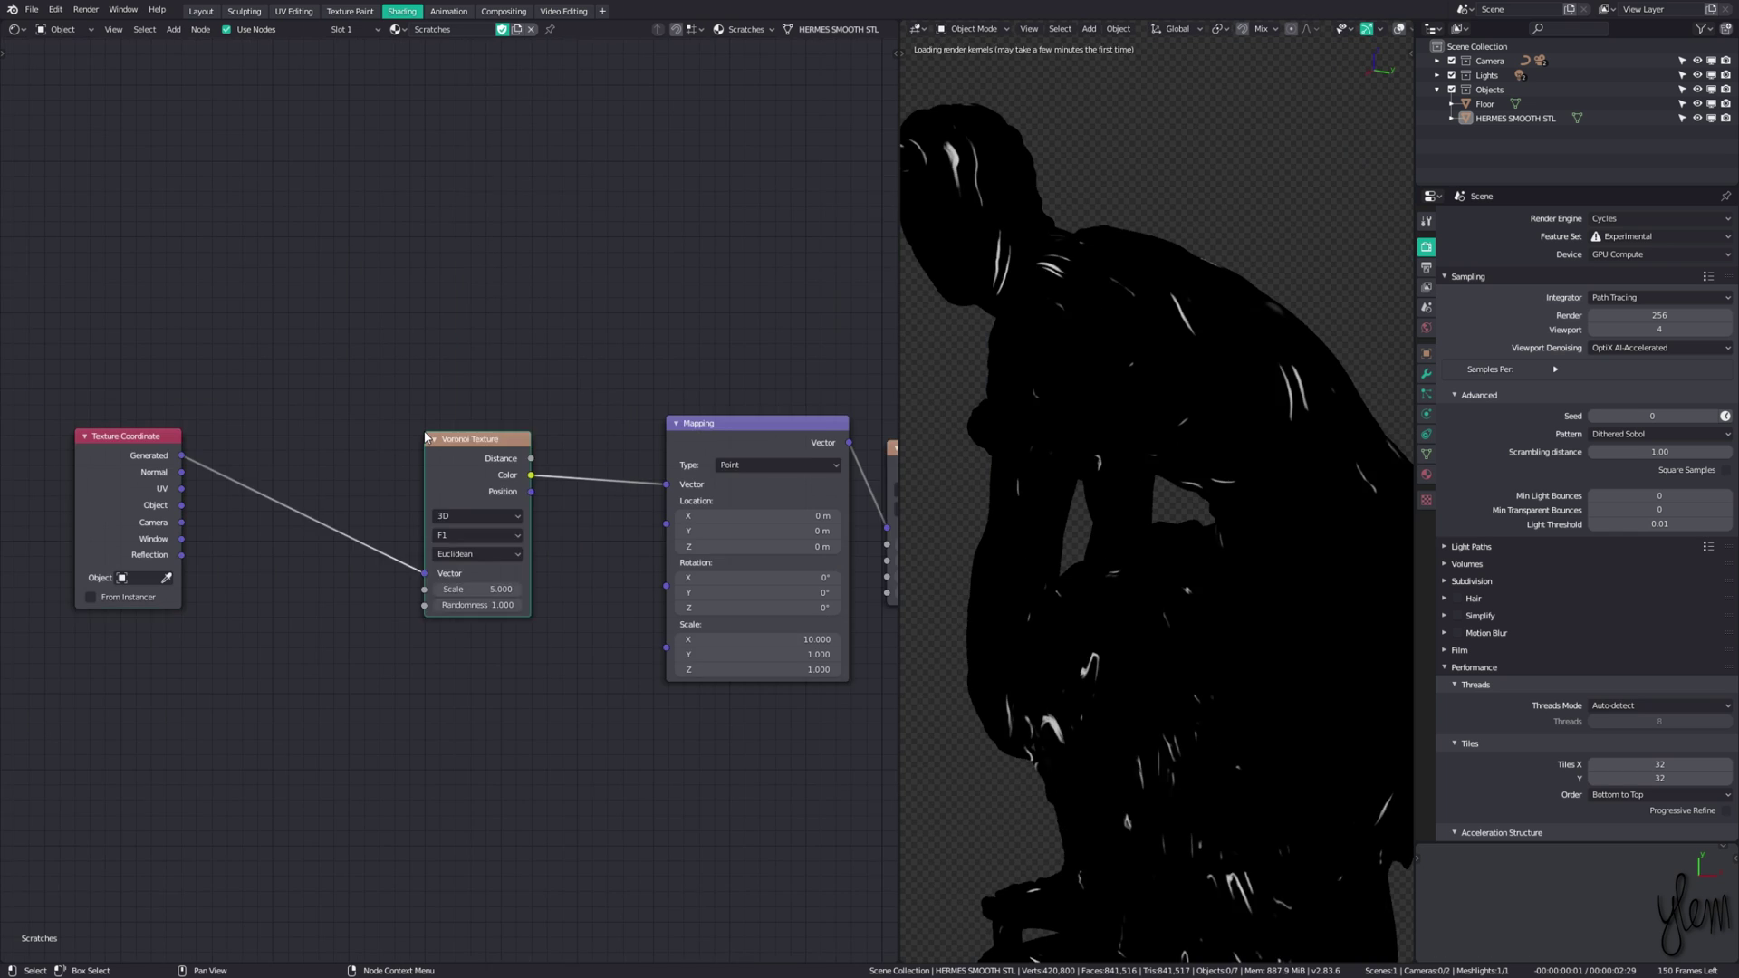
Step: Mix Generated coordinates with the Voronoi distance into the Mapping vector, factor about 0.74
scroll(489, 580, "up", 1)
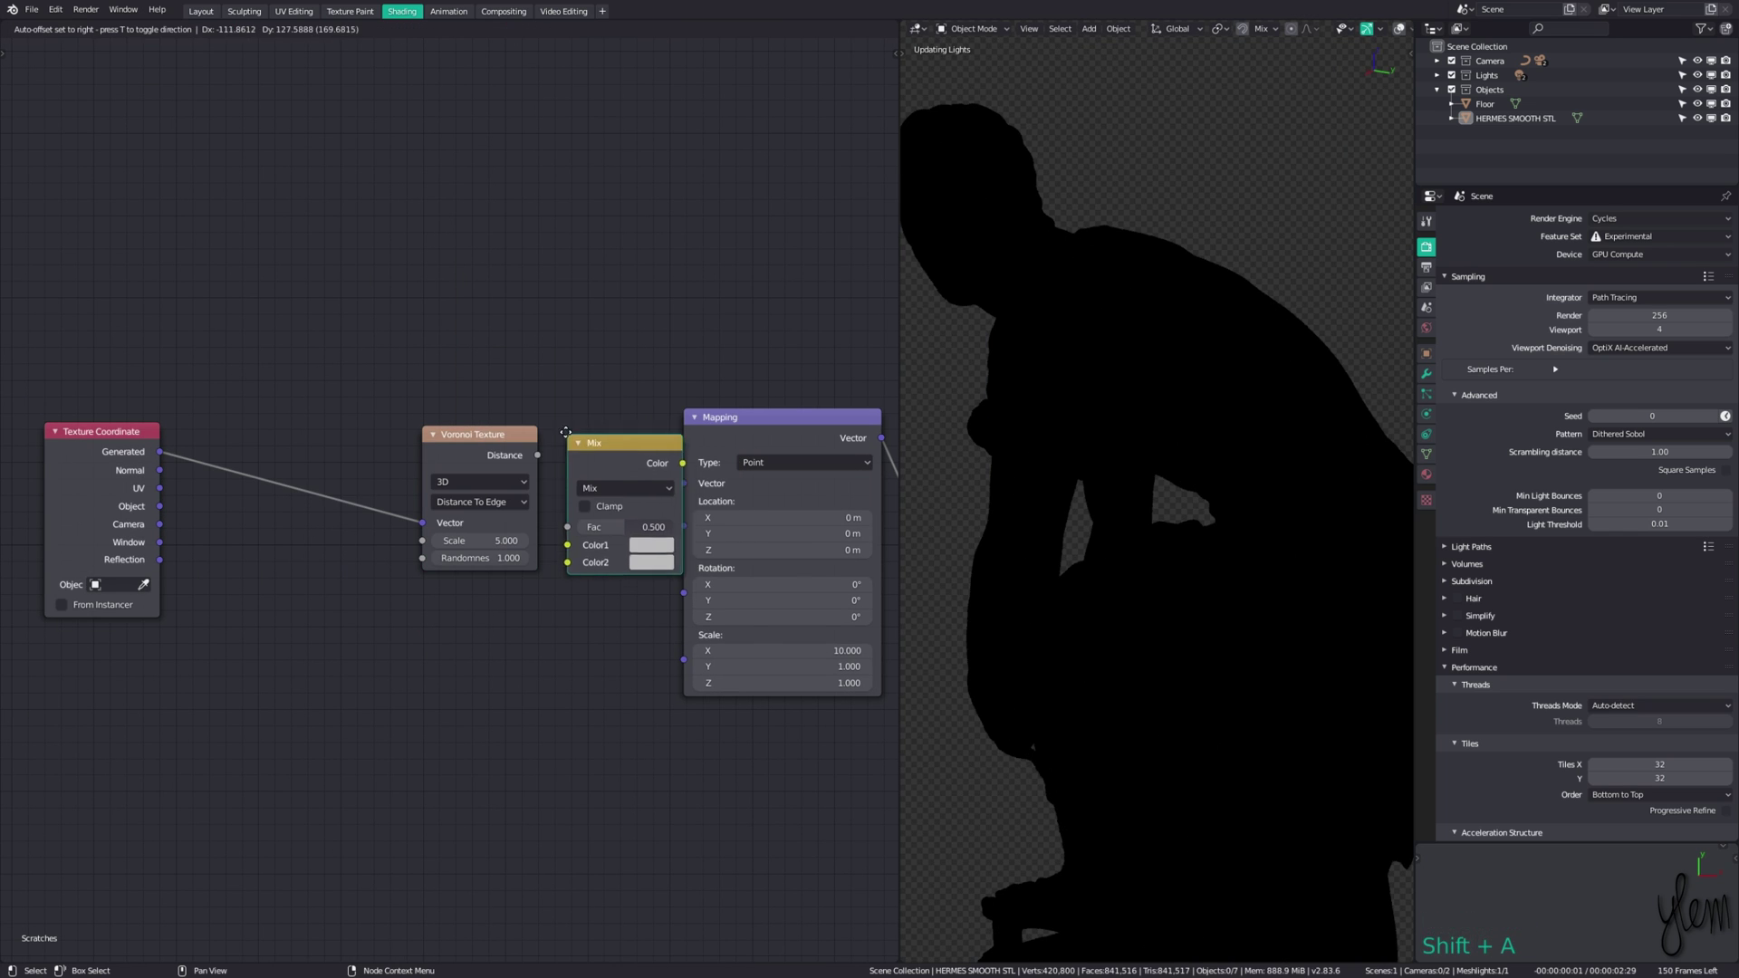
left_click_drag(160, 451, 556, 533)
left_click_drag(538, 455, 560, 551)
left_click_drag(672, 451, 698, 483)
middle_click_drag(699, 489, 597, 478)
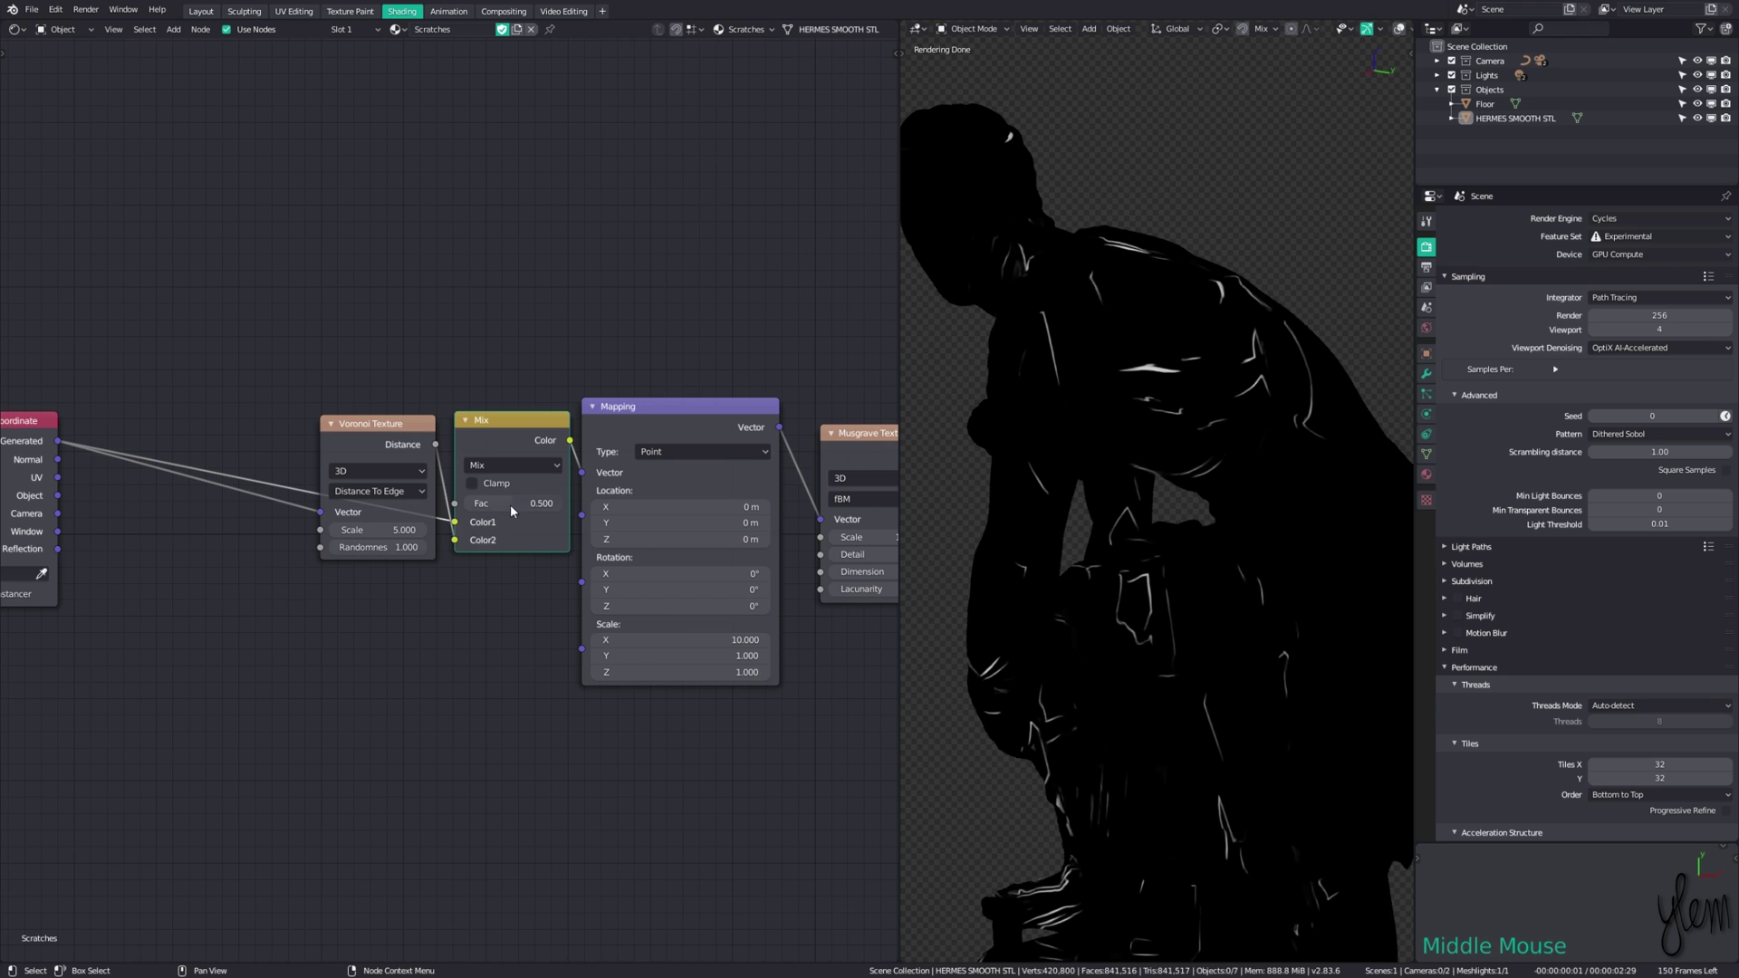
left_click_drag(508, 504, 533, 504)
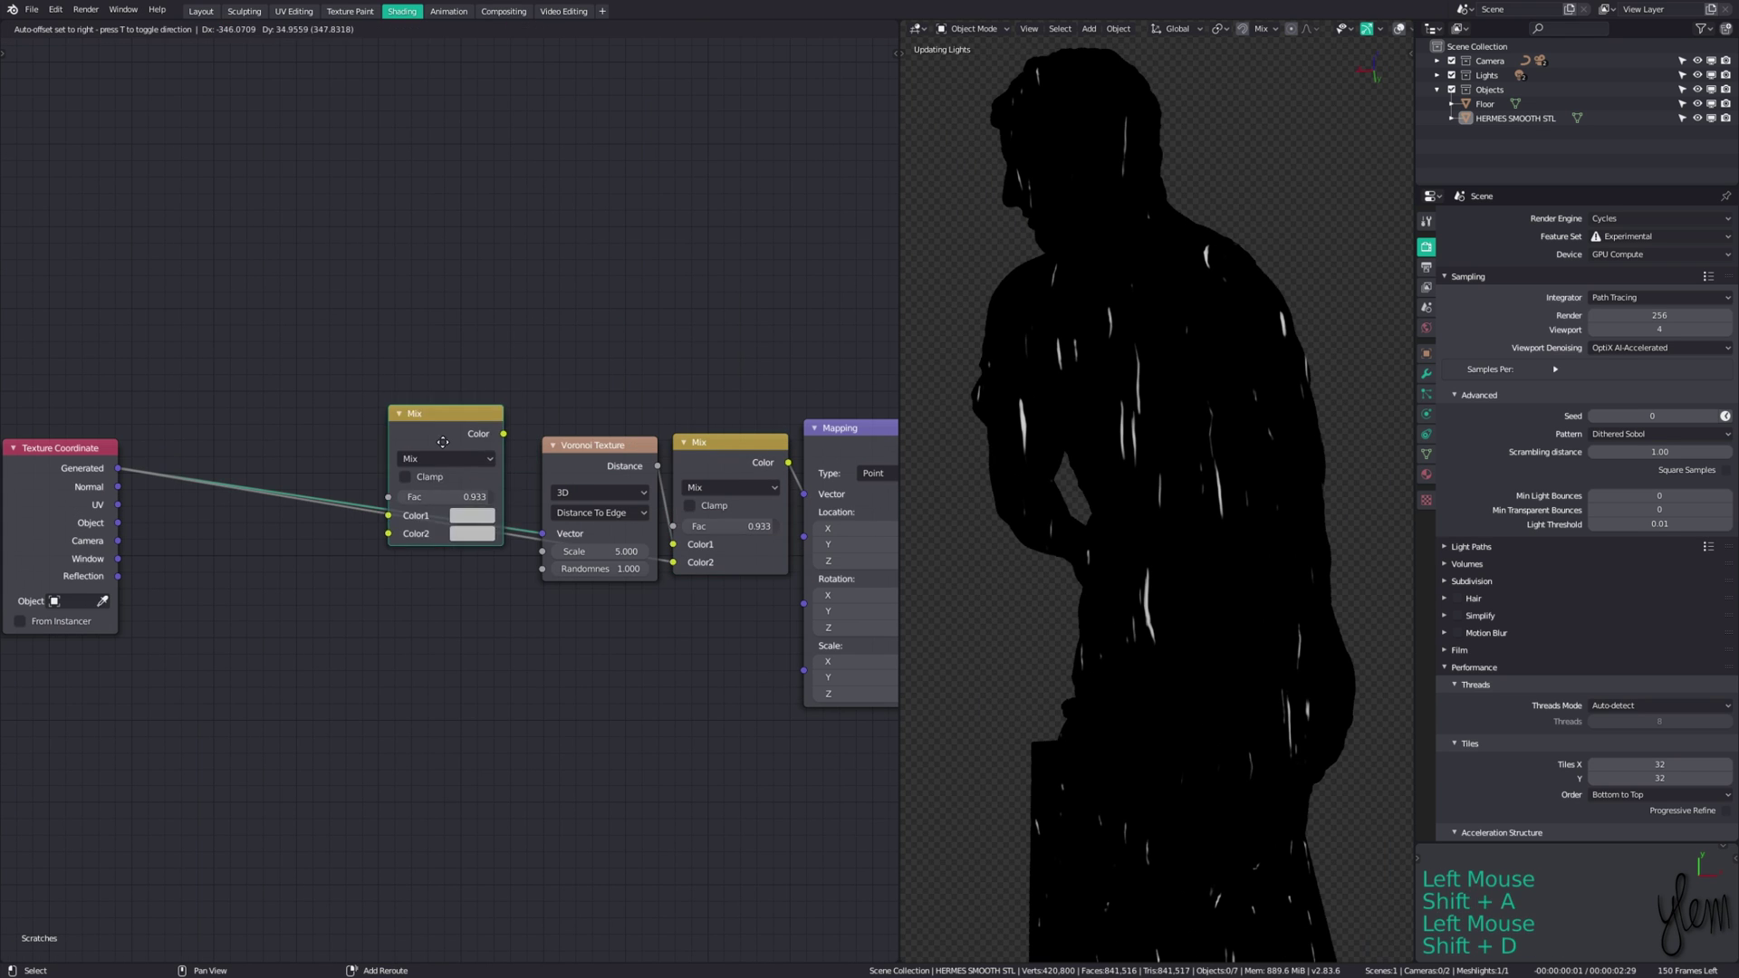
Step: Add a Noise Texture driven by Object coordinates feeding the Mix Color2 input
middle_click_drag(317, 453, 521, 444, "shift")
key("shift+a")
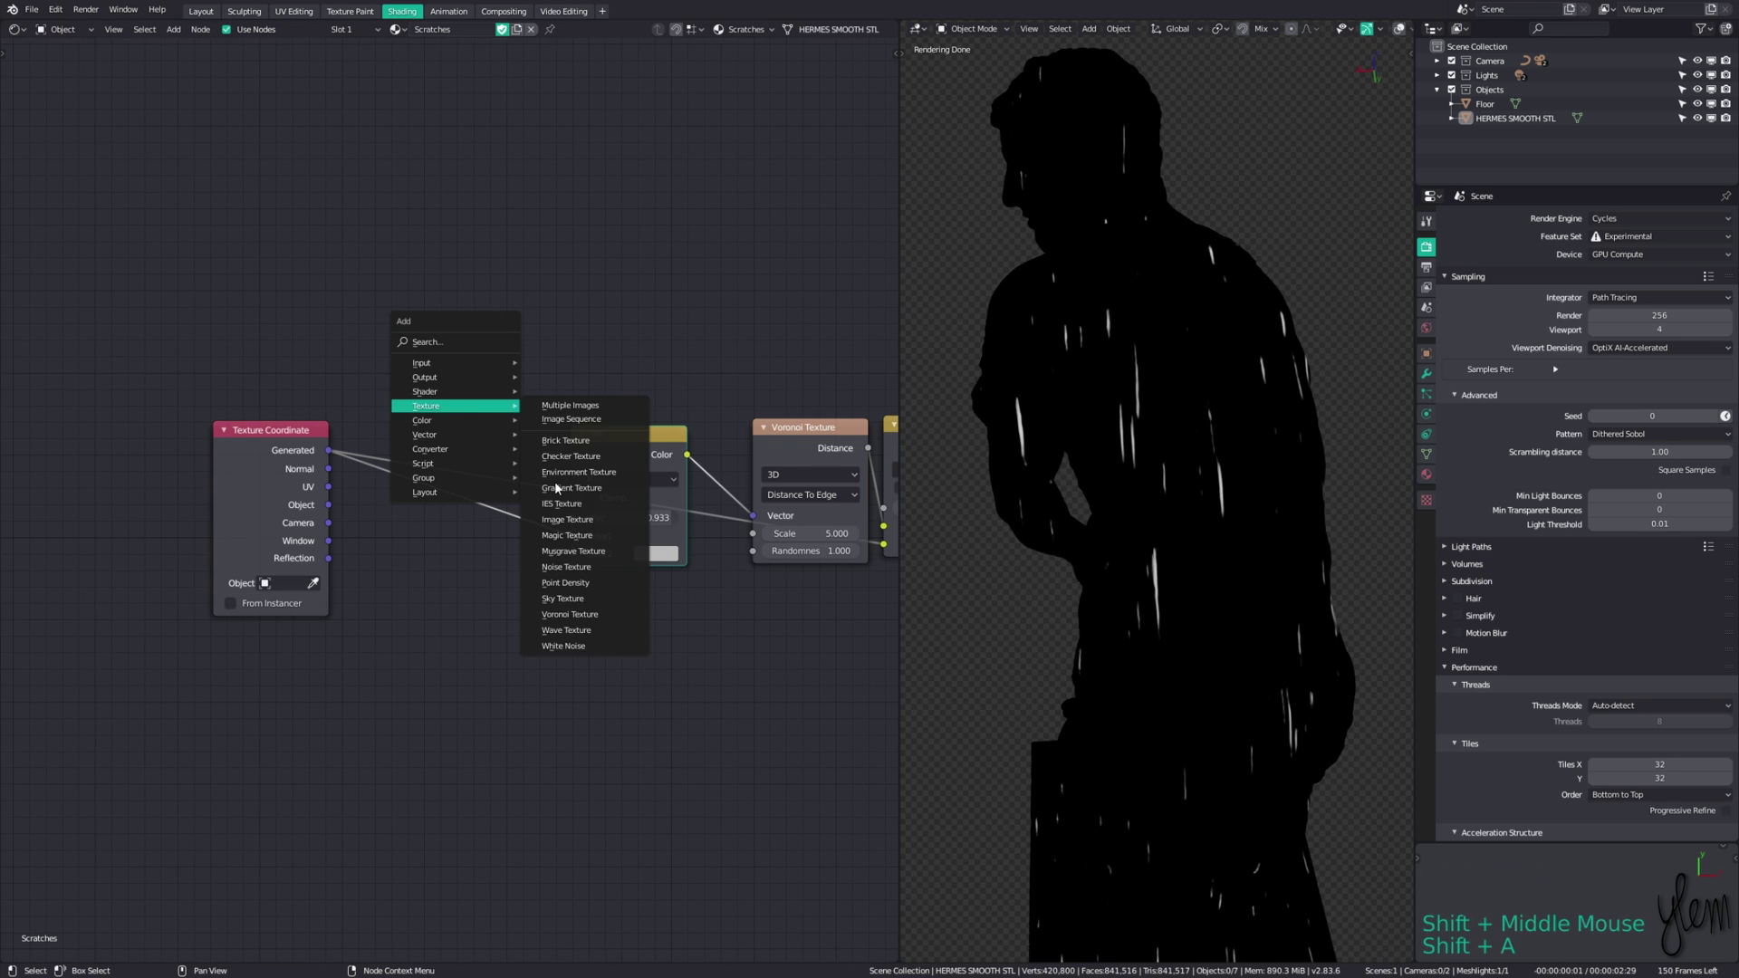
left_click(580, 561)
left_click(331, 462)
left_click_drag(328, 504, 370, 625)
left_click_drag(542, 547, 572, 554)
left_click_drag(388, 580, 448, 477)
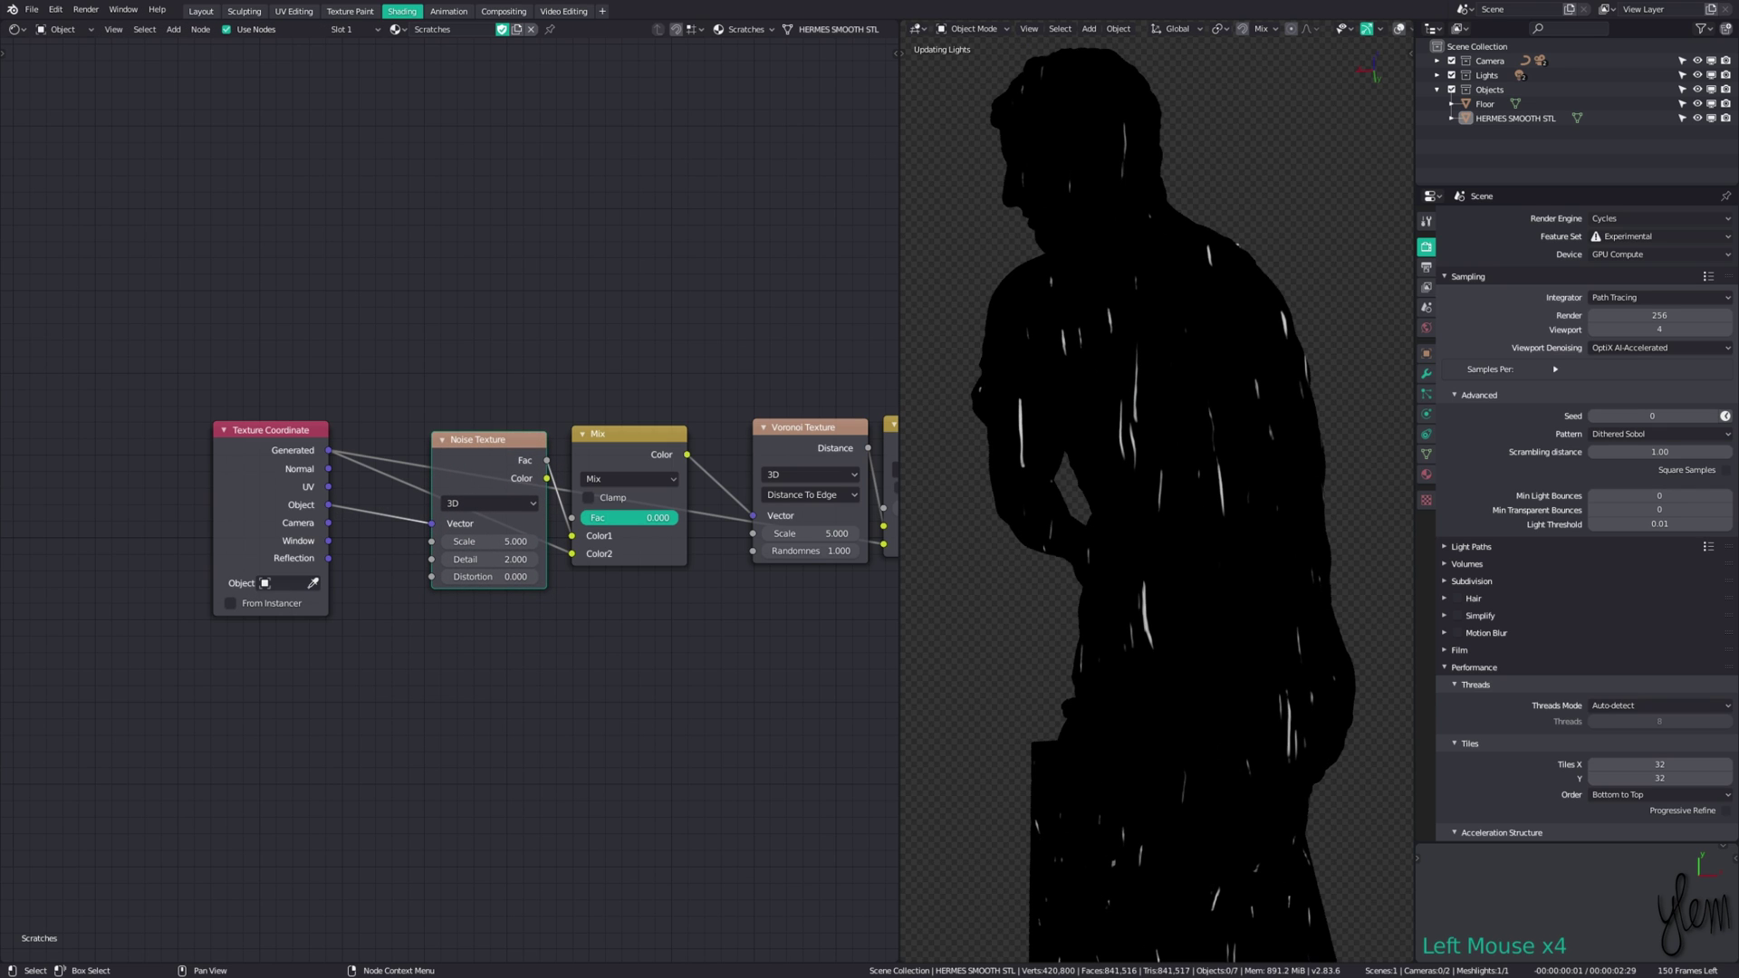
Step: Add a reroute point on the Object coordinates link
key("ctrl+z")
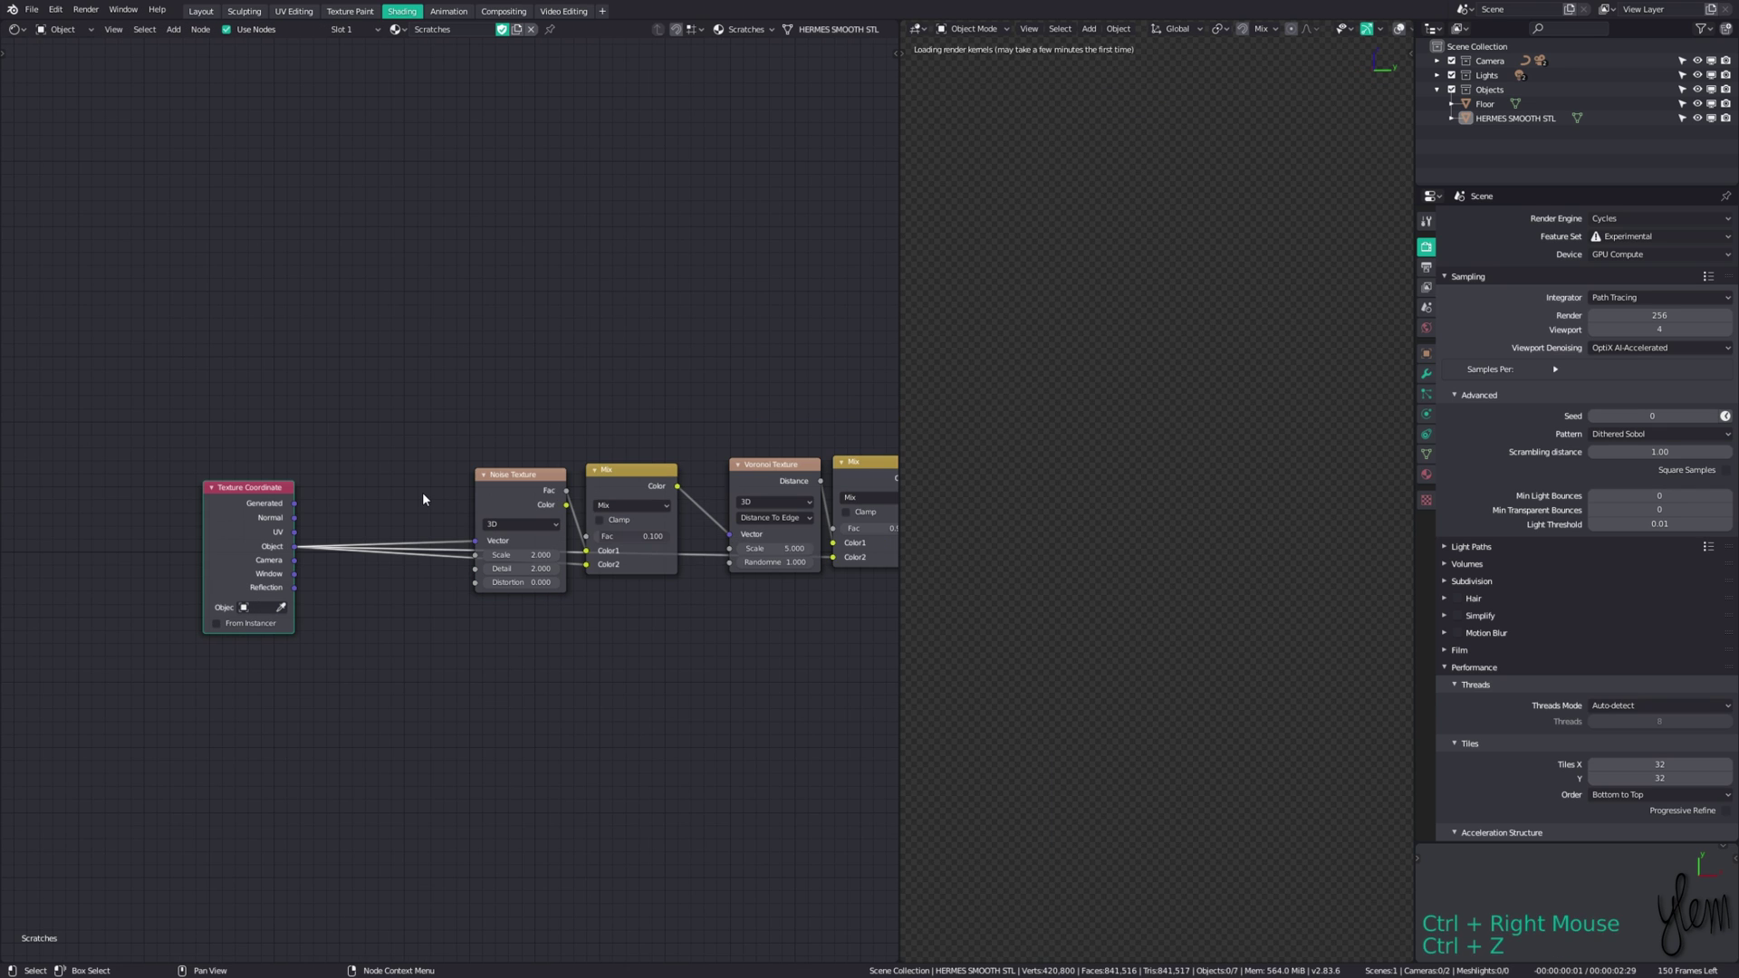
right_click_drag(422, 492, 420, 625, "shift")
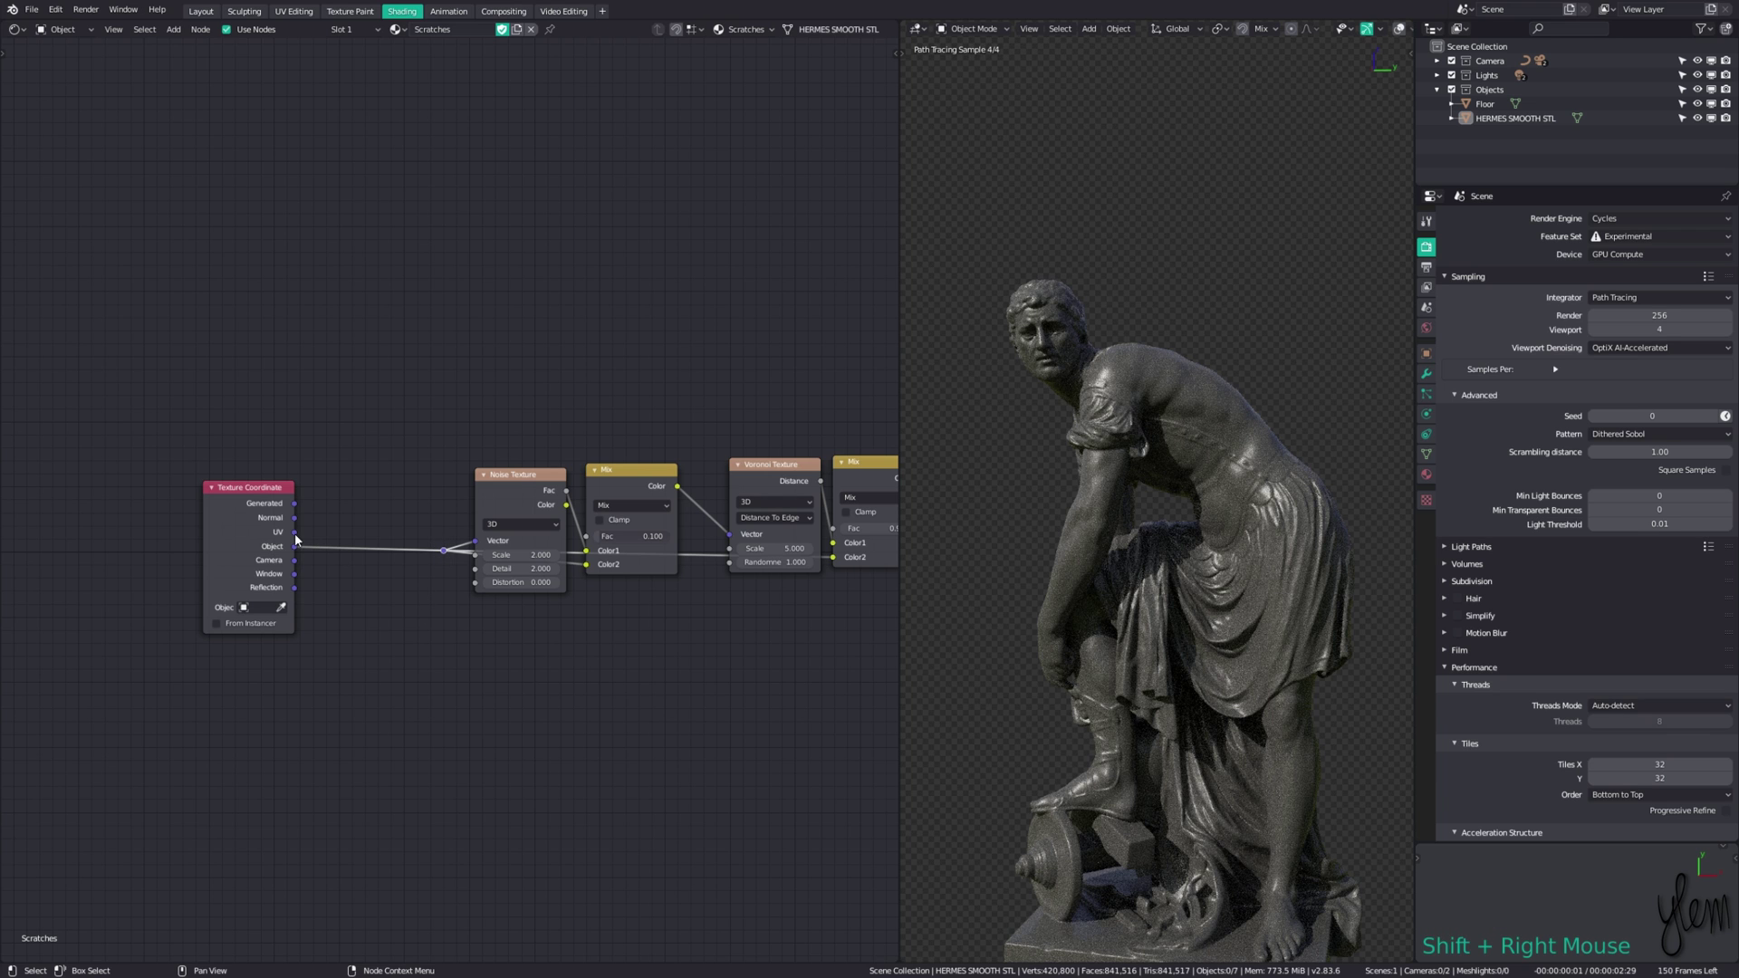
key("shift+a")
mouse_move(371, 471)
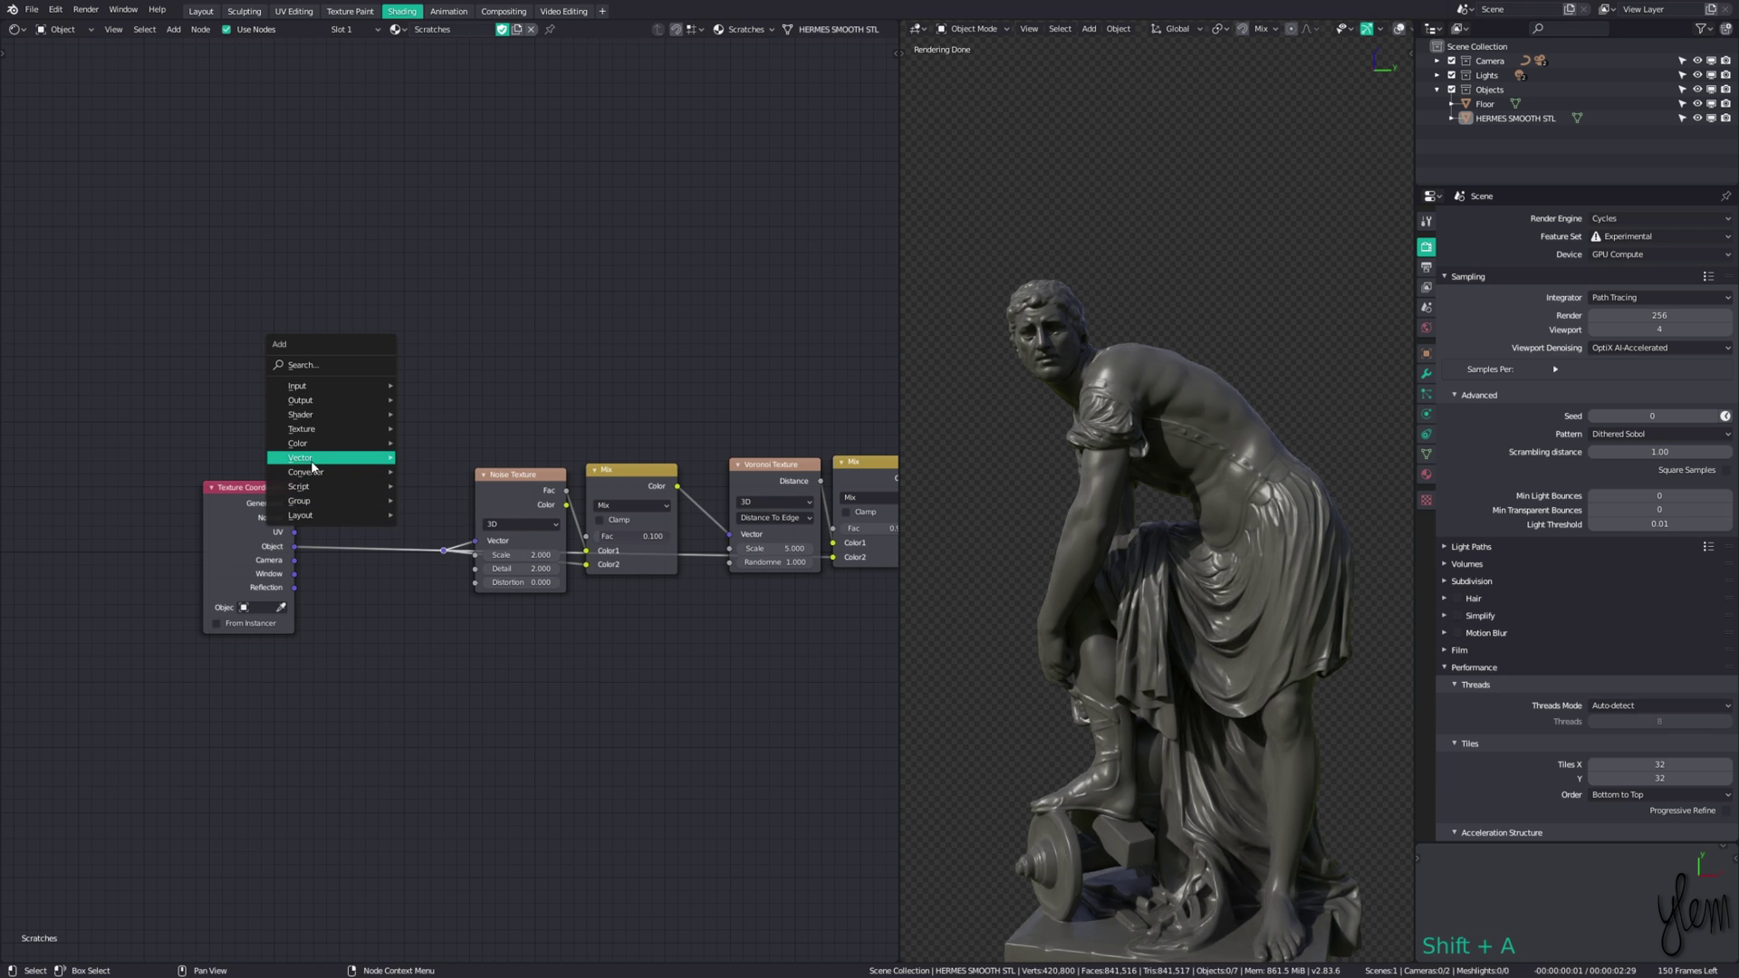
Step: Insert a Mapping node on the Object coordinates link
mouse_move(312, 461)
left_click(431, 489)
left_click(317, 460)
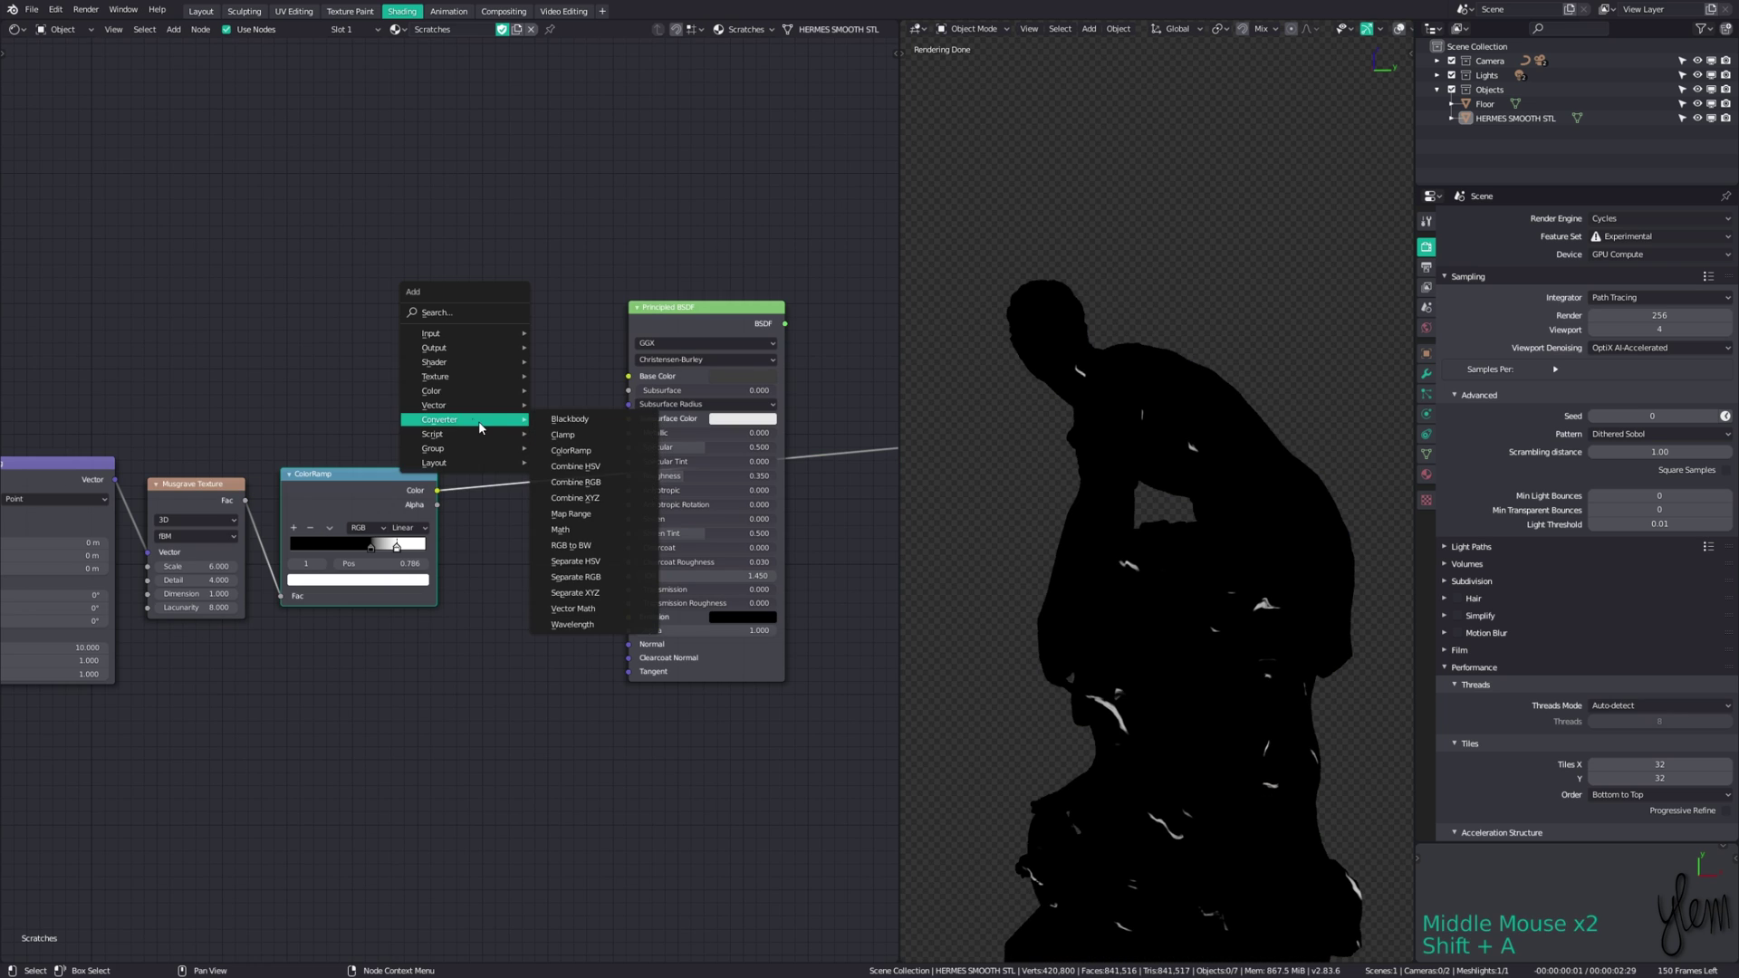
Step: Add an inverted Bump node fed by the ColorRamp, with Principled BSDF sent to the output
mouse_move(464, 409)
left_click(558, 407)
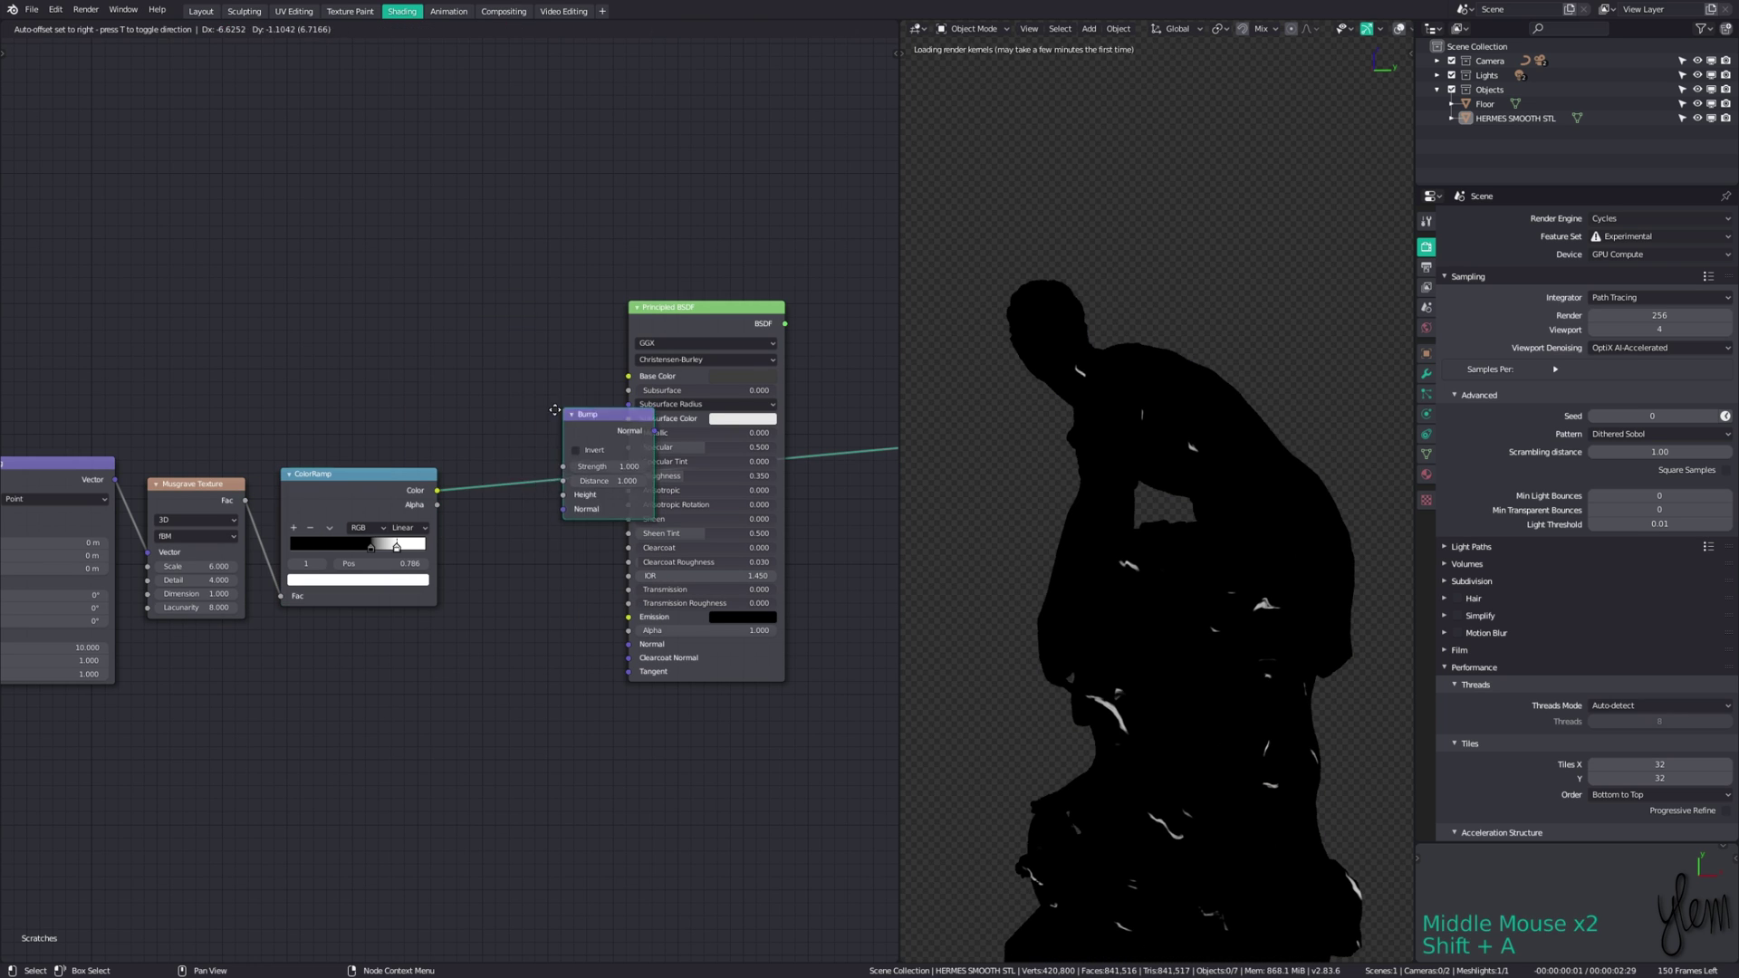
left_click(469, 530)
left_click_drag(437, 491, 479, 614)
left_click(679, 309, "ctrl+shift")
left_click_drag(521, 535, 628, 645)
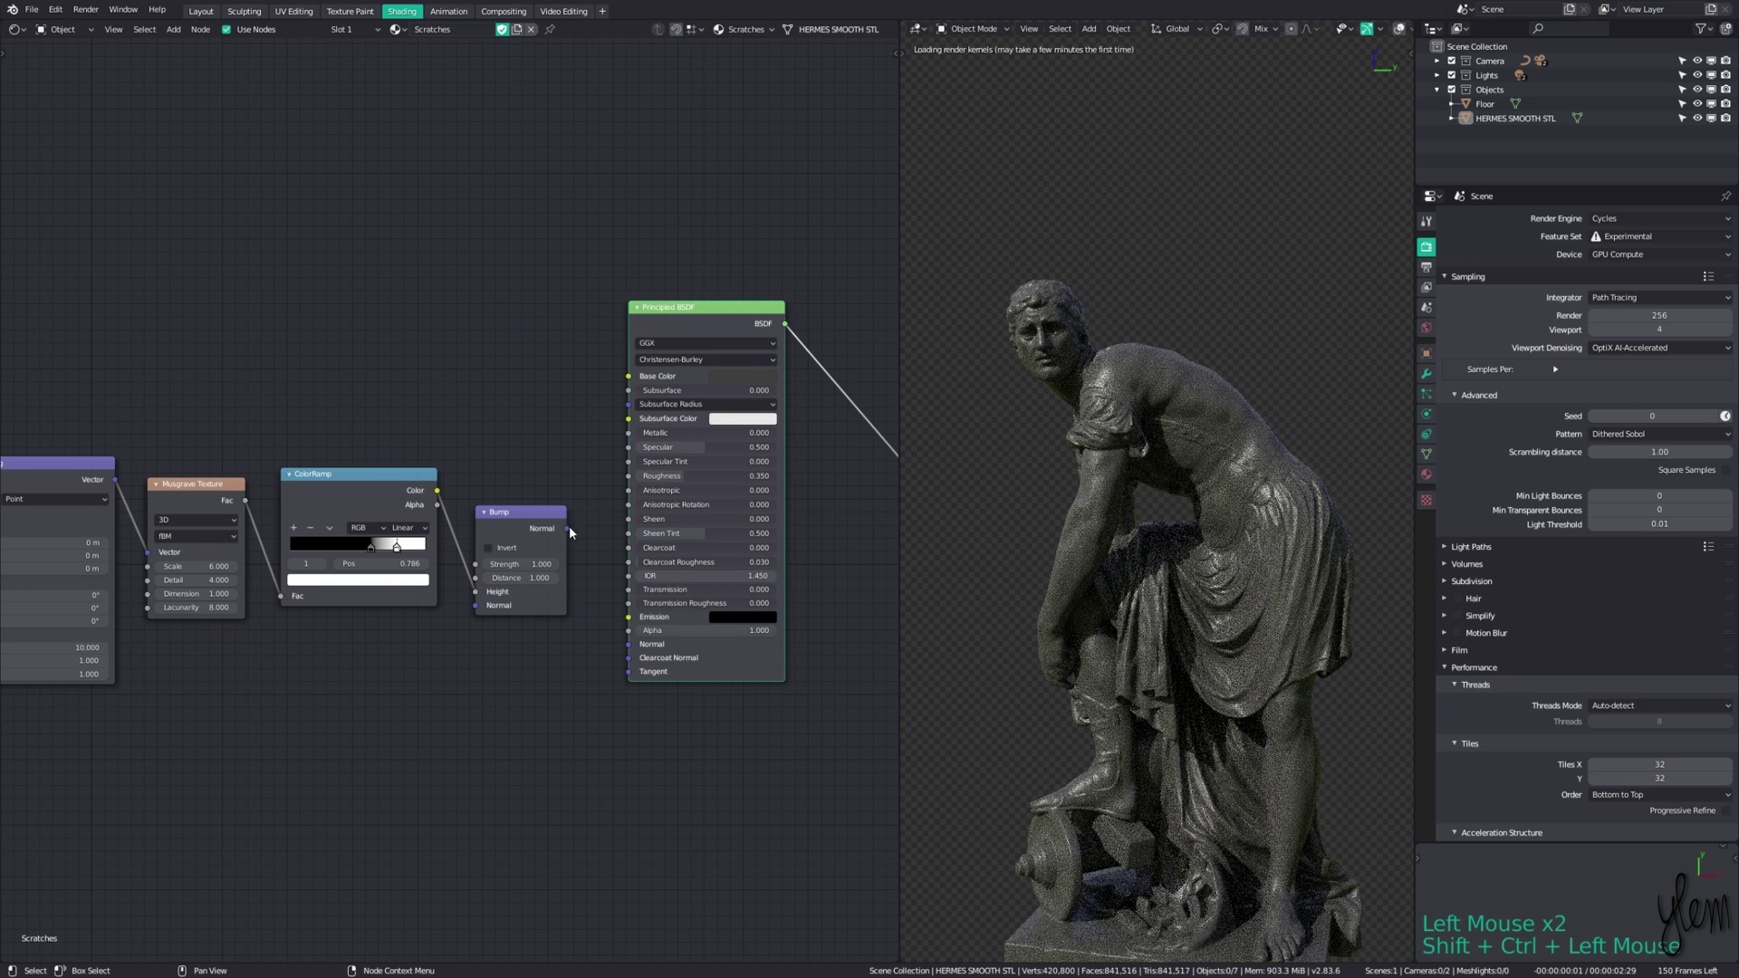
left_click(489, 548)
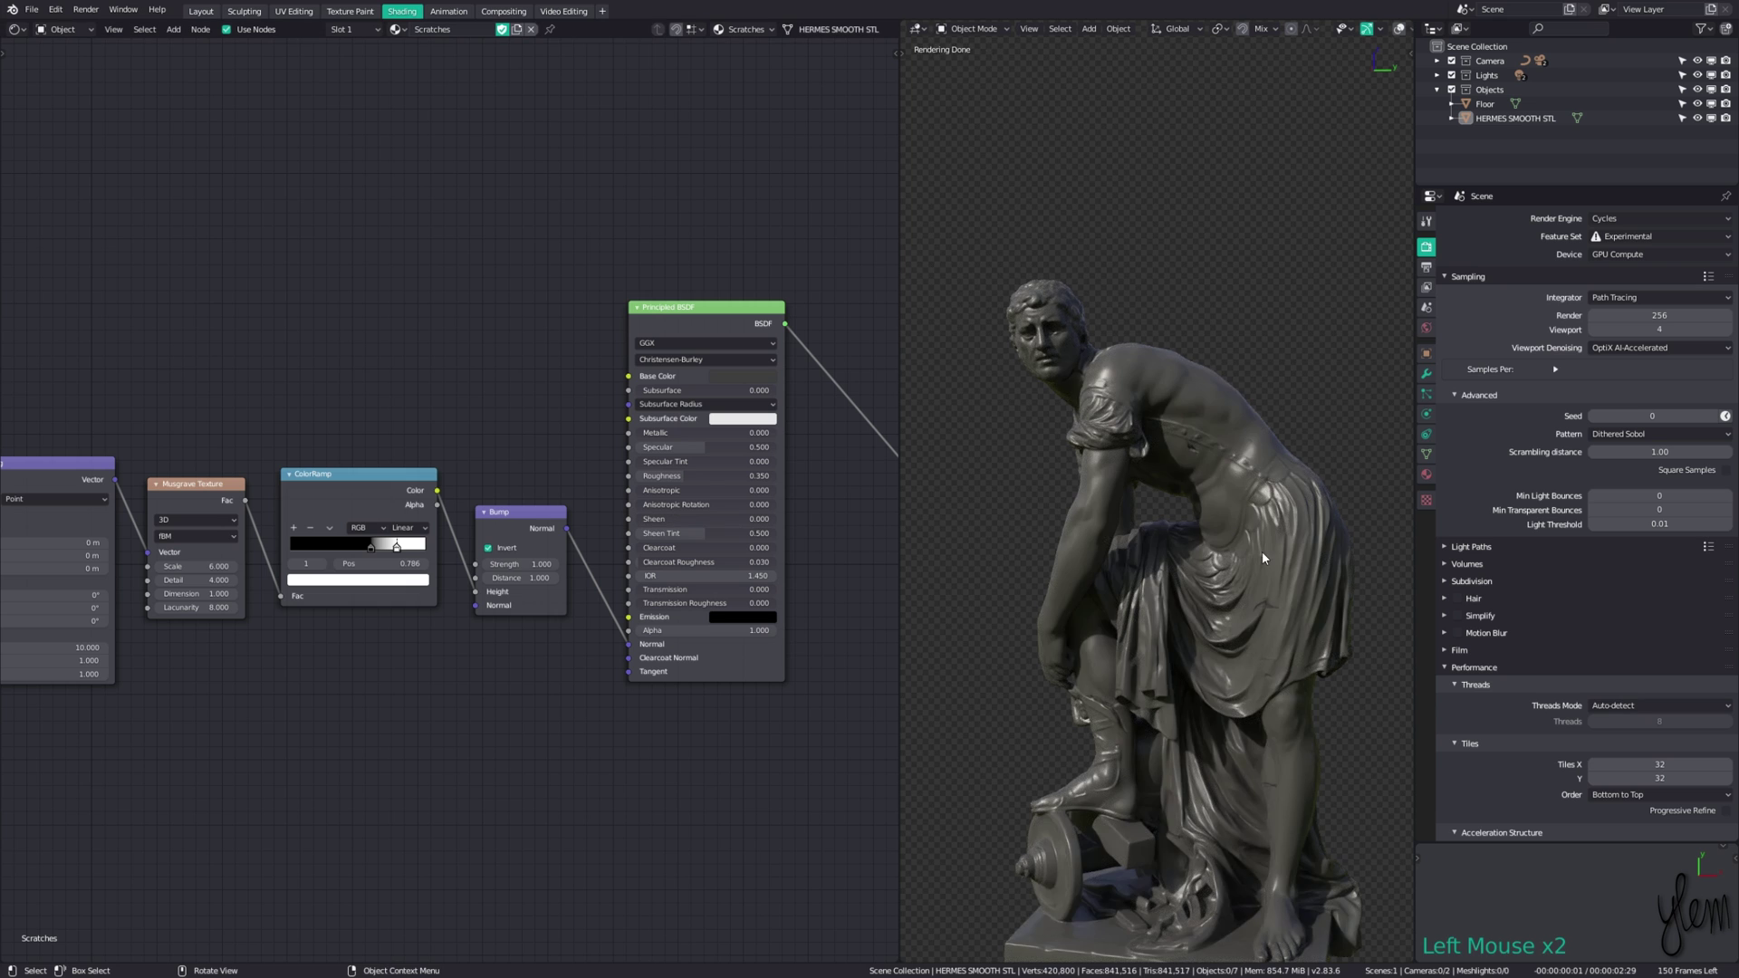
Step: Orbit to inspect the scratches on the torso and zoom the node tree out
scroll(1260, 453, "up", 5)
middle_click_drag(1259, 452, 1176, 519)
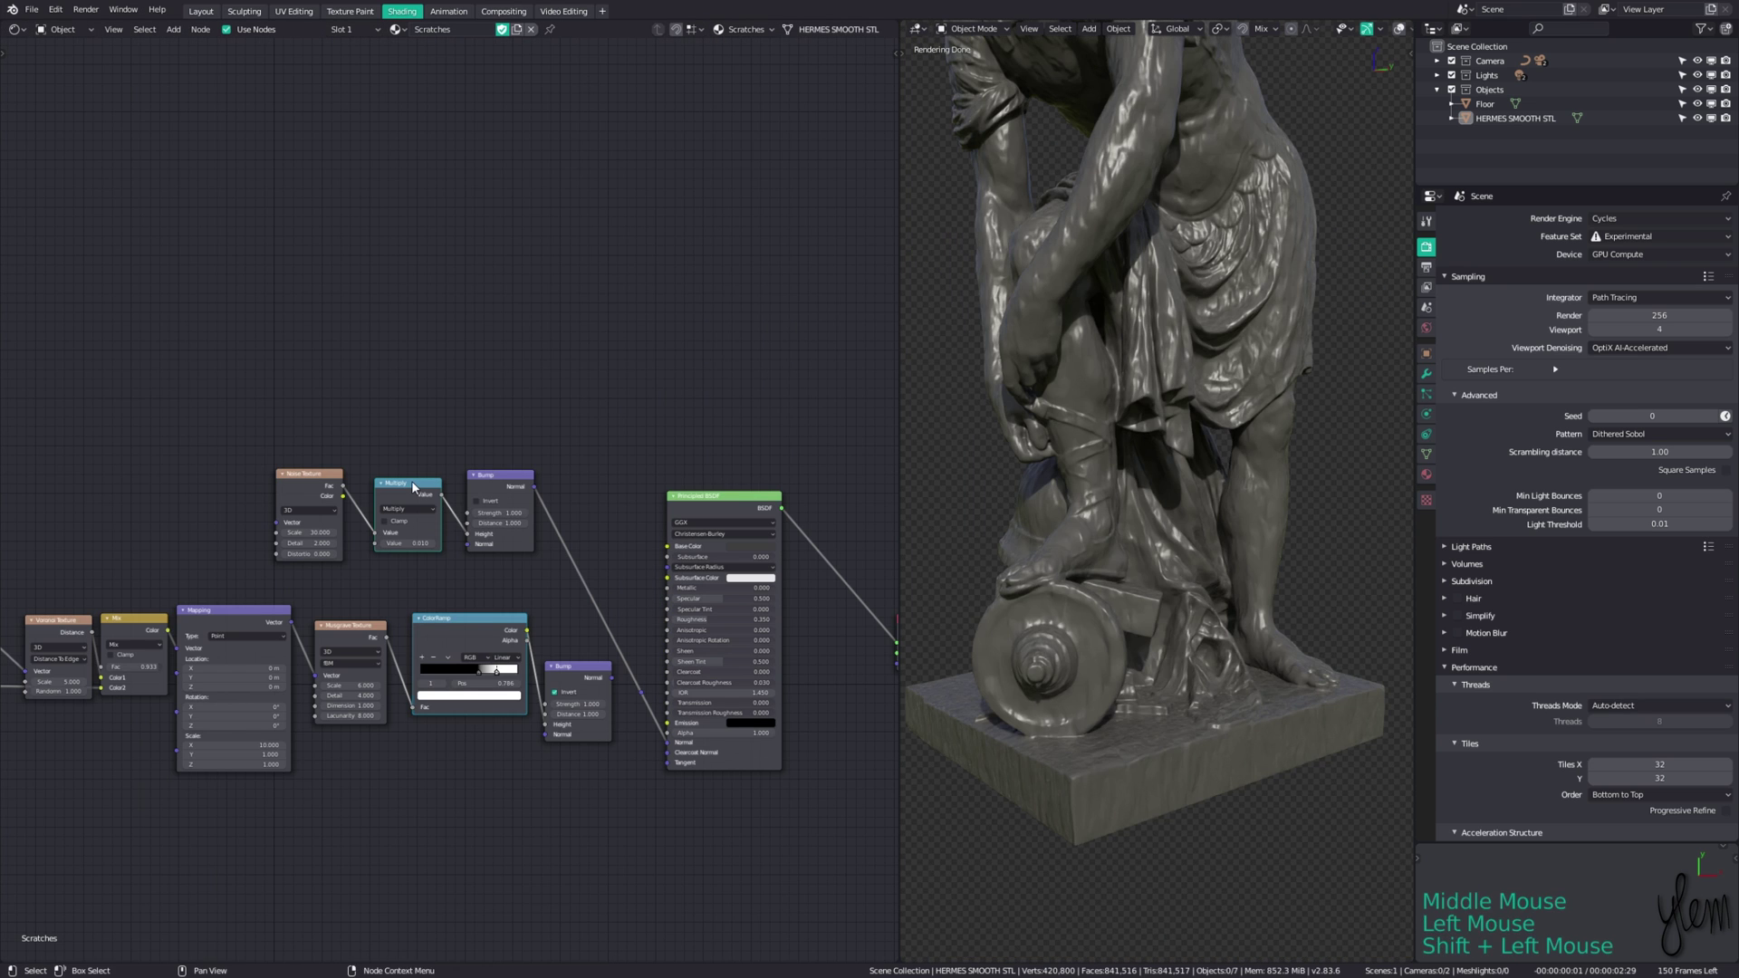
key("ctrl+KP_Subtract")
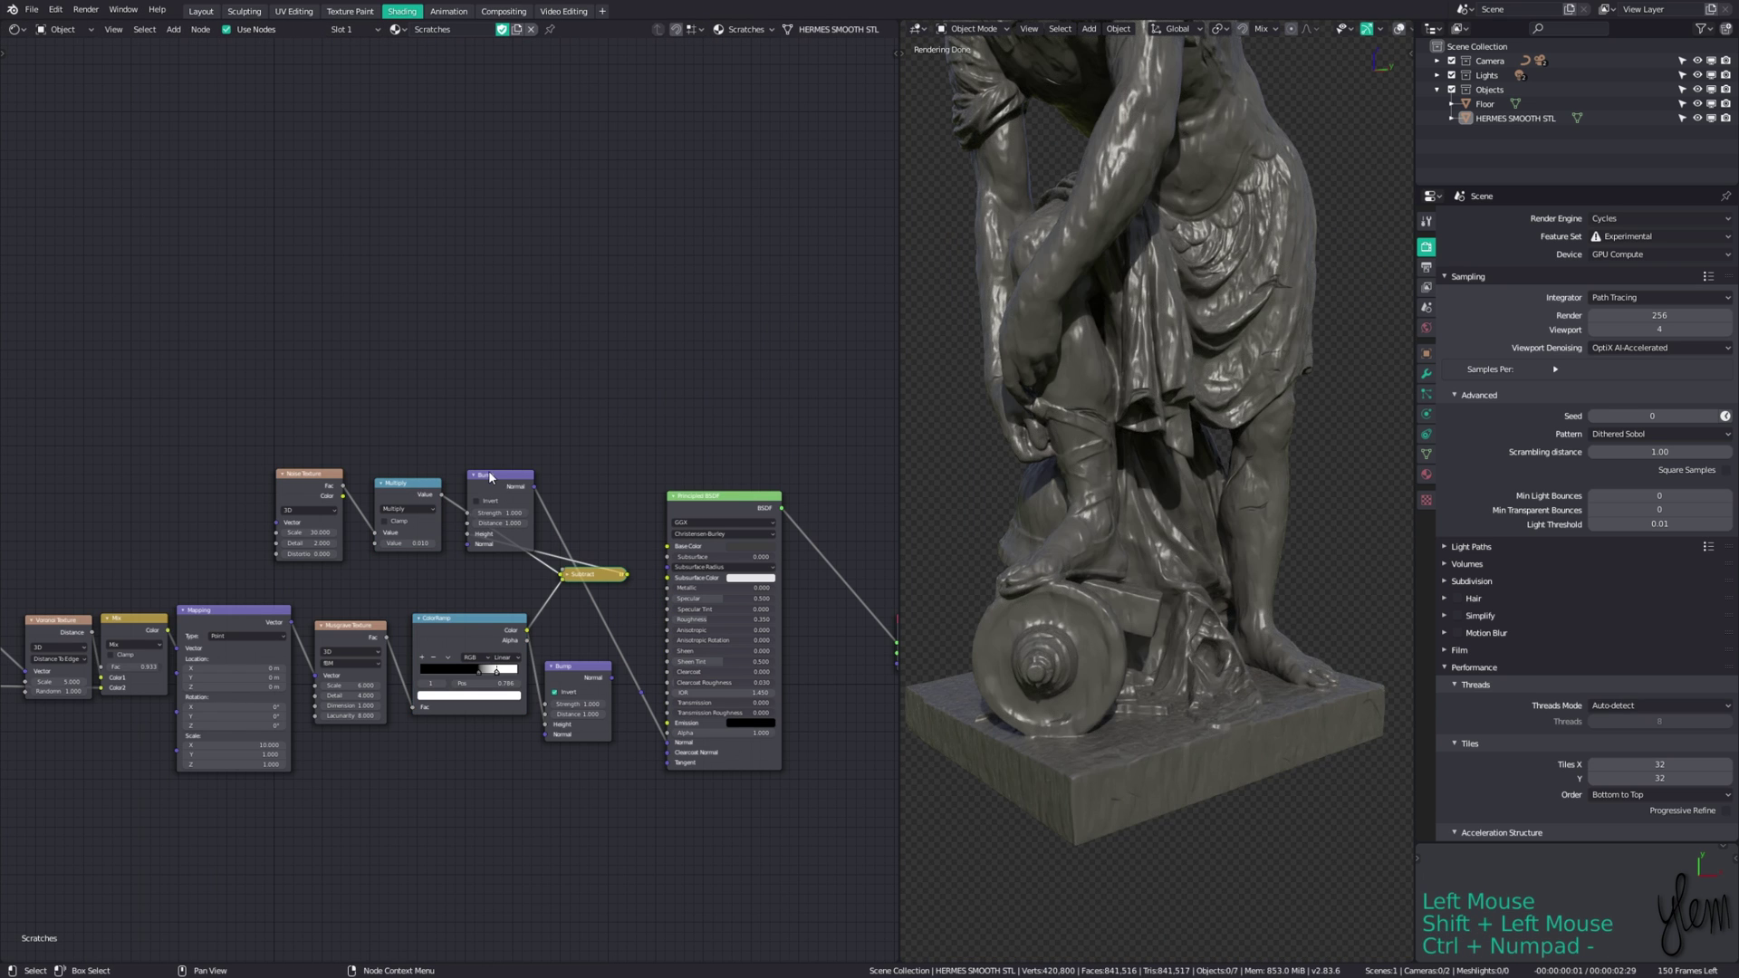
Step: Rearrange the Bump and Subtract nodes for a tidier layout
left_click(489, 474)
key("g")
left_click(600, 494)
left_click(568, 575)
key("g")
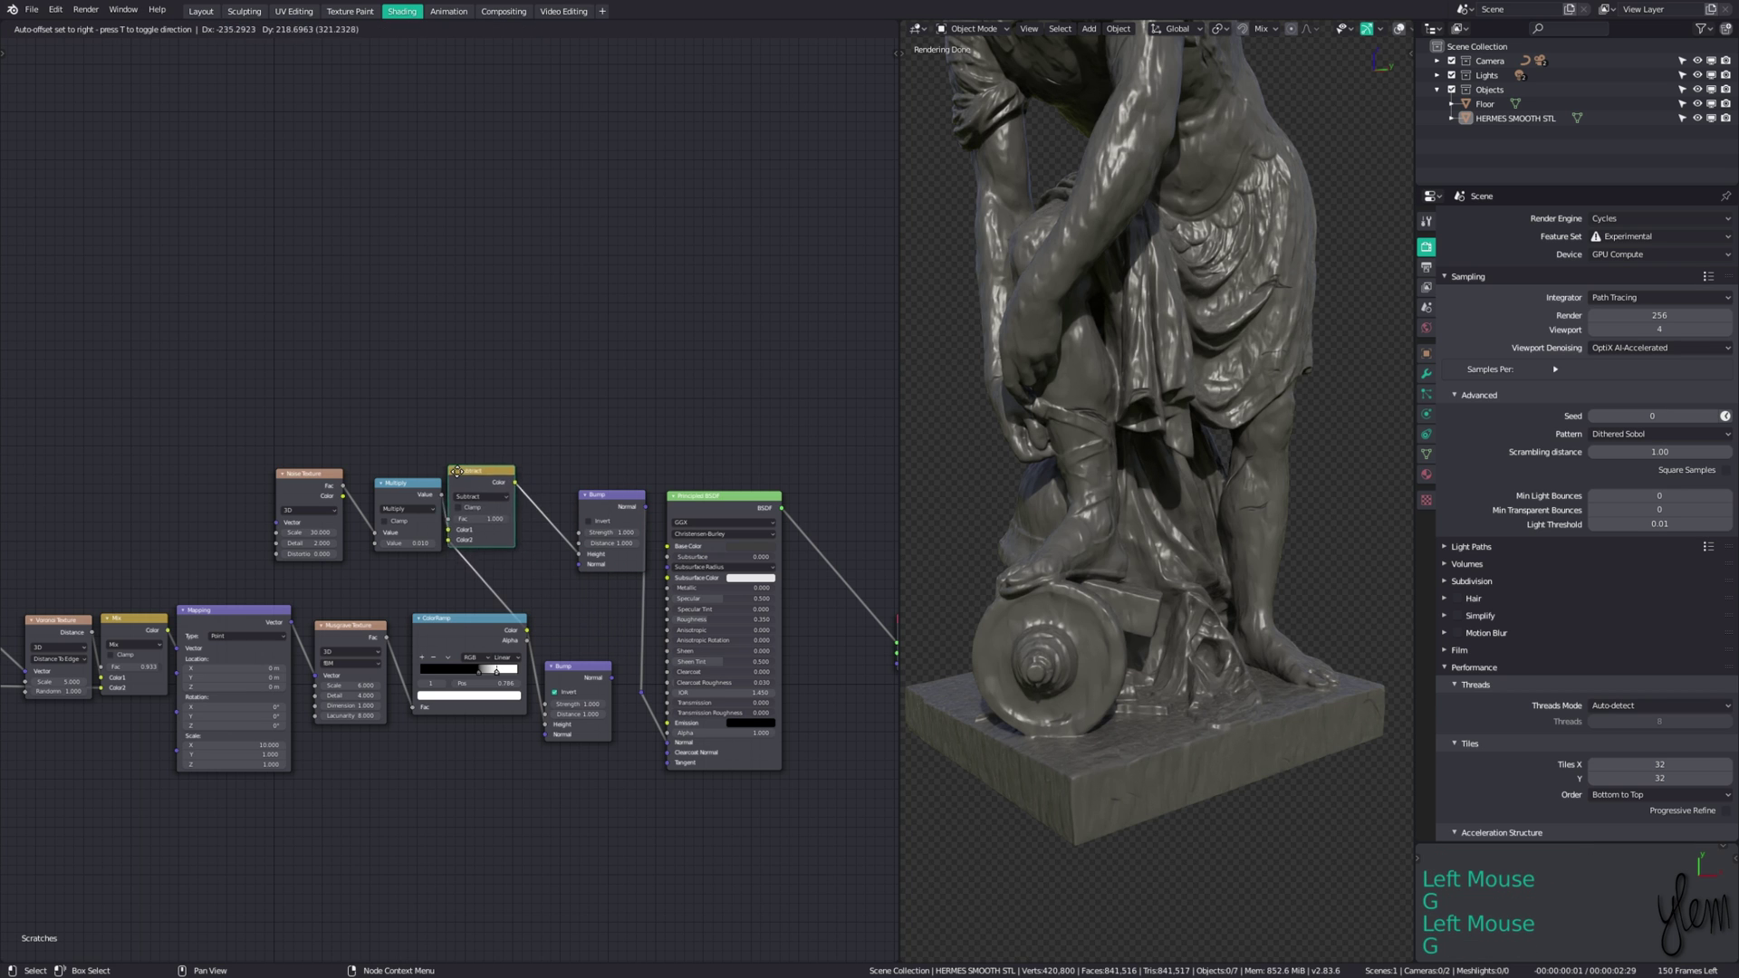
left_click(460, 473)
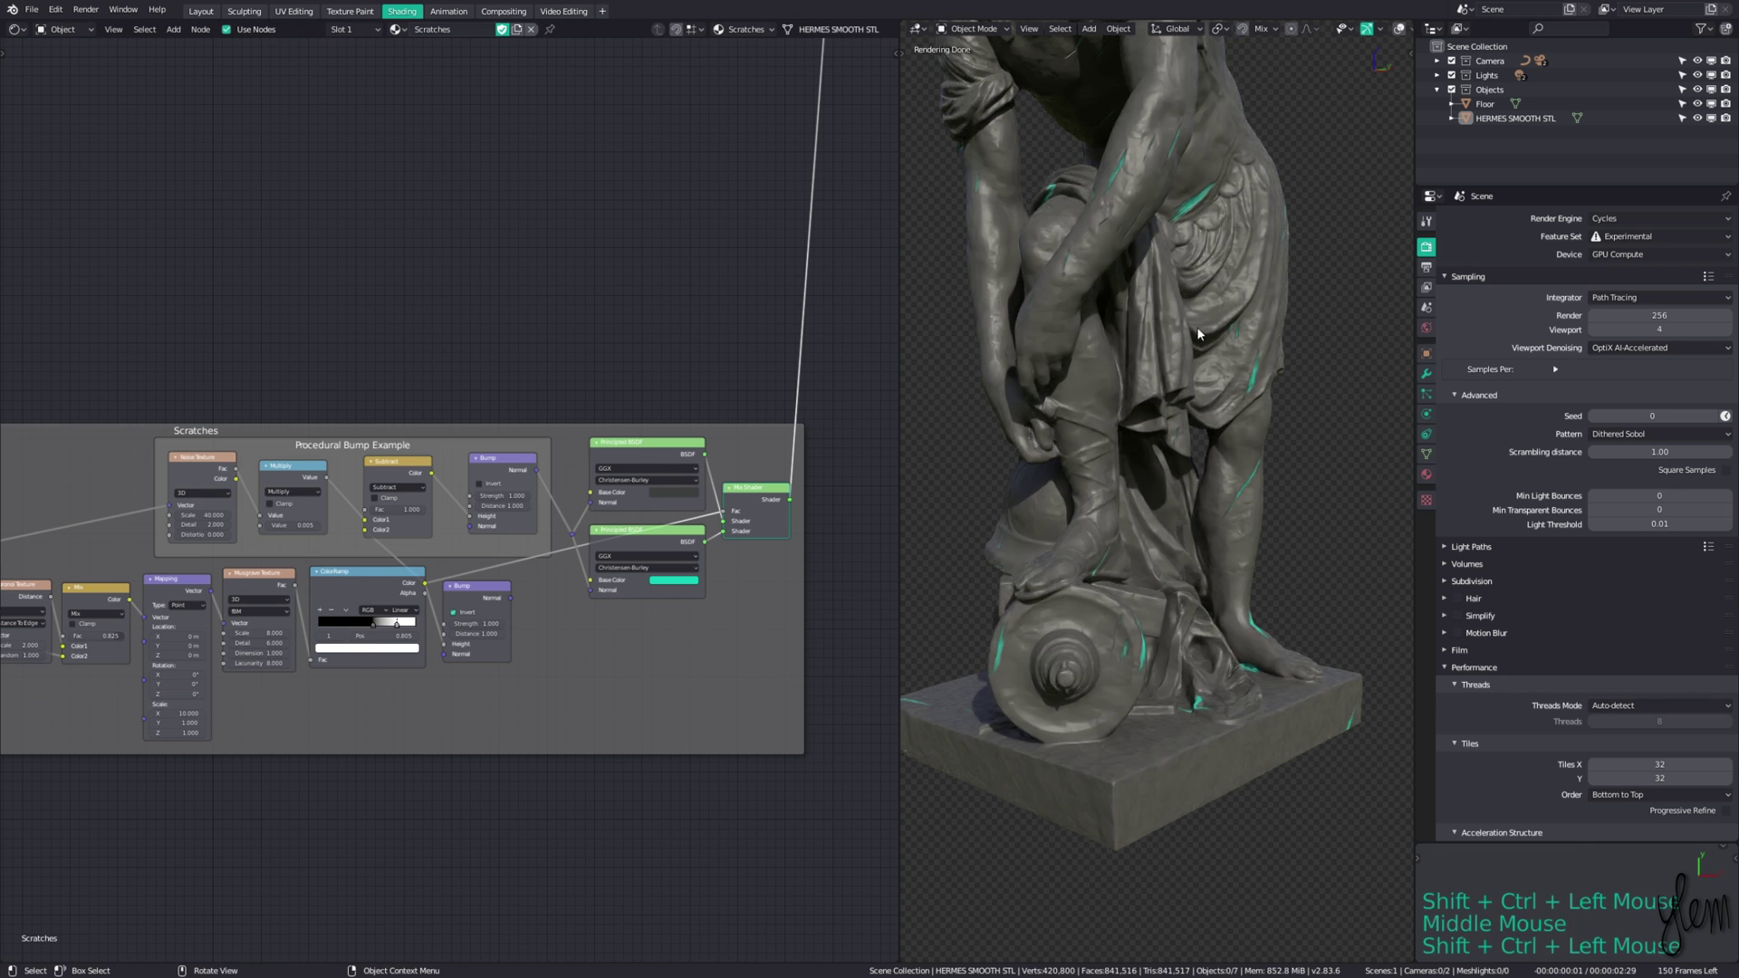
scroll(1198, 333, "down", 2)
middle_click_drag(1198, 335, 1165, 428, "shift")
middle_click(1211, 426)
middle_click_drag(305, 333, 399, 317)
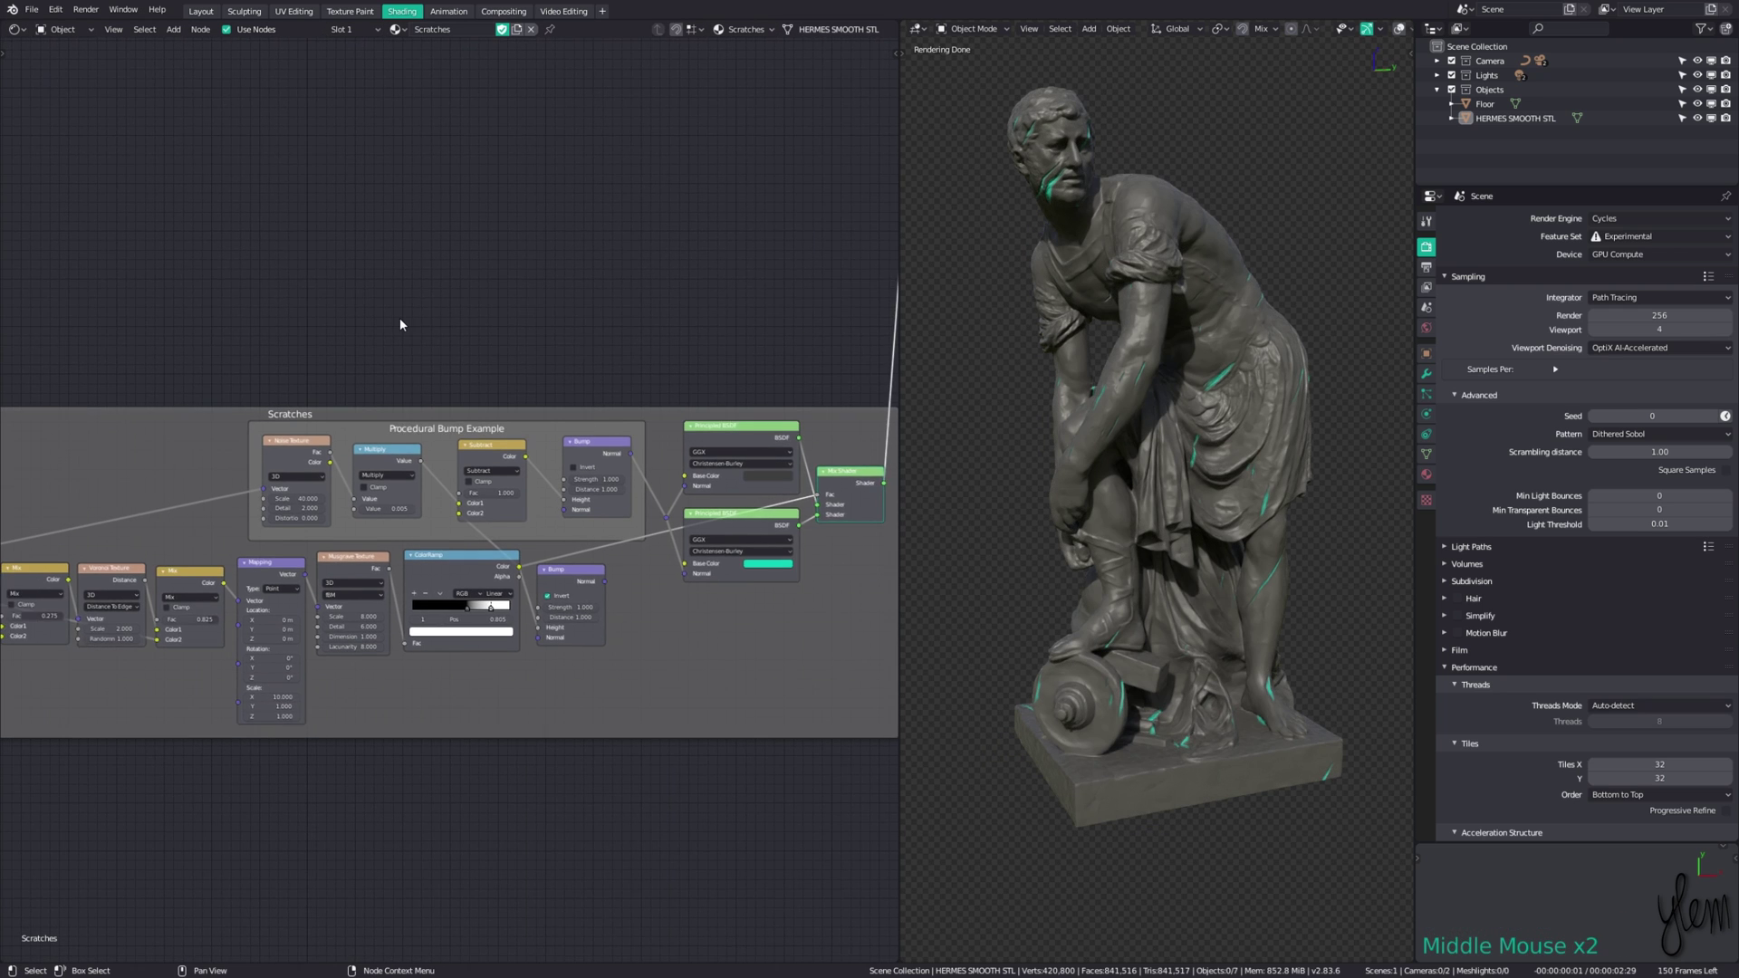
scroll(129, 361, "down", 2)
scroll(306, 366, "down", 1)
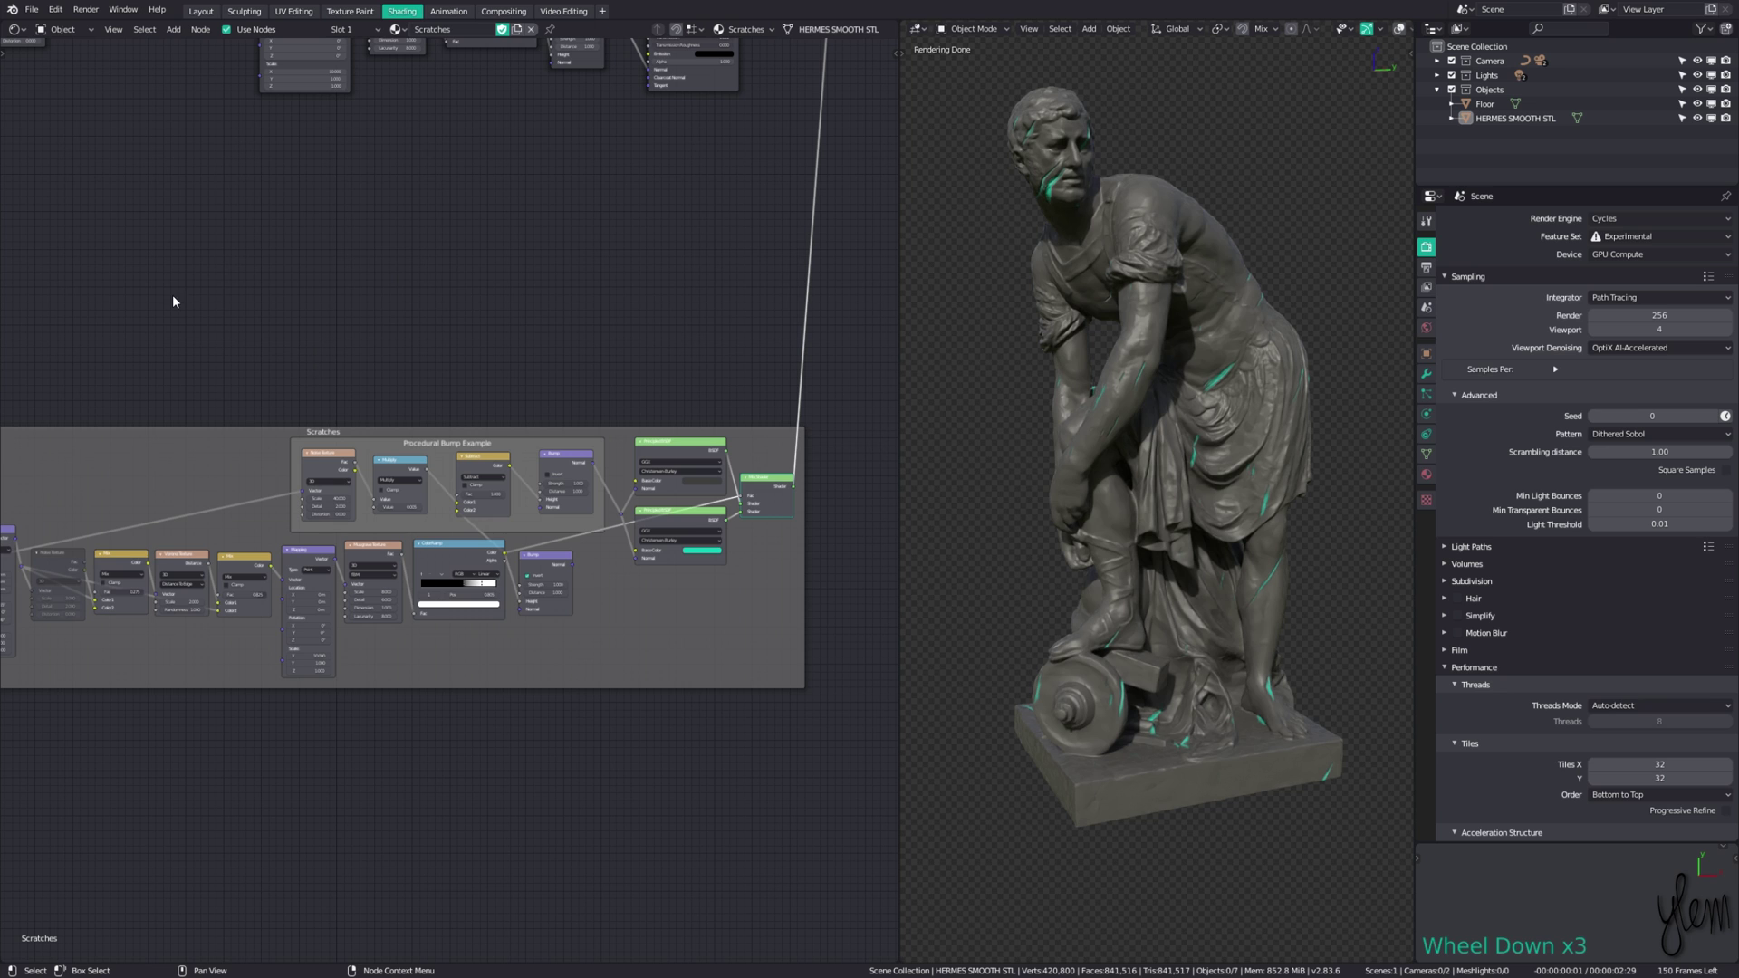
scroll(730, 488, "up", 5)
middle_click_drag(731, 488, 568, 548)
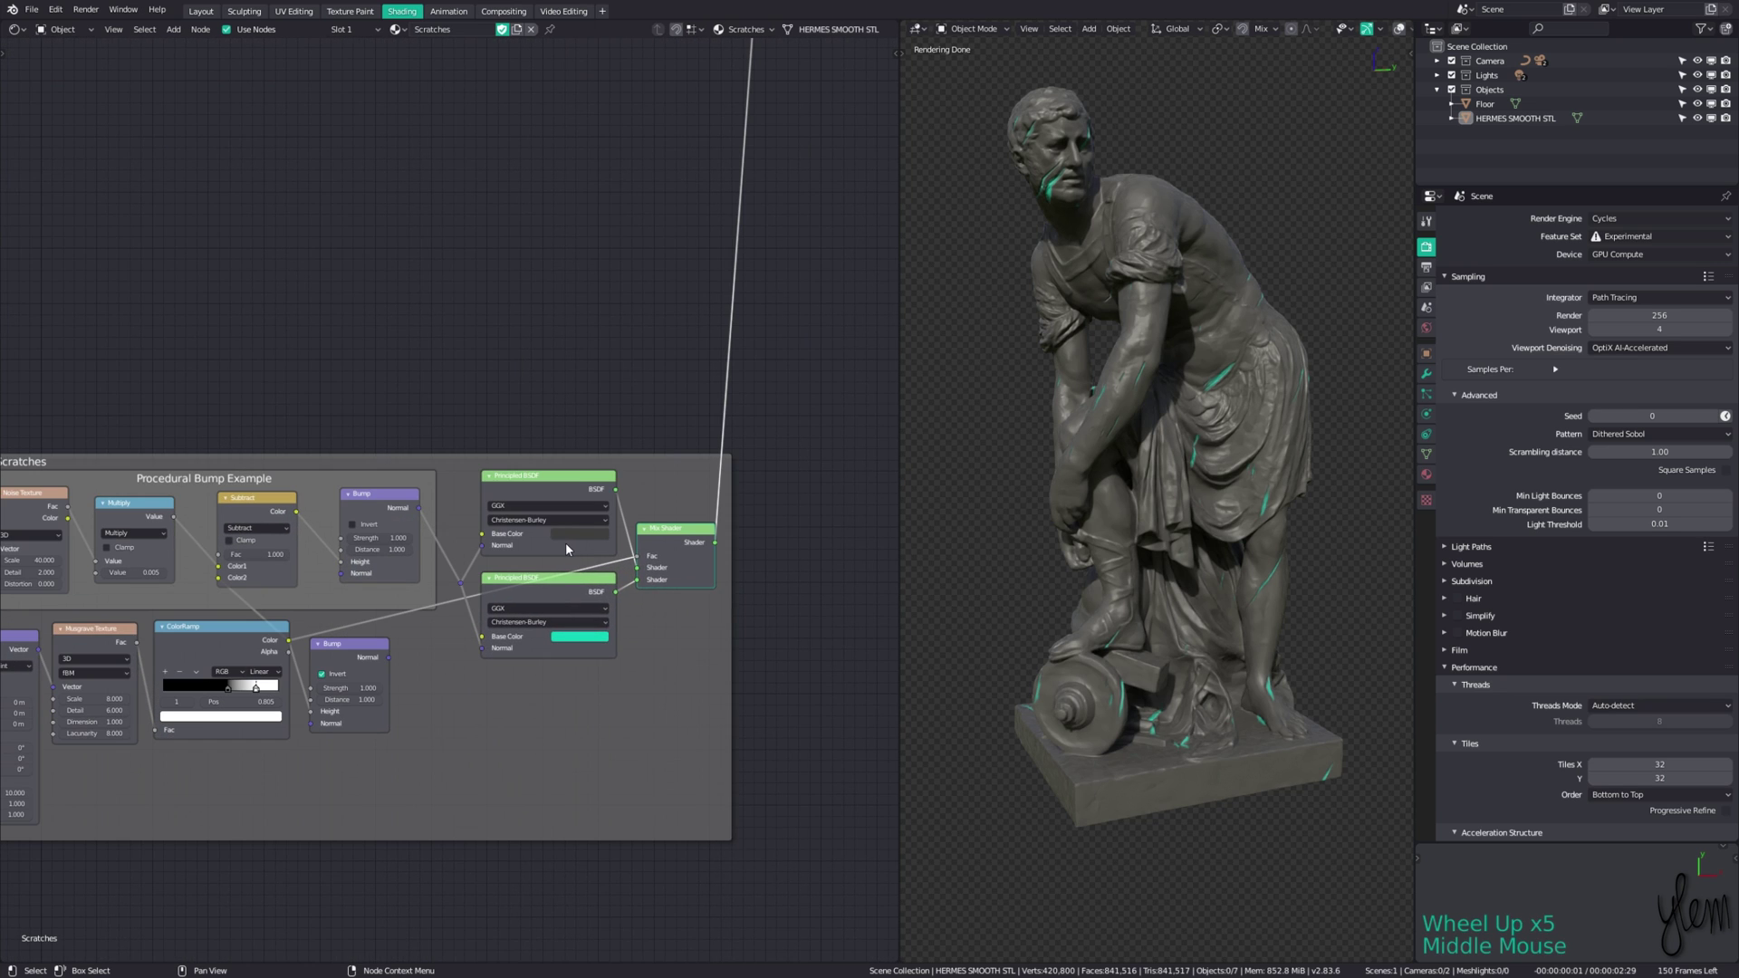